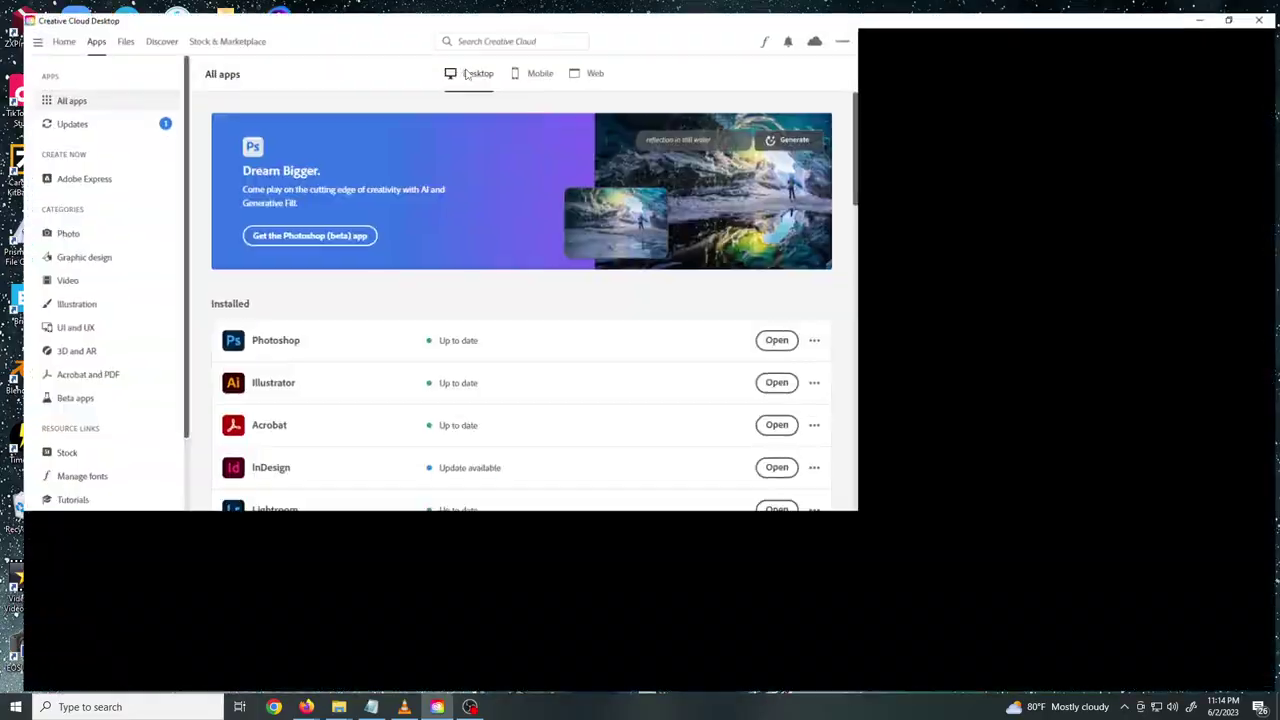
Step: Maximize Creative Cloud Desktop and go to the Beta apps page through the Photoshop (beta) offer
key("super+Up")
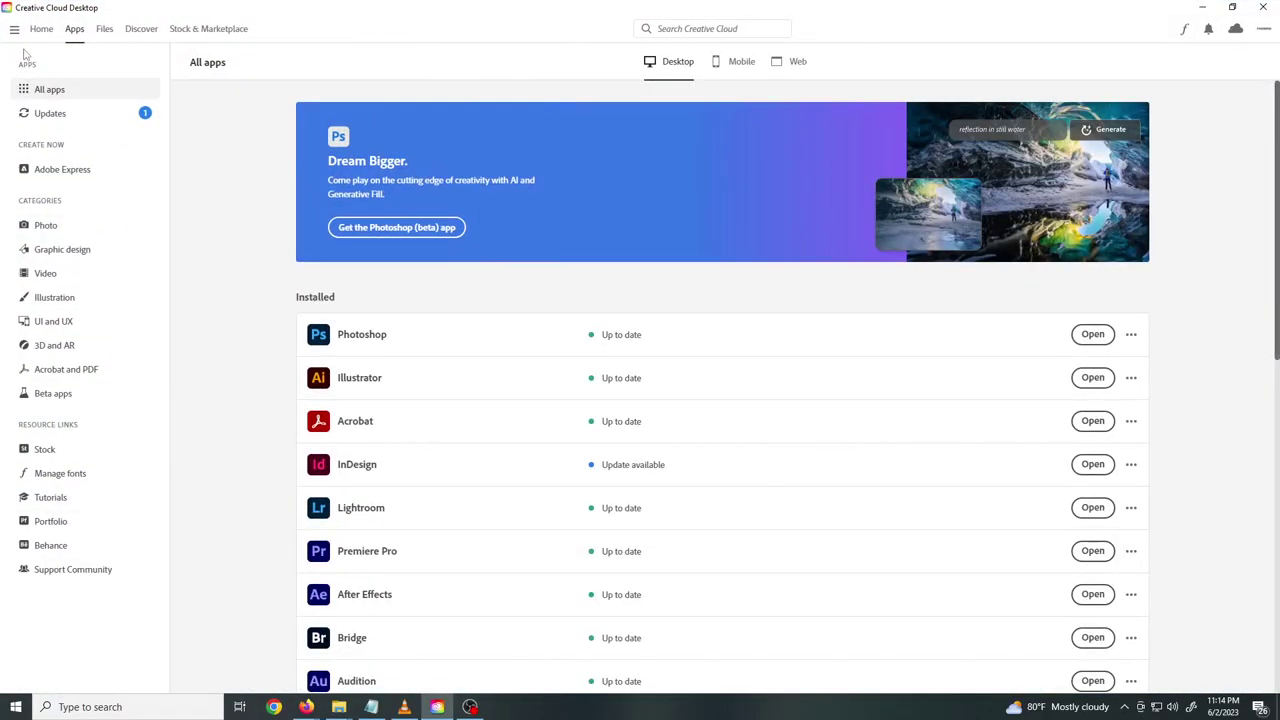
scroll(410, 240, "down", 1)
scroll(414, 254, "up", 1)
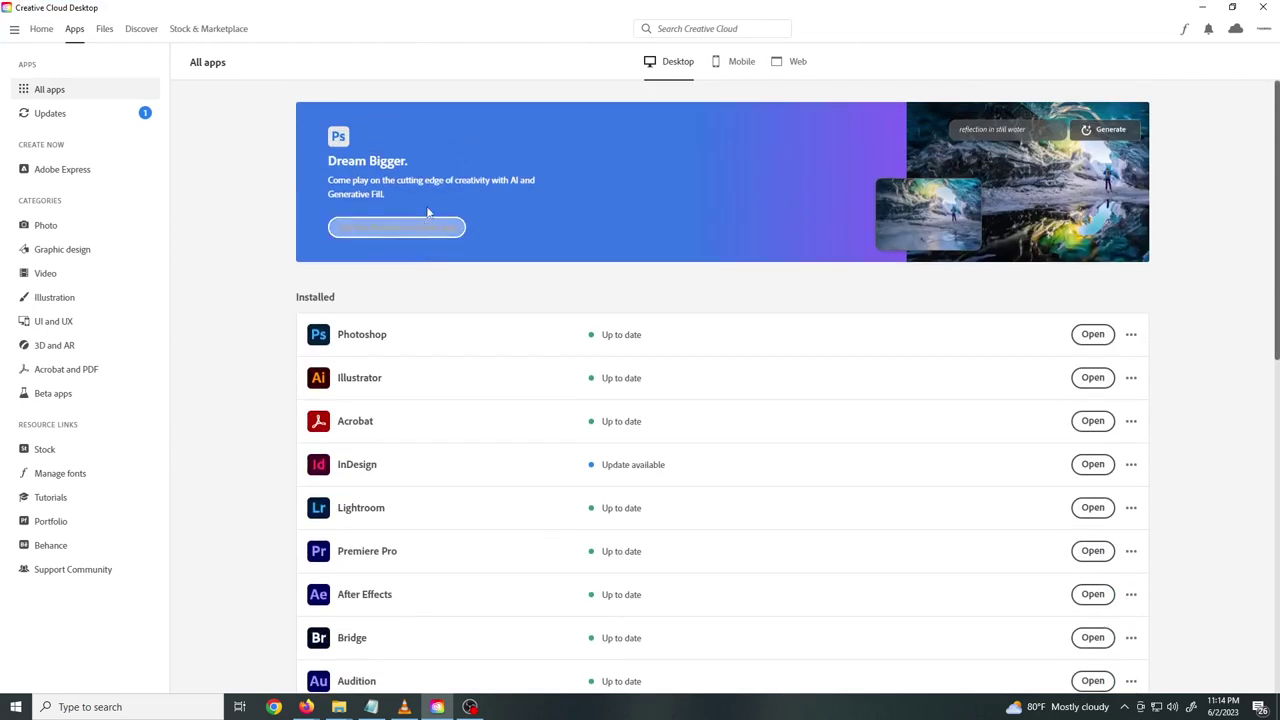
left_click(413, 232)
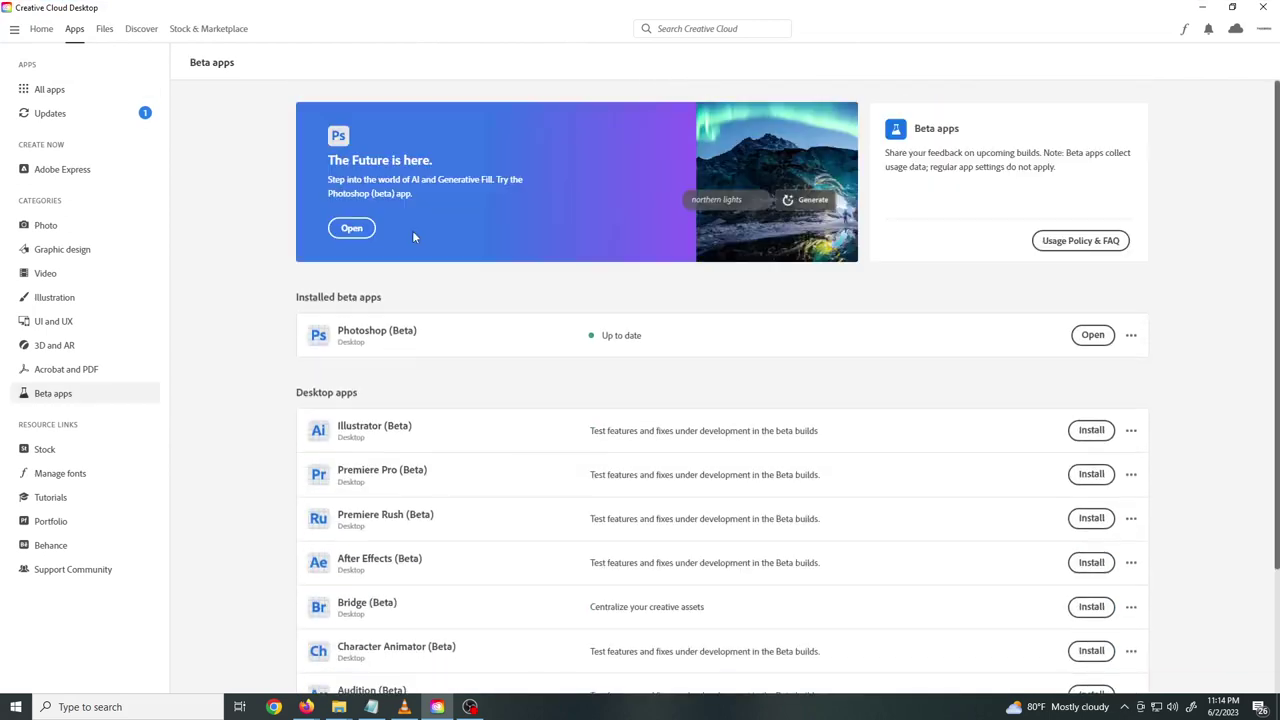
Step: Review the available beta apps and launch the installed Photoshop (Beta)
scroll(494, 347, "down", 2)
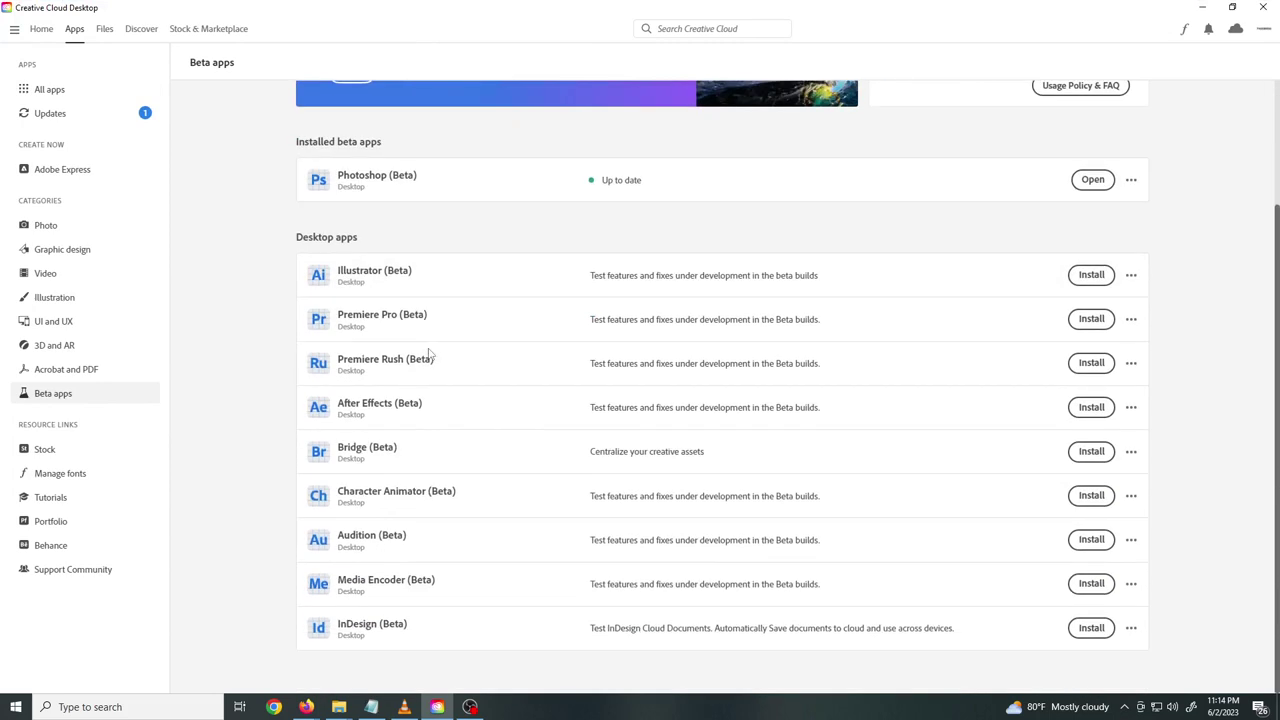
scroll(386, 525, "up", 2)
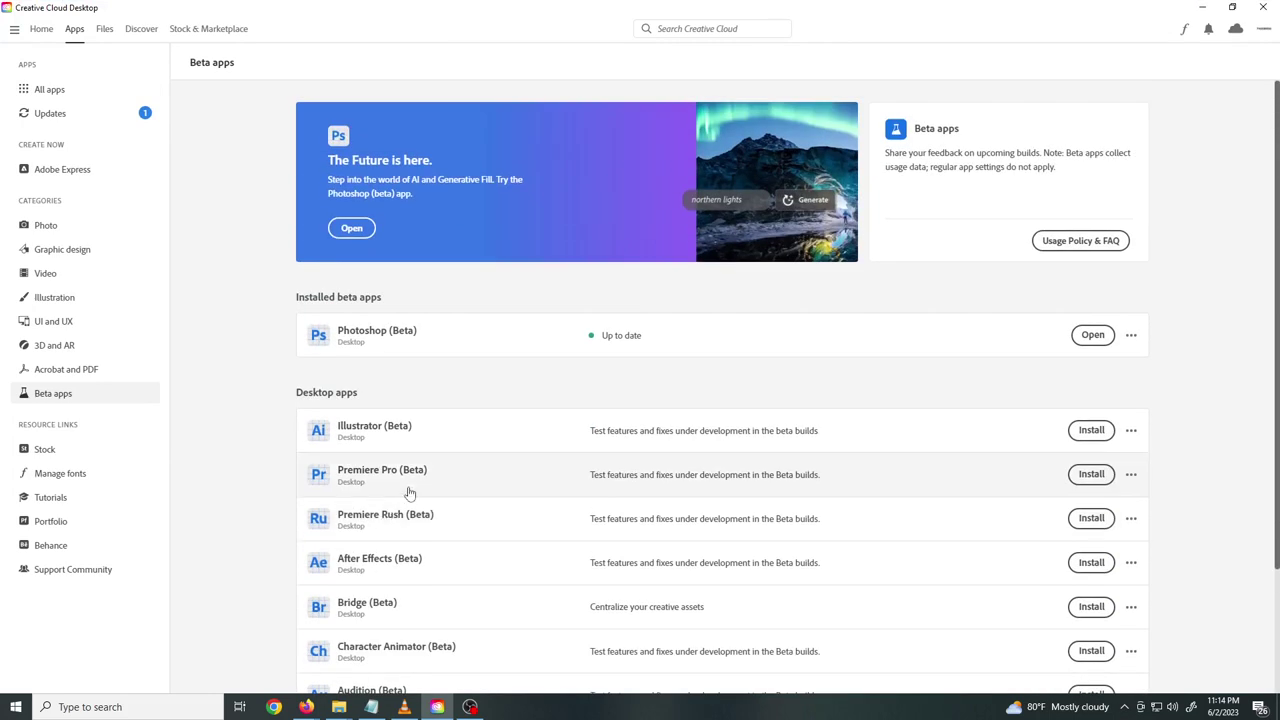
scroll(409, 491, "down", 2)
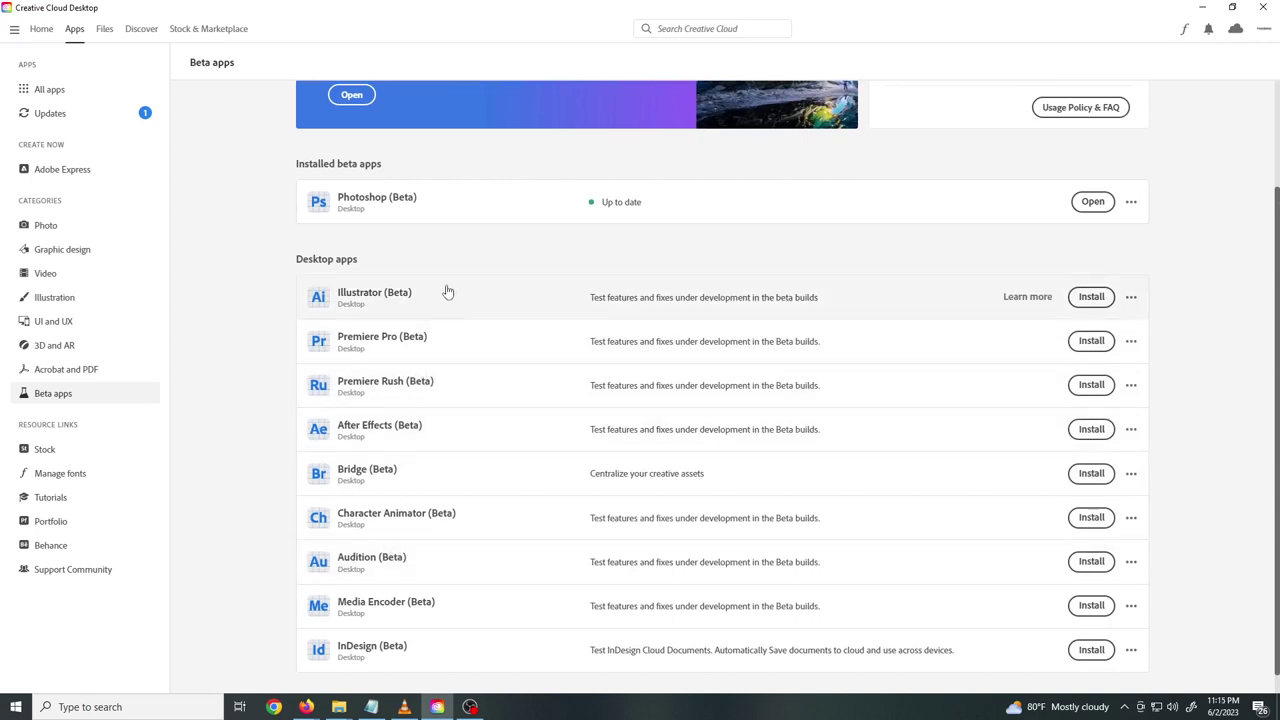
scroll(400, 320, "up", 2)
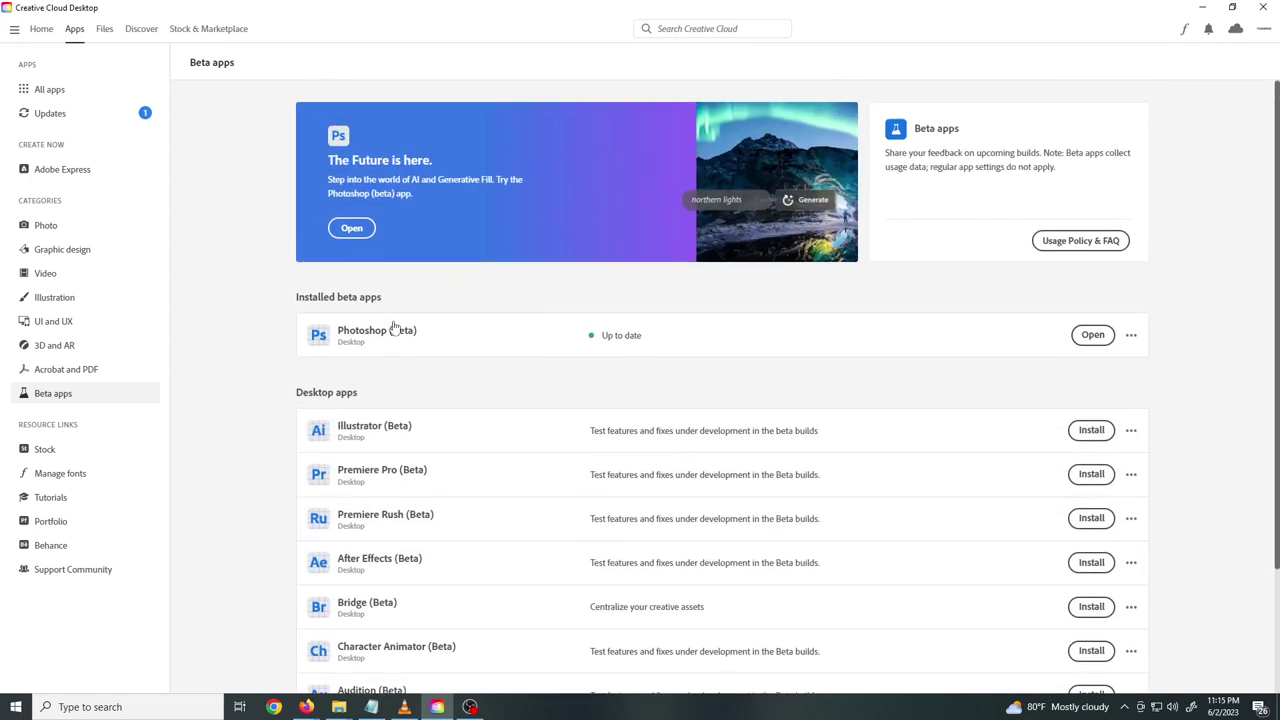
left_click(1090, 340)
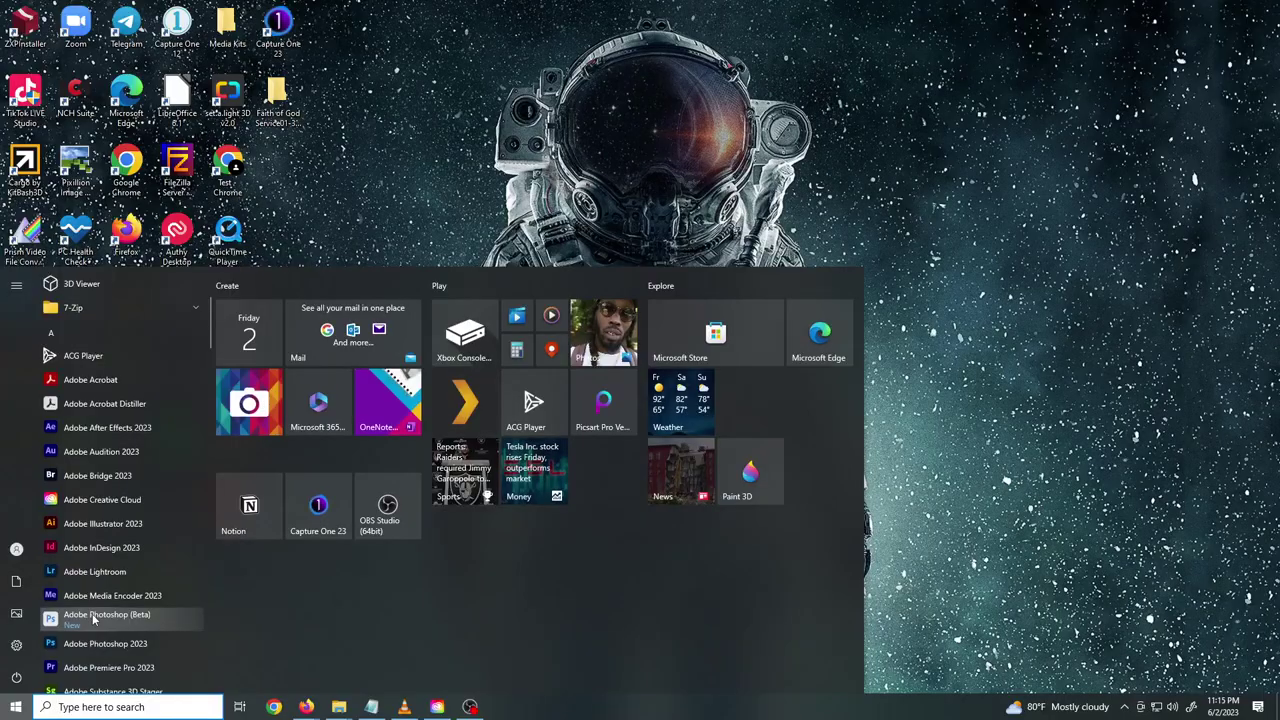
left_click(93, 619)
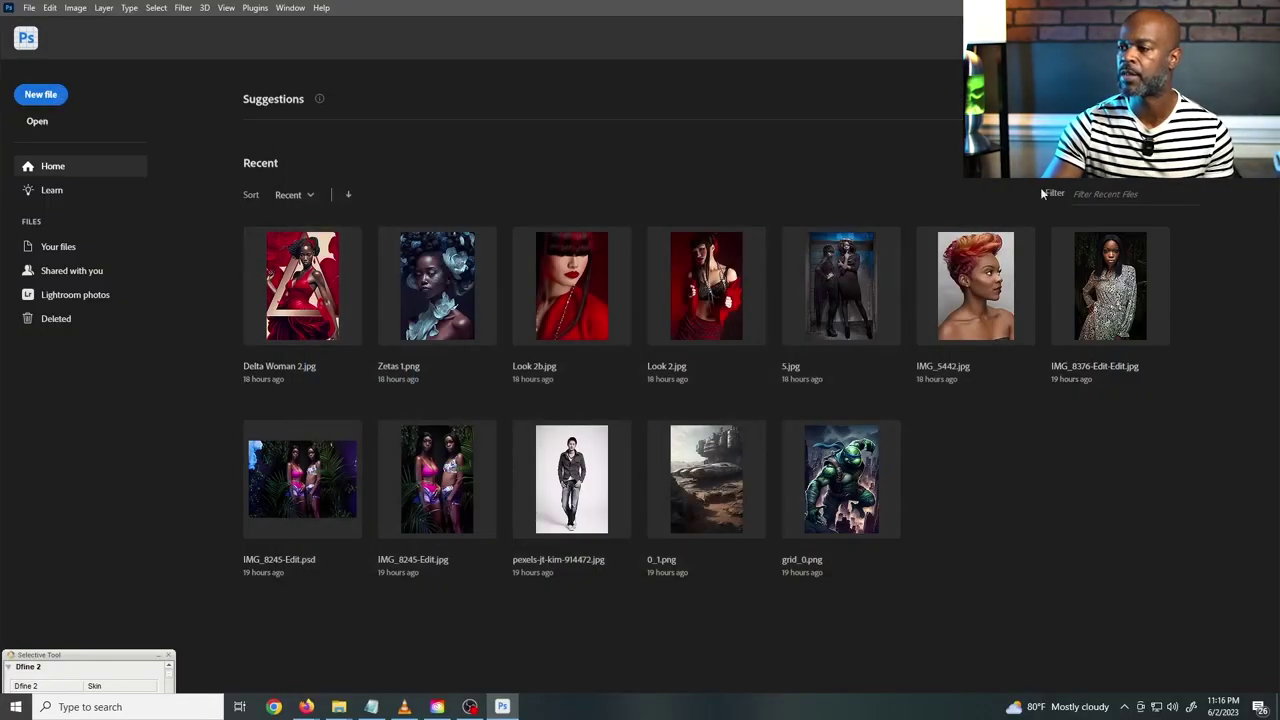
Step: Show the recent files as a list and switch to File Explorer to open the photoshoot's ret > Ellements folder
left_click(1230, 194)
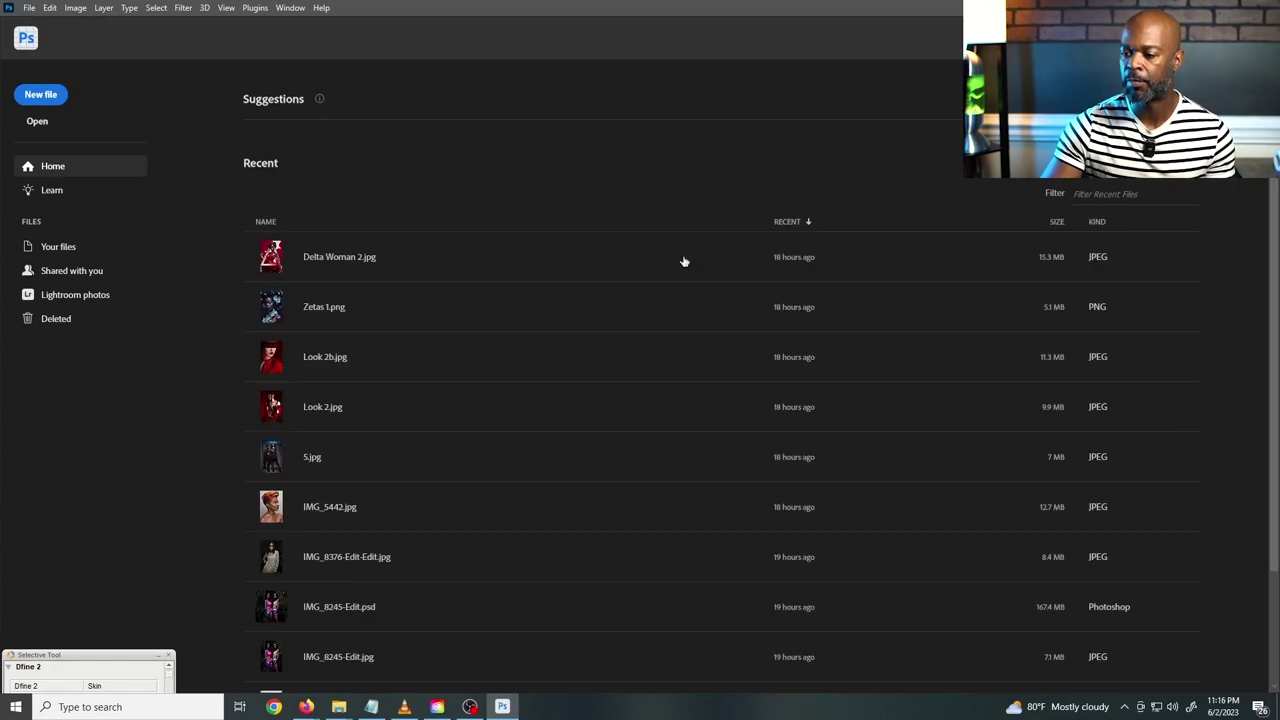
mouse_move(342, 708)
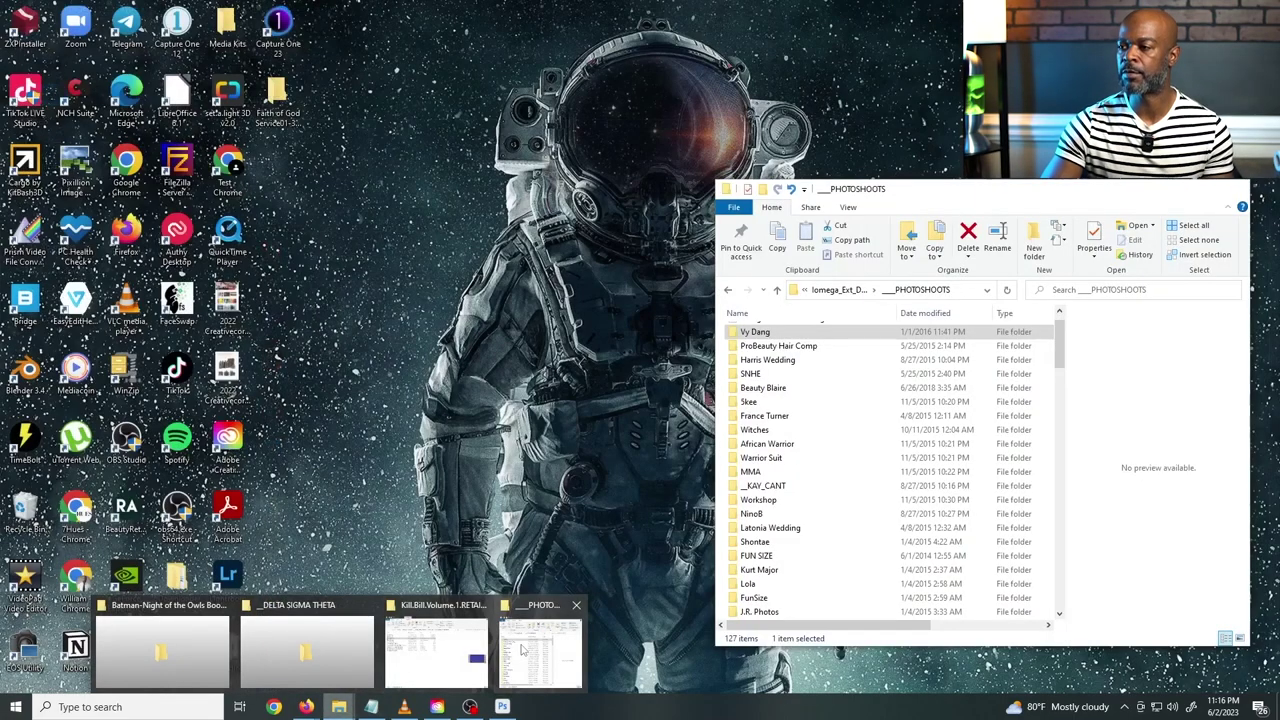
left_click(521, 650)
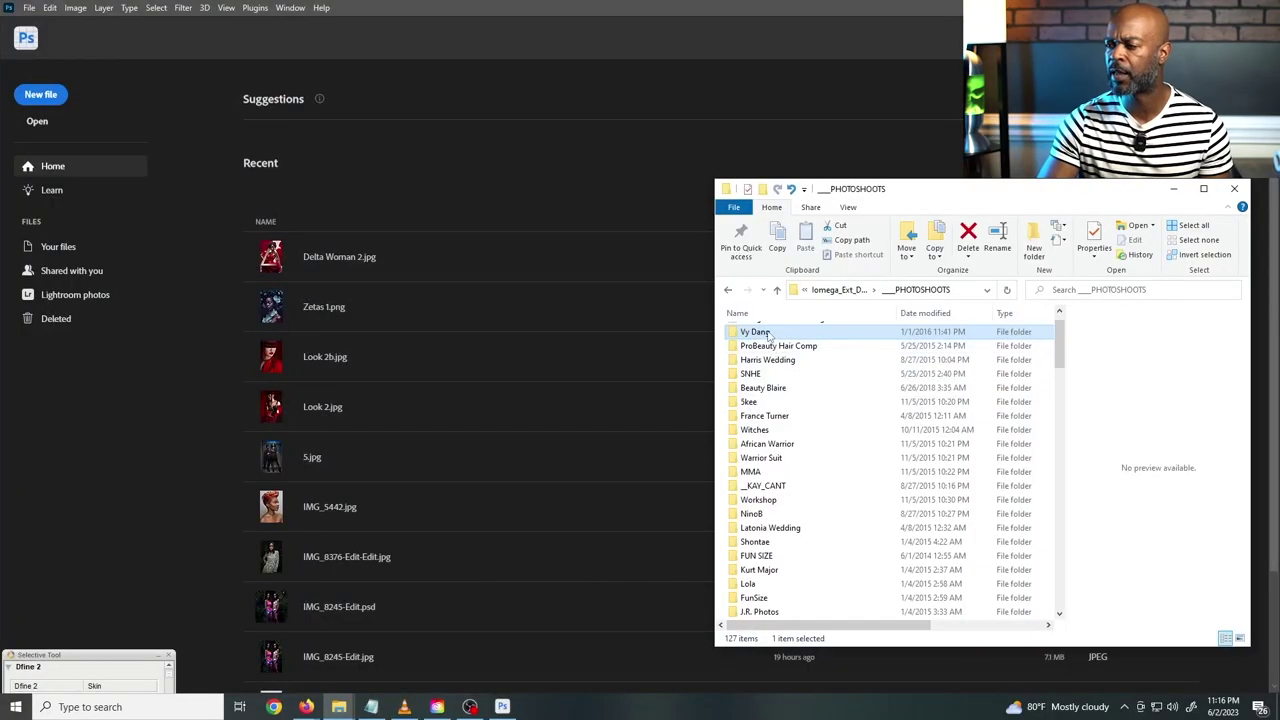
double_click(766, 333)
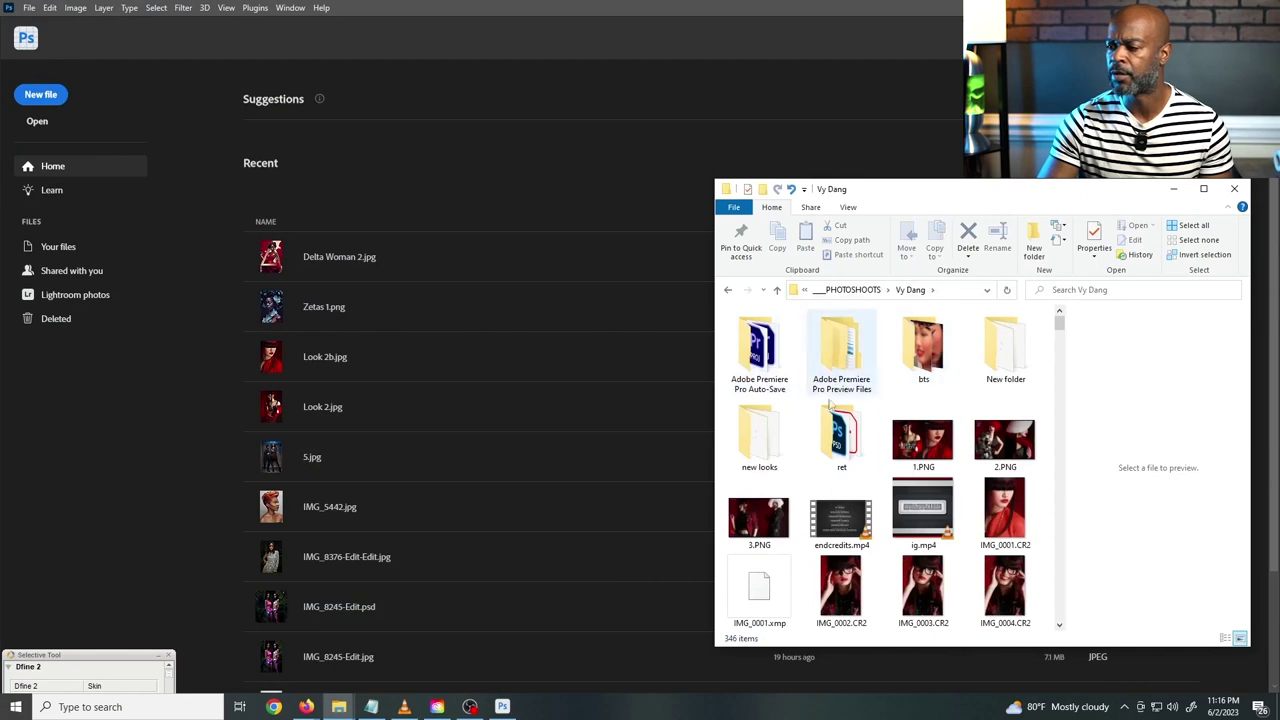
double_click(834, 428)
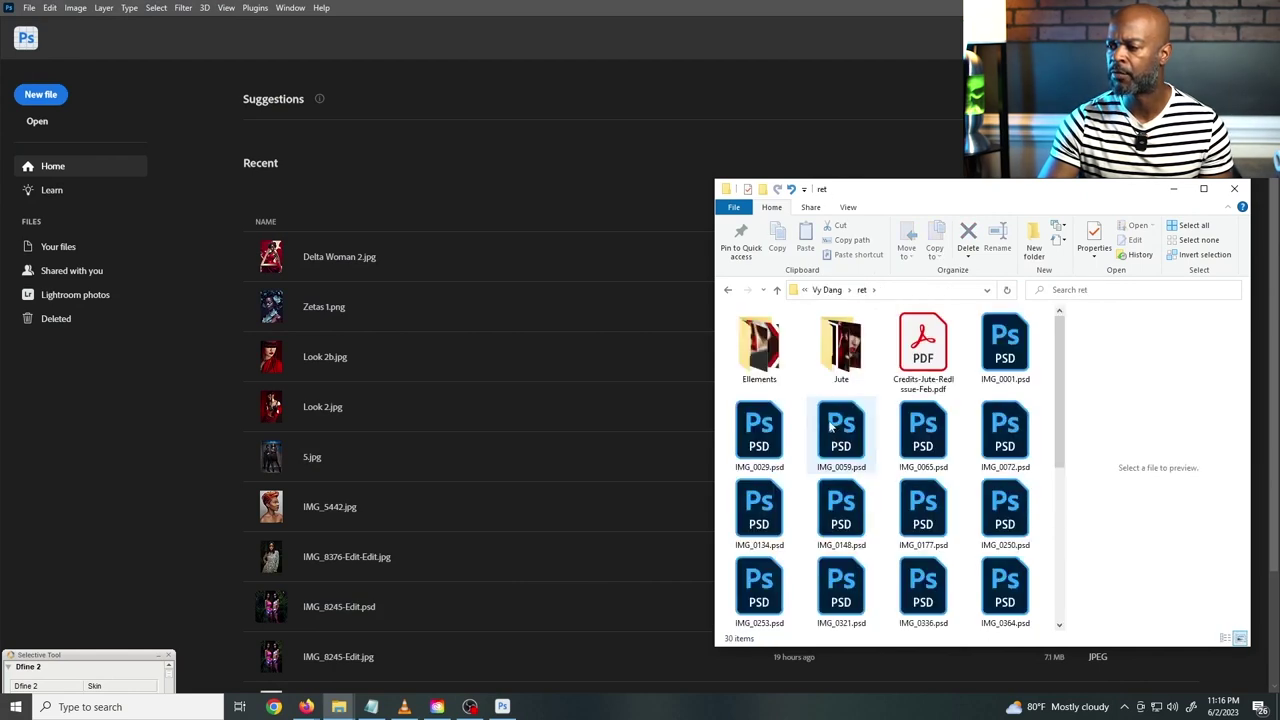
double_click(779, 362)
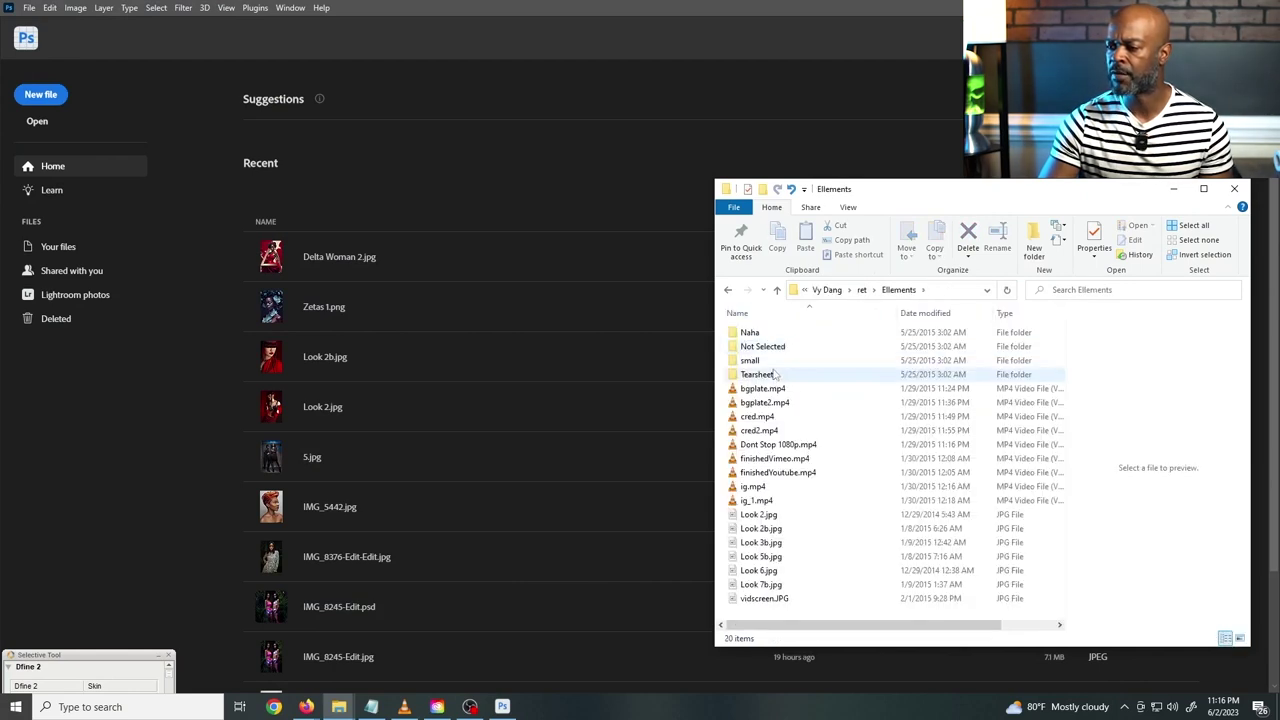
Step: Preview the Look photos, open Look 2b.jpg in Photoshop (Beta) and close the floating Selective Tool palette
left_click(762, 557)
key("Down")
key("Down")
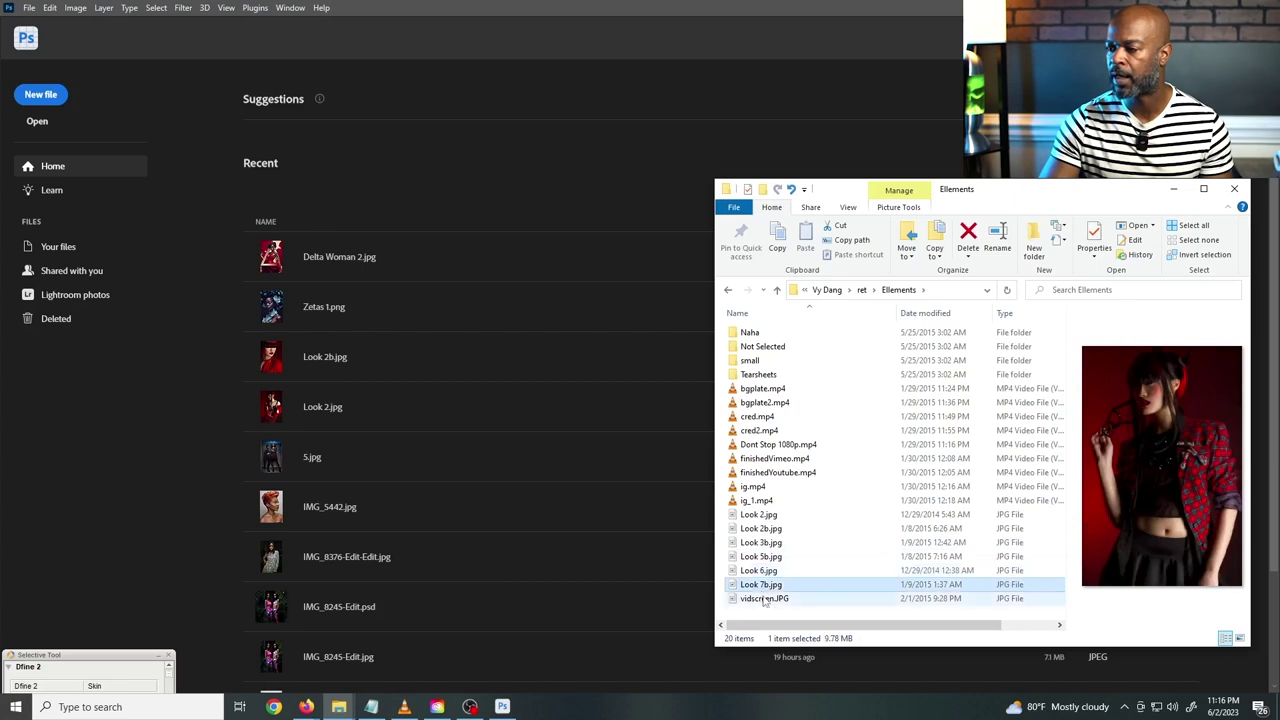
left_click(762, 529)
left_click_drag(764, 535, 525, 223)
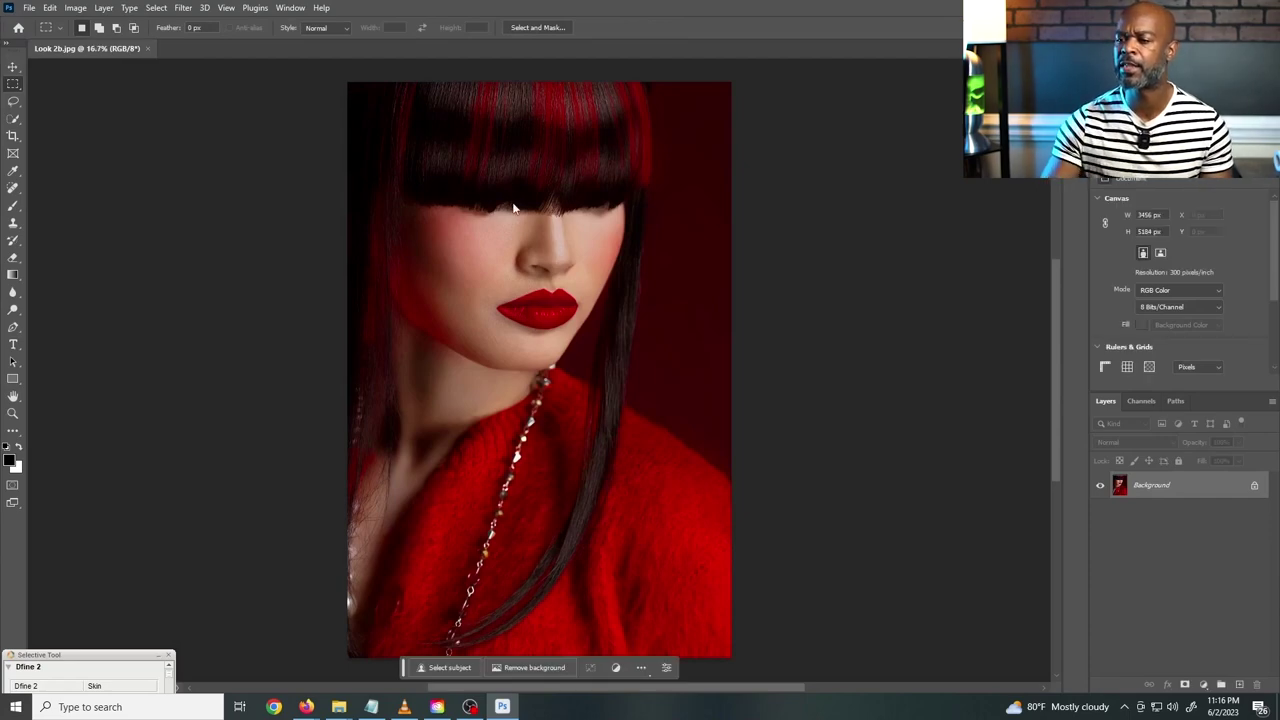
left_click(169, 656)
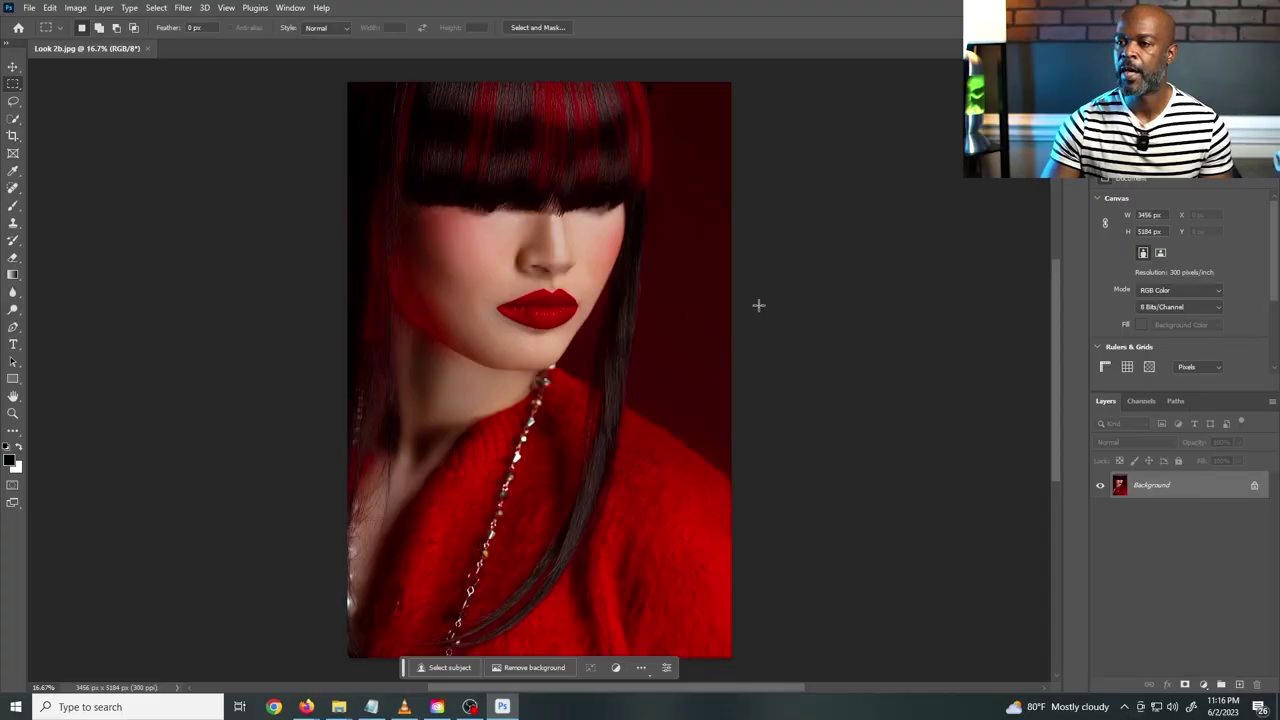
Step: Place the contextual task bar over the portrait with the Move tool active and examine its adjustment, bar position and properties options
left_click(14, 67)
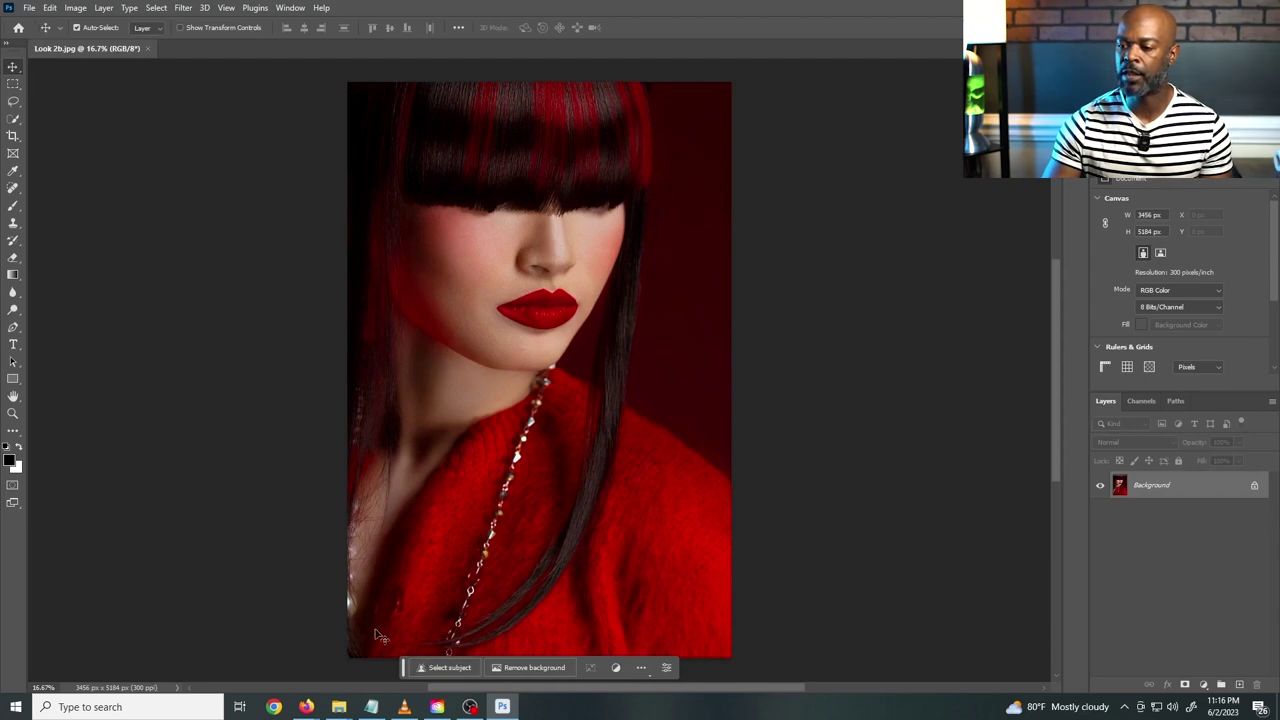
left_click_drag(403, 670, 390, 353)
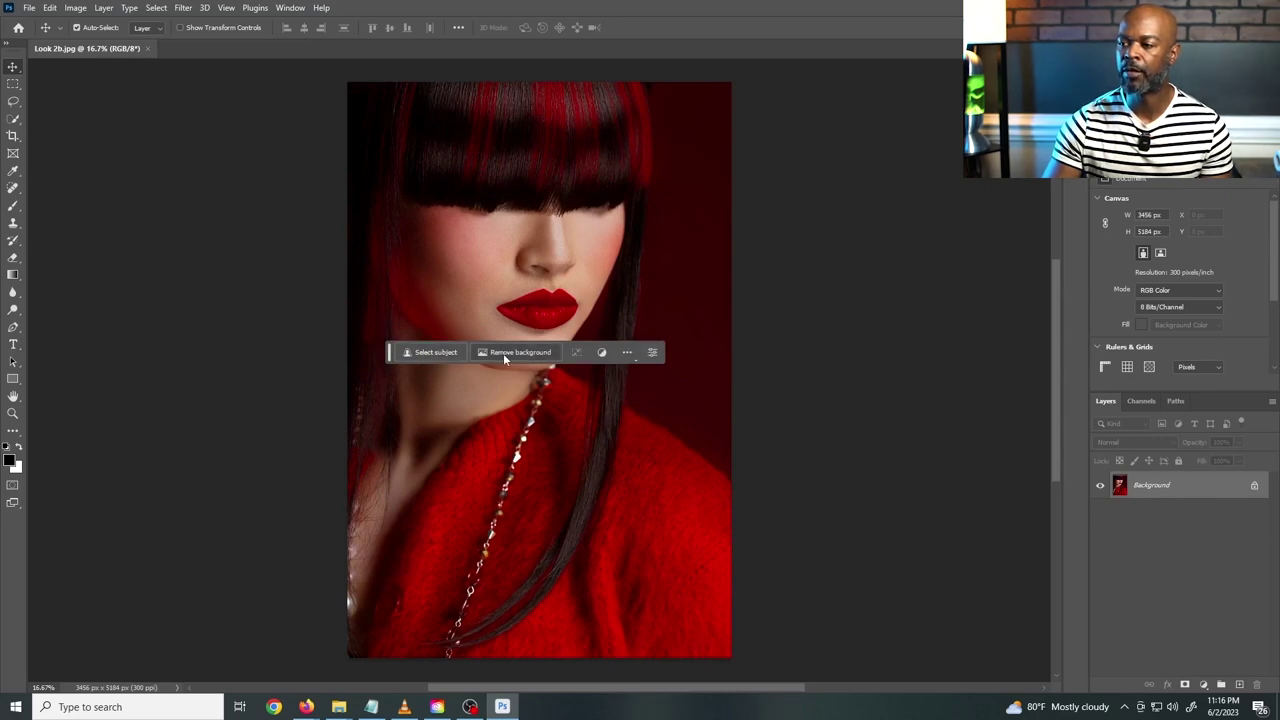
left_click(602, 352)
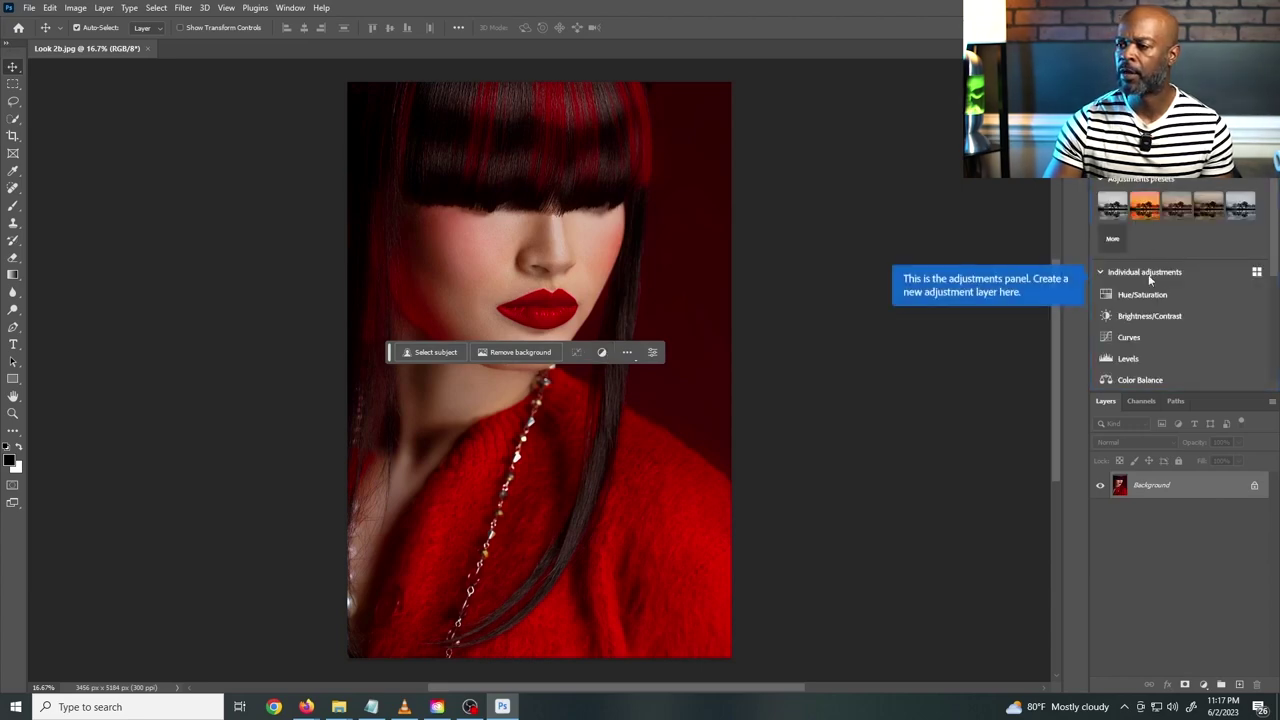
left_click(627, 352)
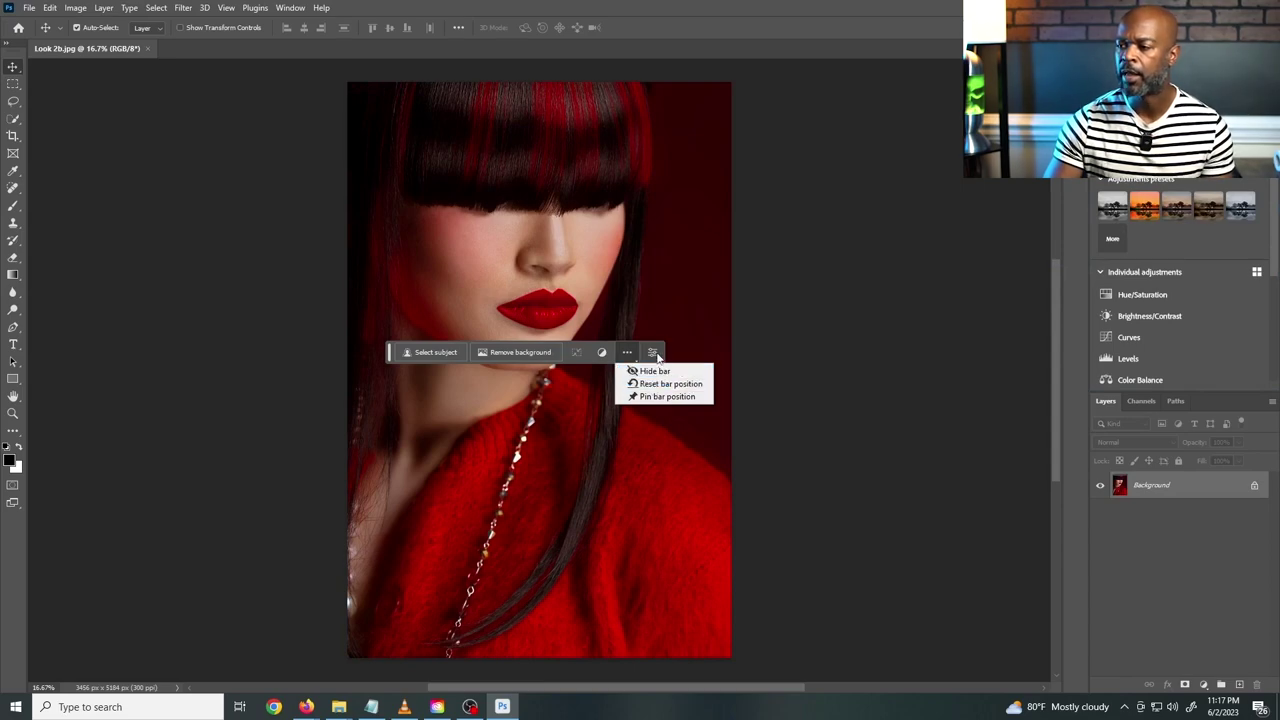
left_click(656, 356)
left_click(653, 353)
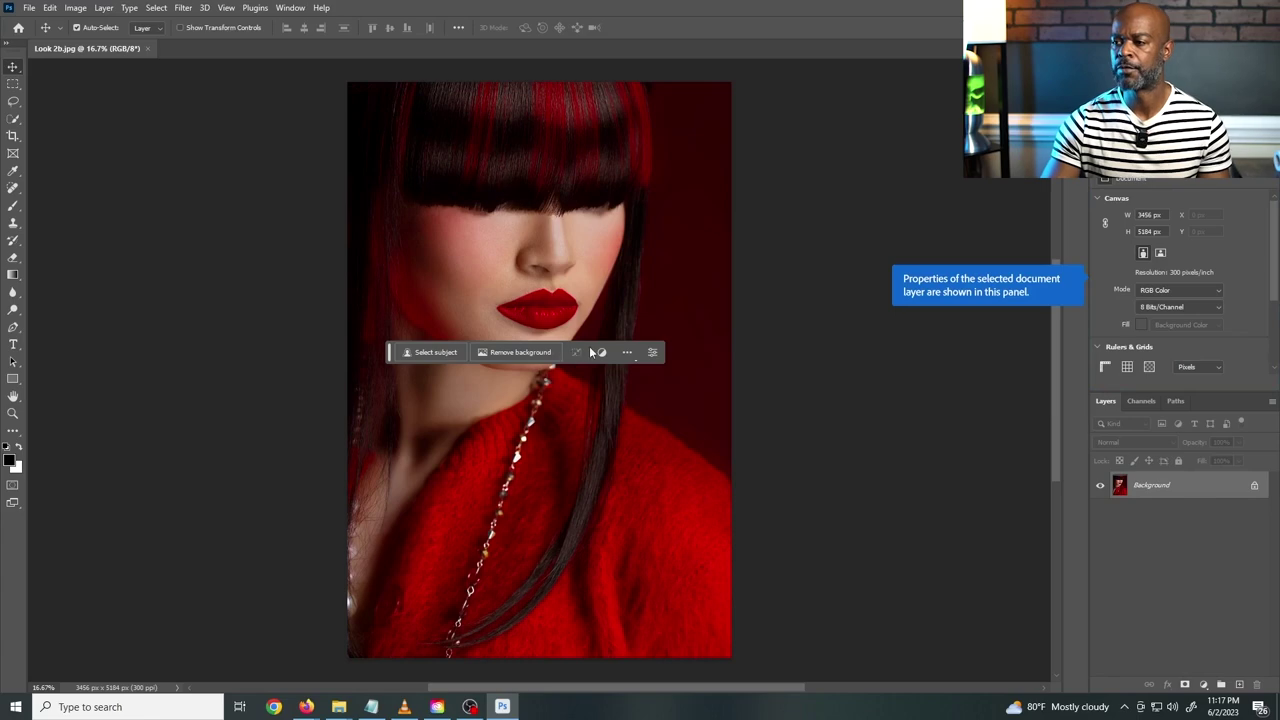
left_click(624, 351)
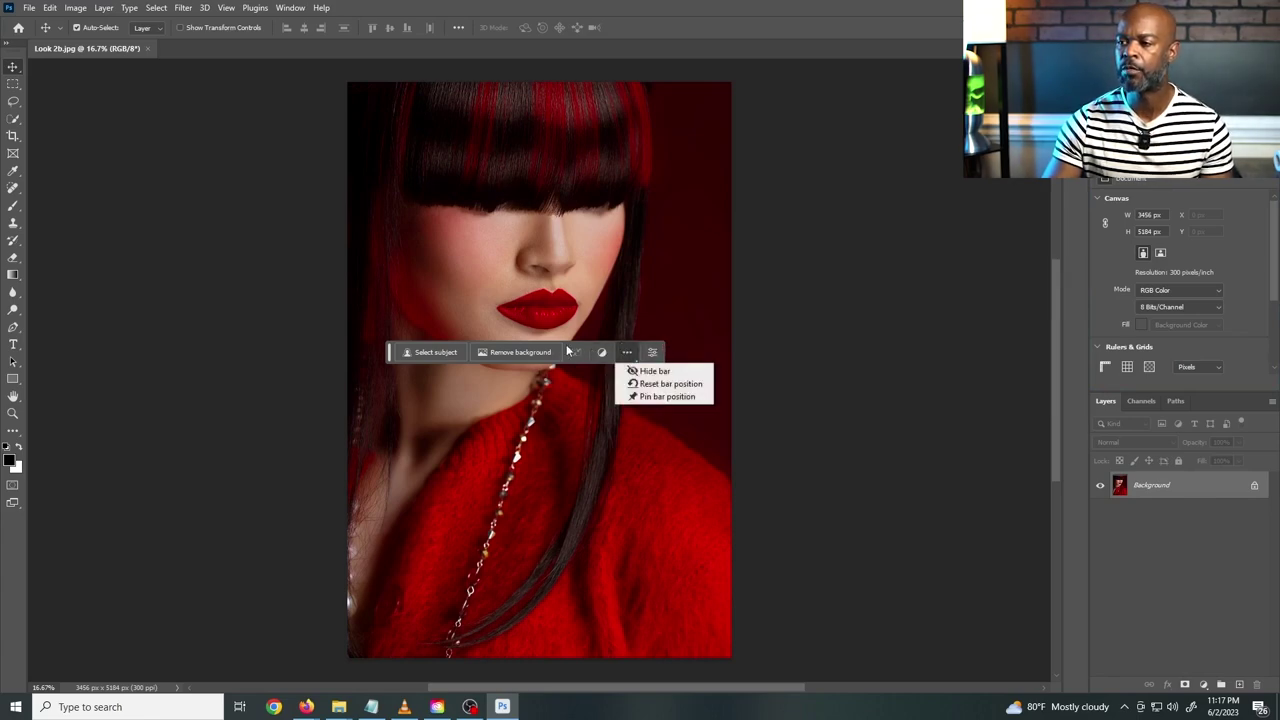
left_click(750, 347)
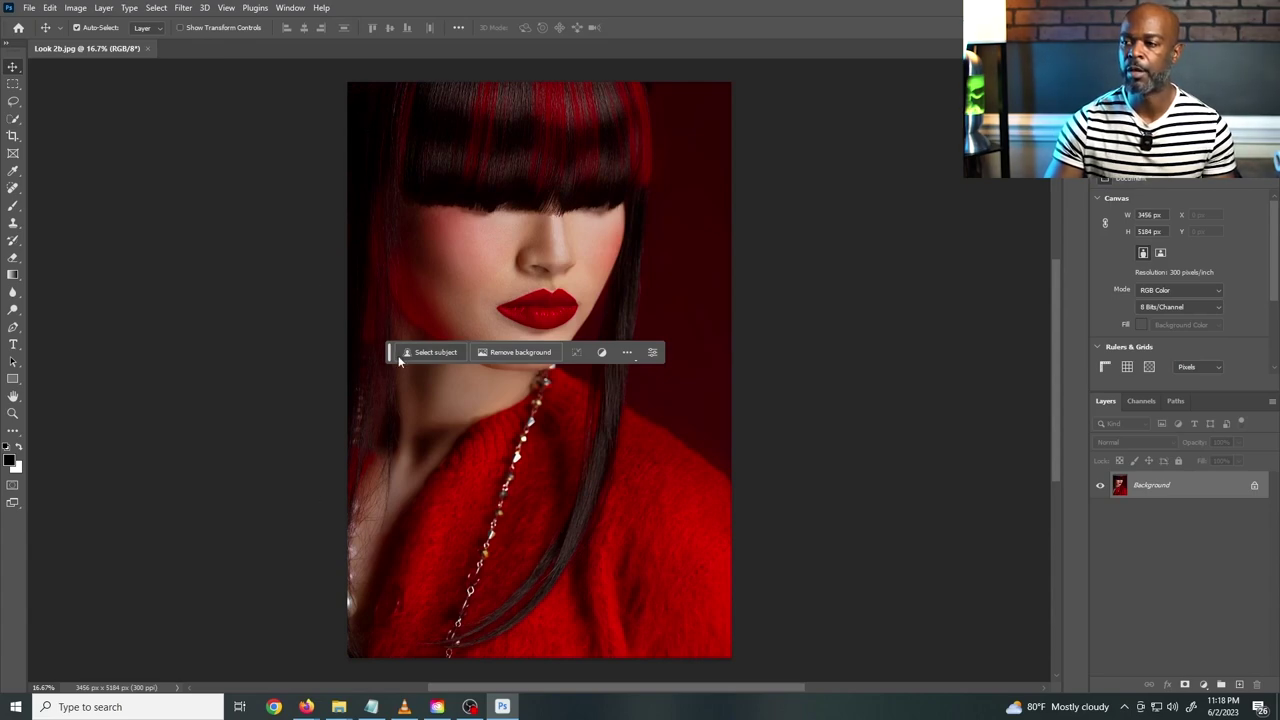
Step: Park the task bar beside the photo and extend the canvas on the photo's left side with the Crop tool to 5592 px wide
left_click_drag(390, 358, 743, 219)
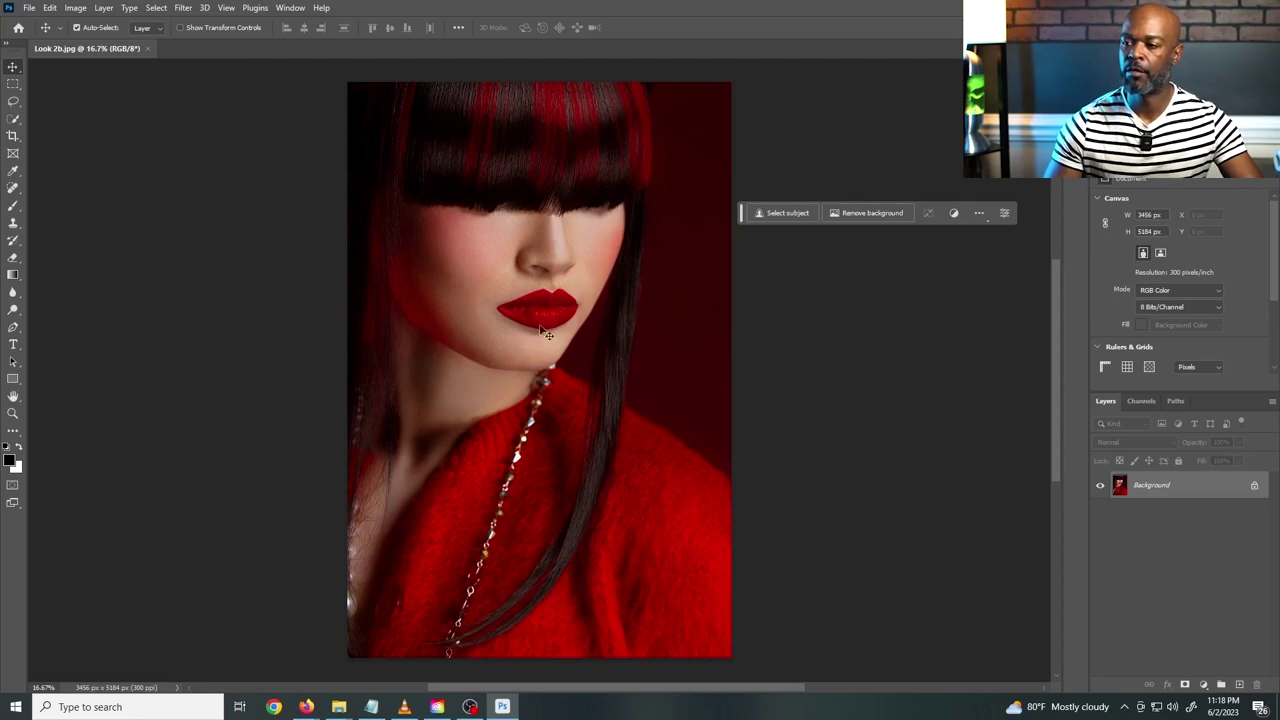
key("c")
left_click_drag(345, 371, 289, 366)
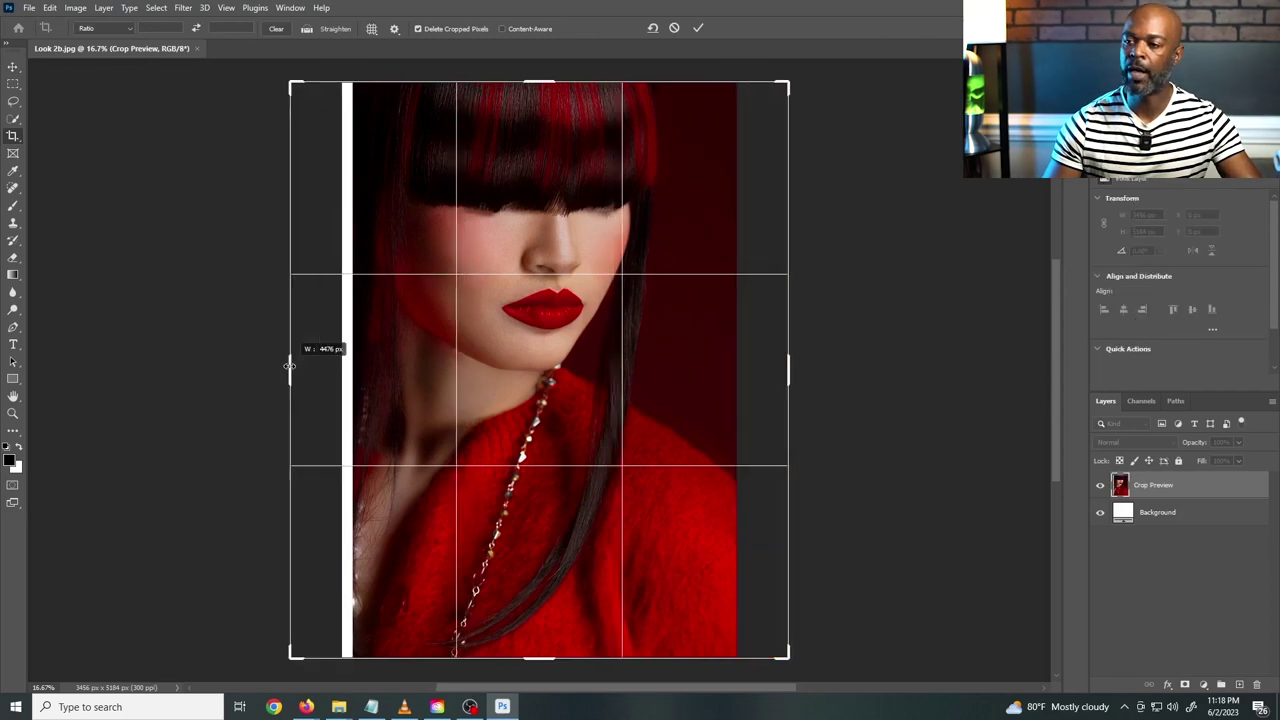
left_click_drag(289, 366, 228, 366)
left_click(698, 29)
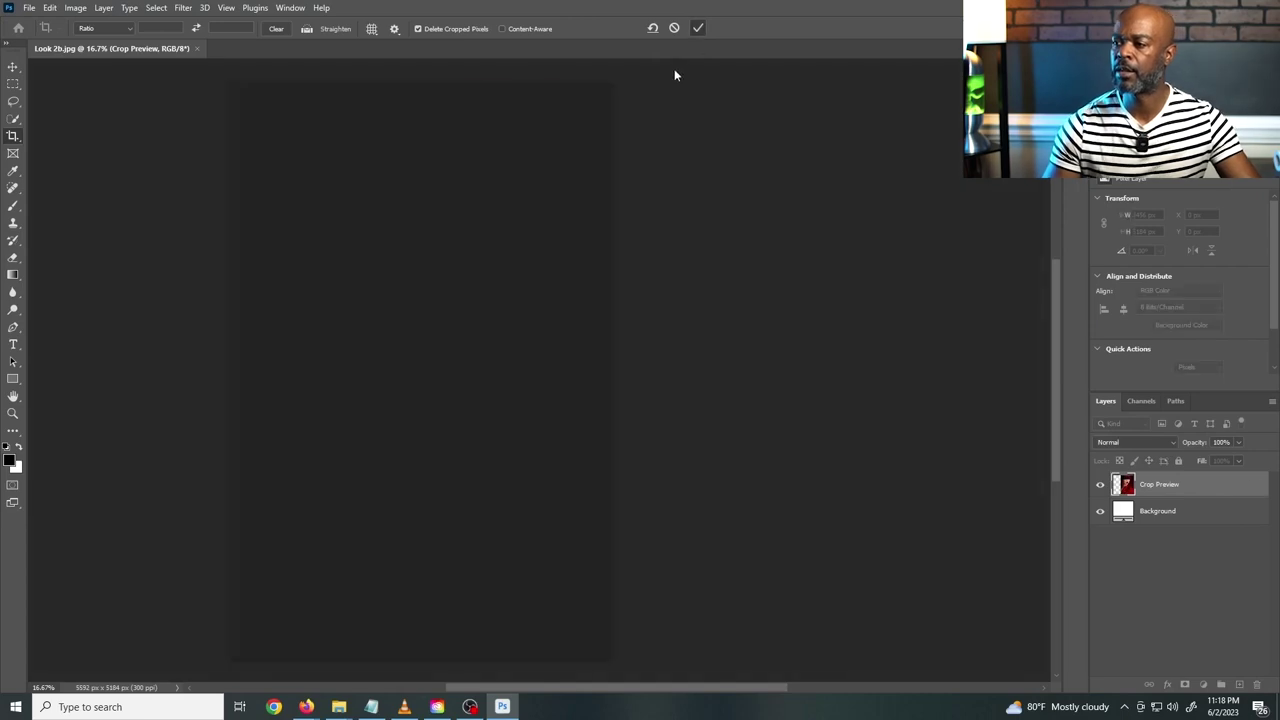
Step: Select the blank white area from top to bottom with the Rectangular Marquee, overlapping a thin strip of the photo's left edge
left_click(14, 85)
left_click_drag(231, 83, 472, 660)
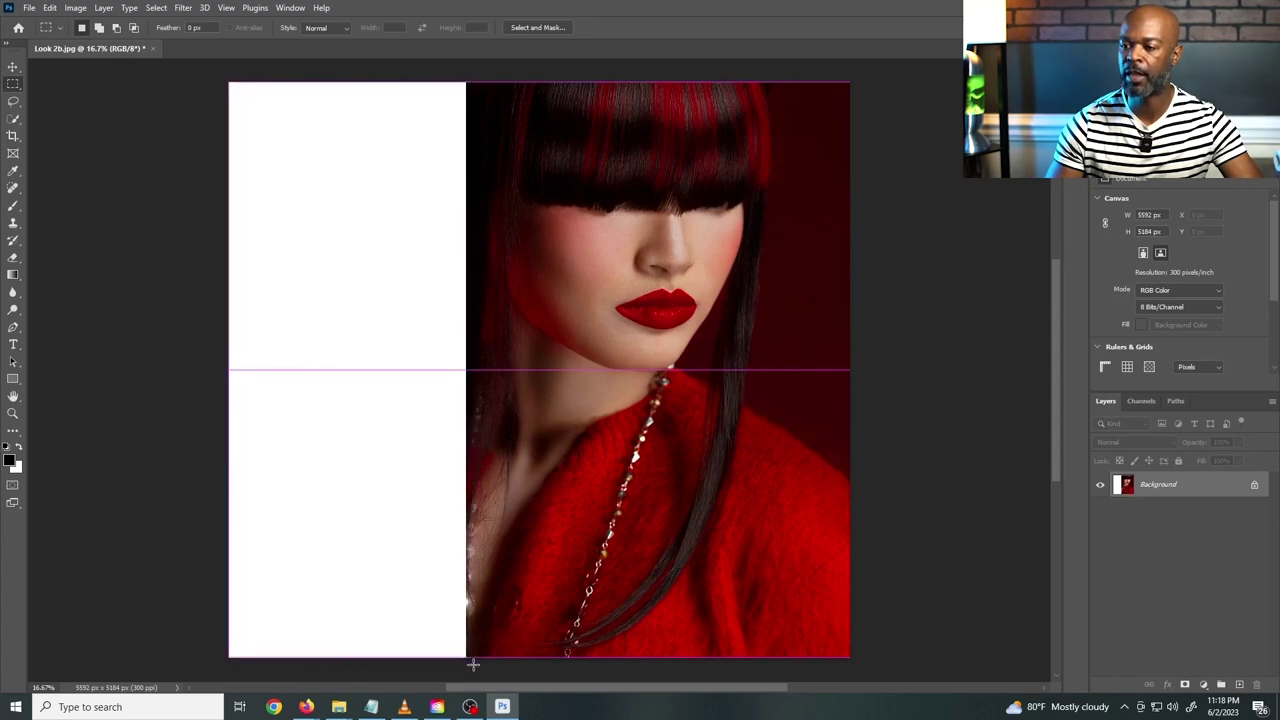
left_click_drag(473, 663, 473, 660)
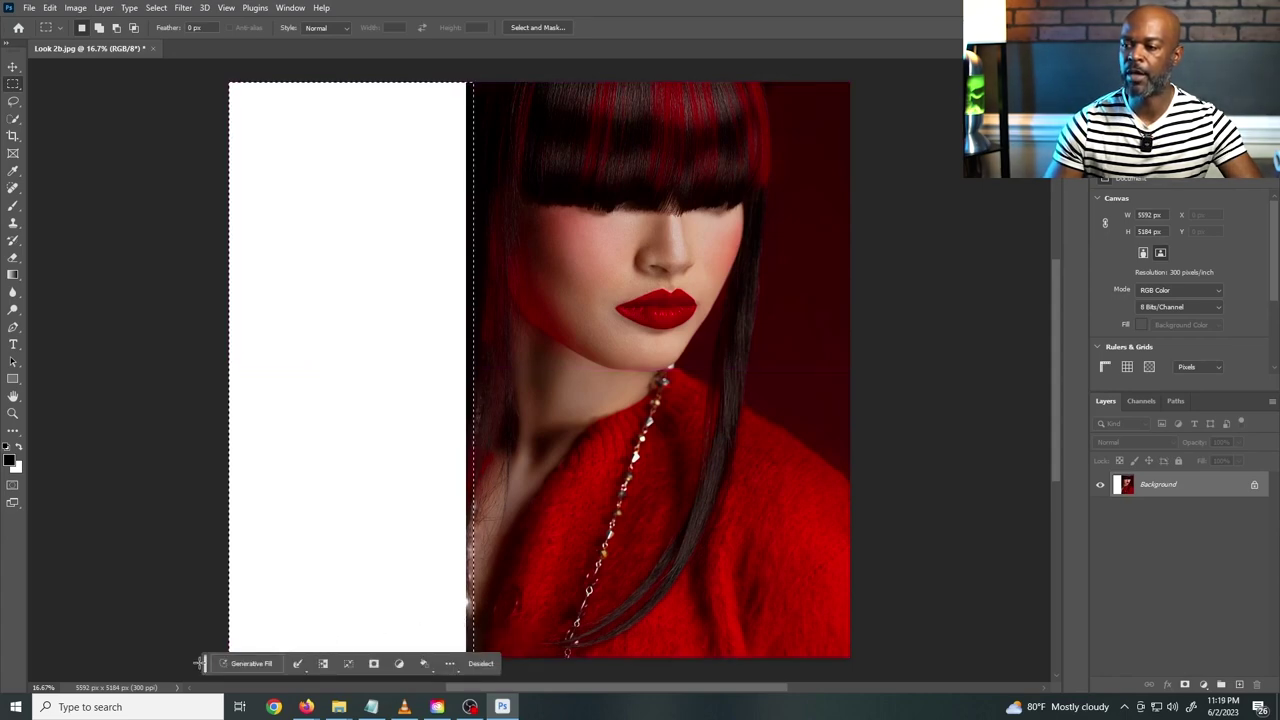
Step: Fill the selected area using Generative Fill with an empty prompt, moving the task bar above the photo
left_click_drag(207, 668, 515, 360)
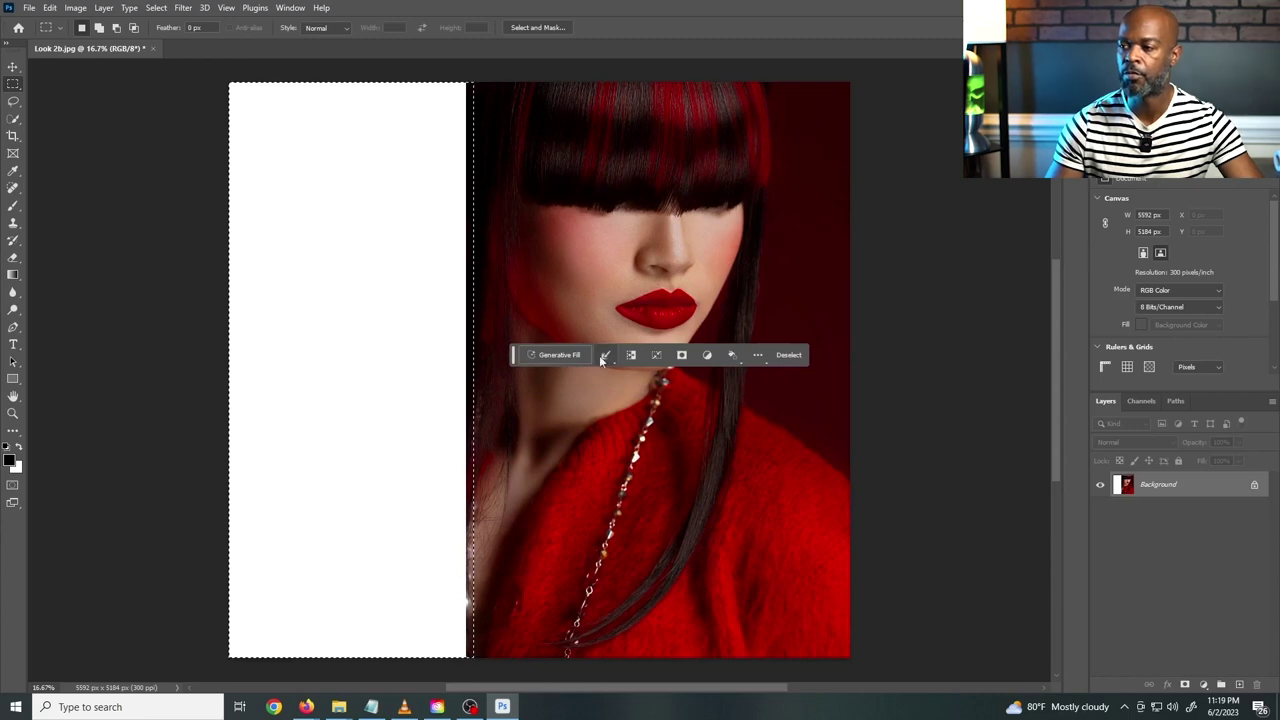
left_click(576, 355)
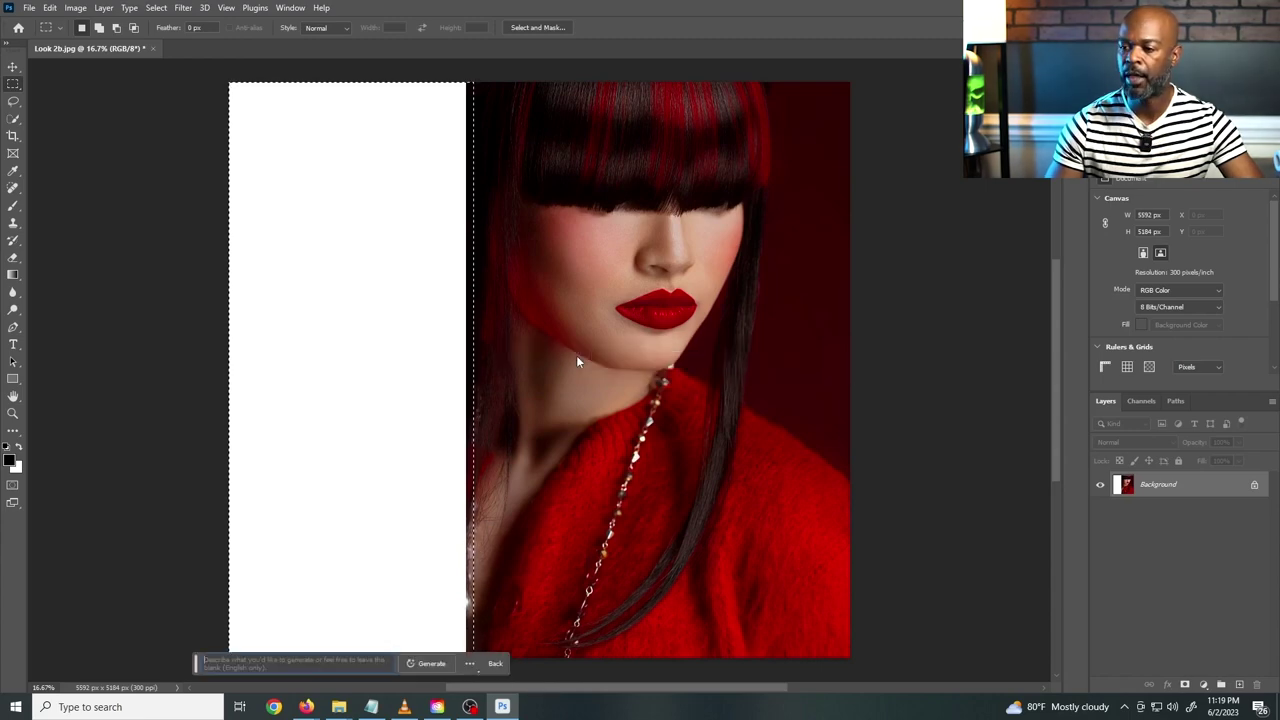
left_click_drag(188, 667, 562, 372)
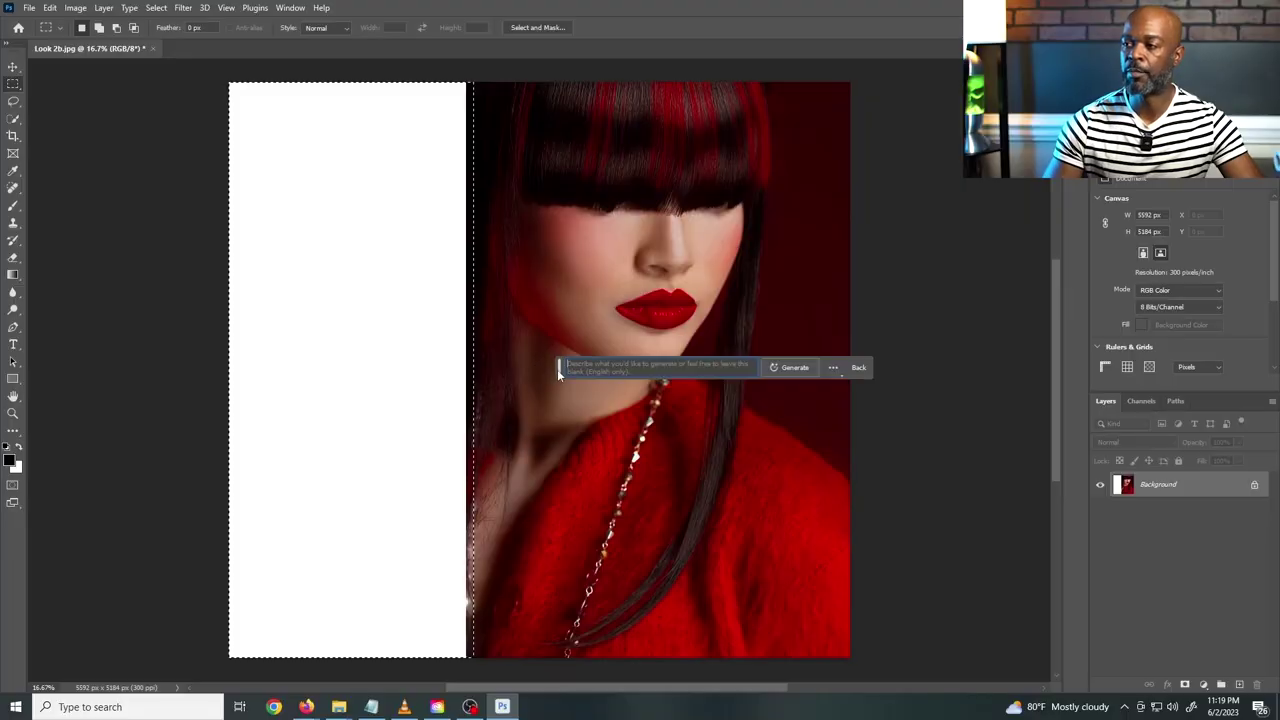
left_click_drag(558, 373, 583, 65)
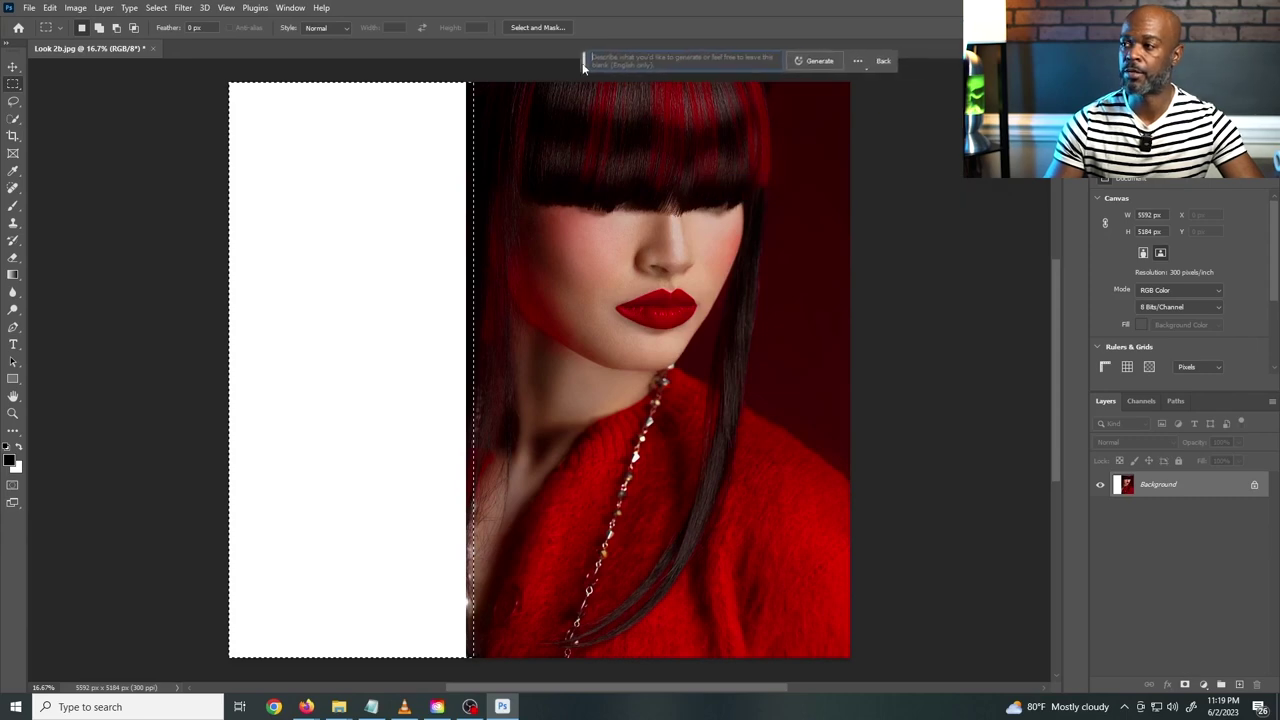
left_click(814, 61)
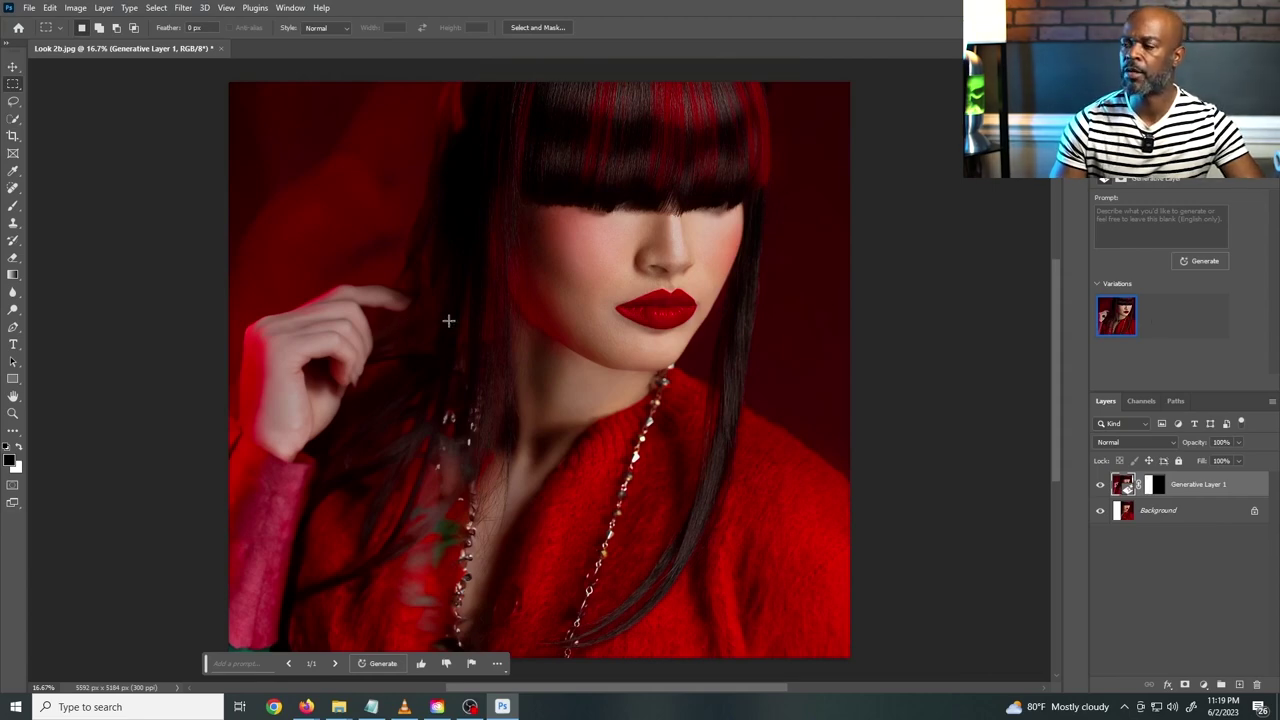
Step: Generate another set of variations for the extended area with an empty prompt and dismiss the user-guidelines notice
left_click(1180, 262)
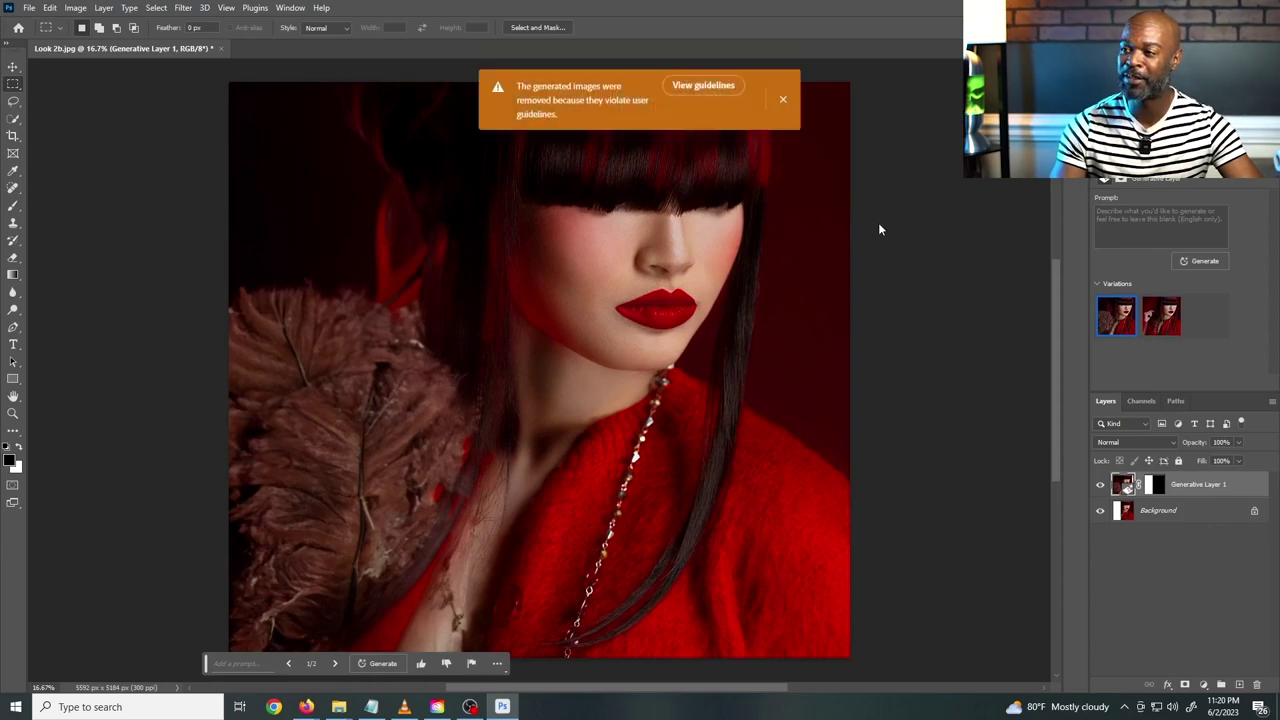
left_click(783, 99)
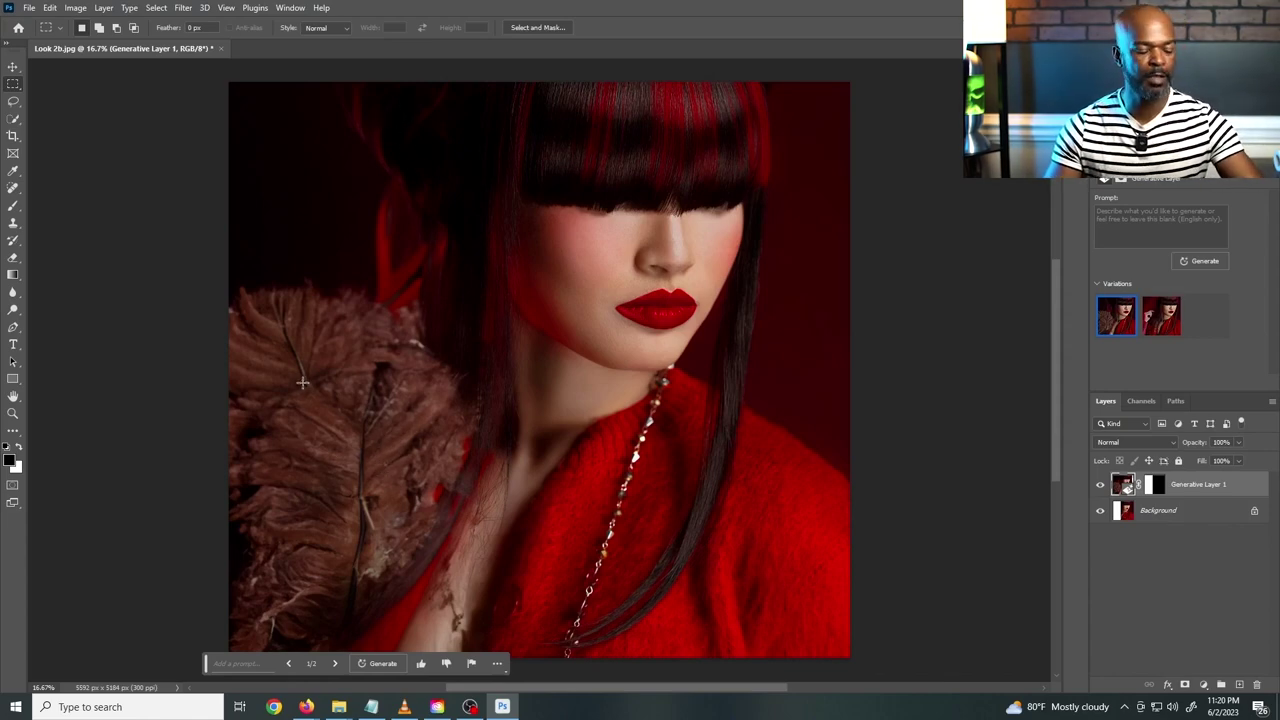
Step: Extend the canvas further on the photo's left side with the Crop tool to 6168 px wide and delete the generative layer
key("c")
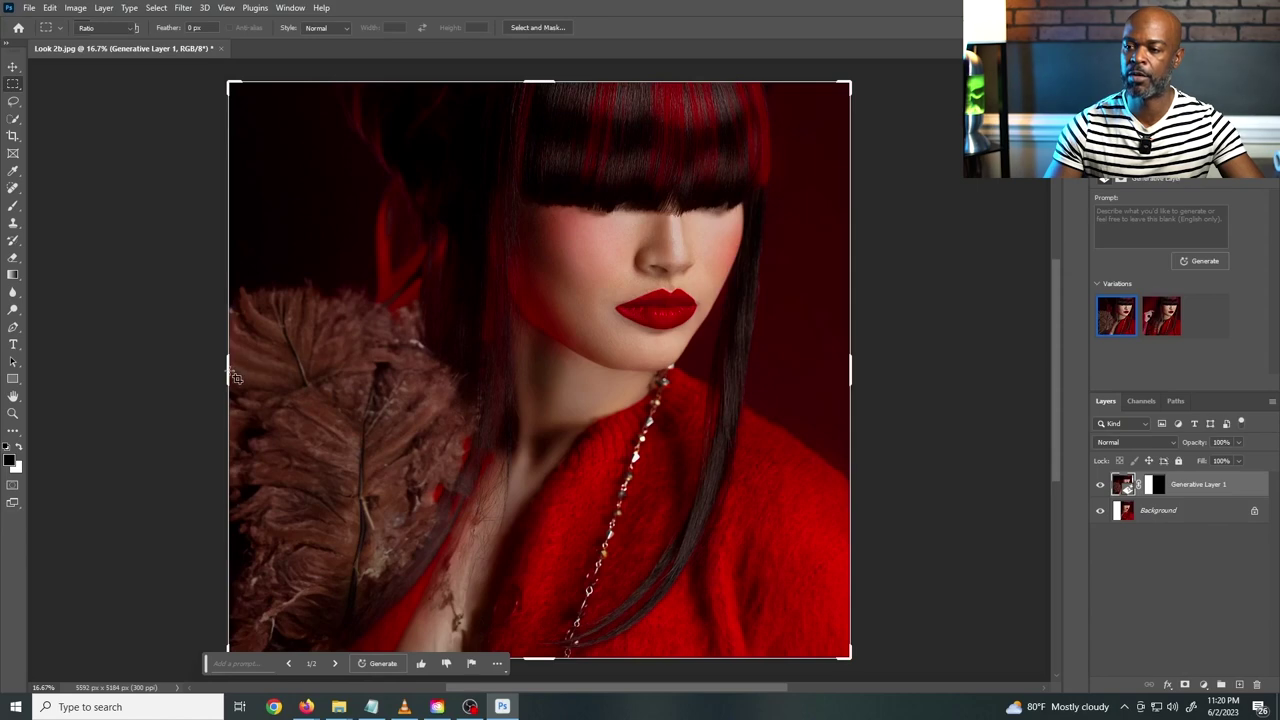
key("Escape")
key("c")
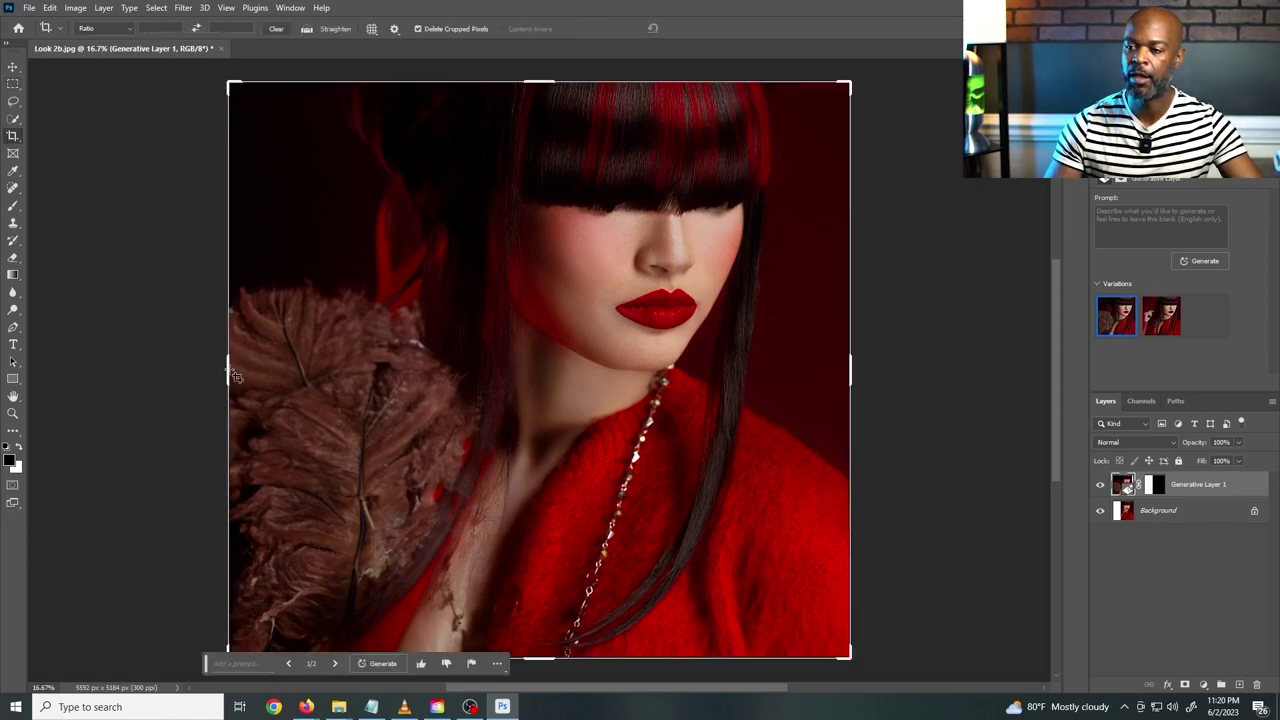
left_click(229, 366)
mouse_move(222, 367)
left_mouse_down()
mouse_move(198, 367)
mouse_move(217, 371)
left_mouse_up()
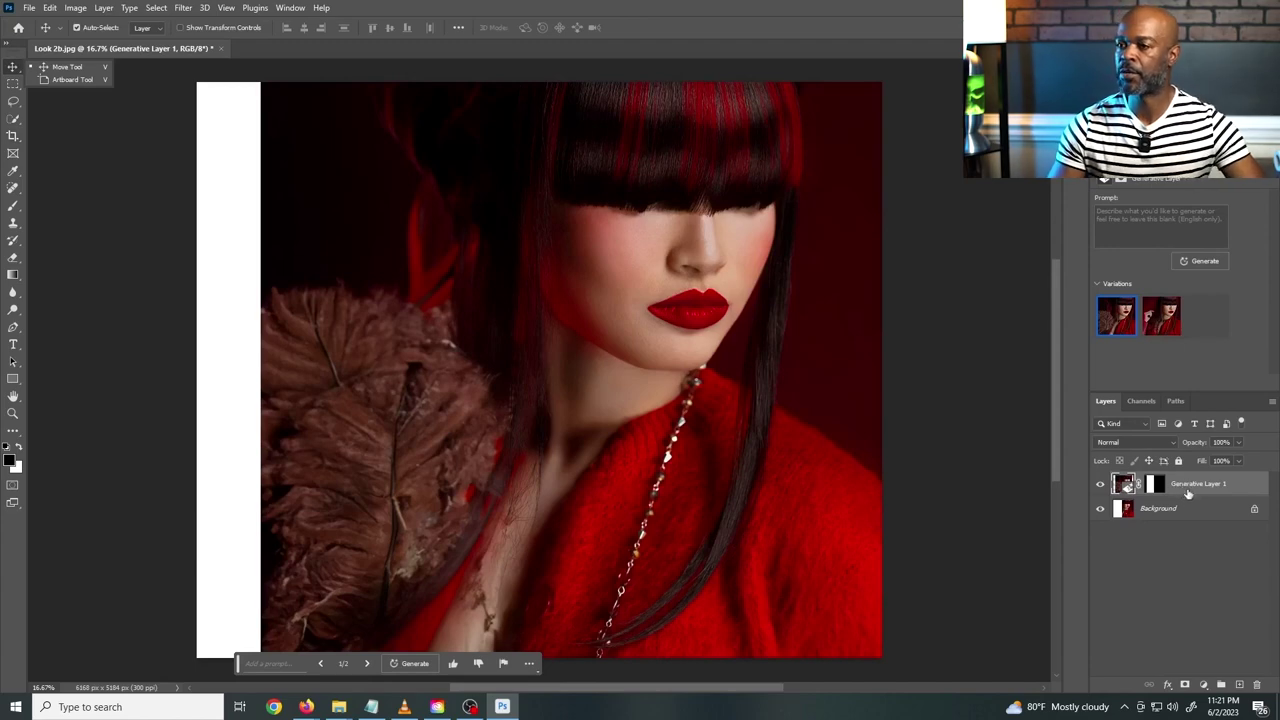
left_click(1192, 489)
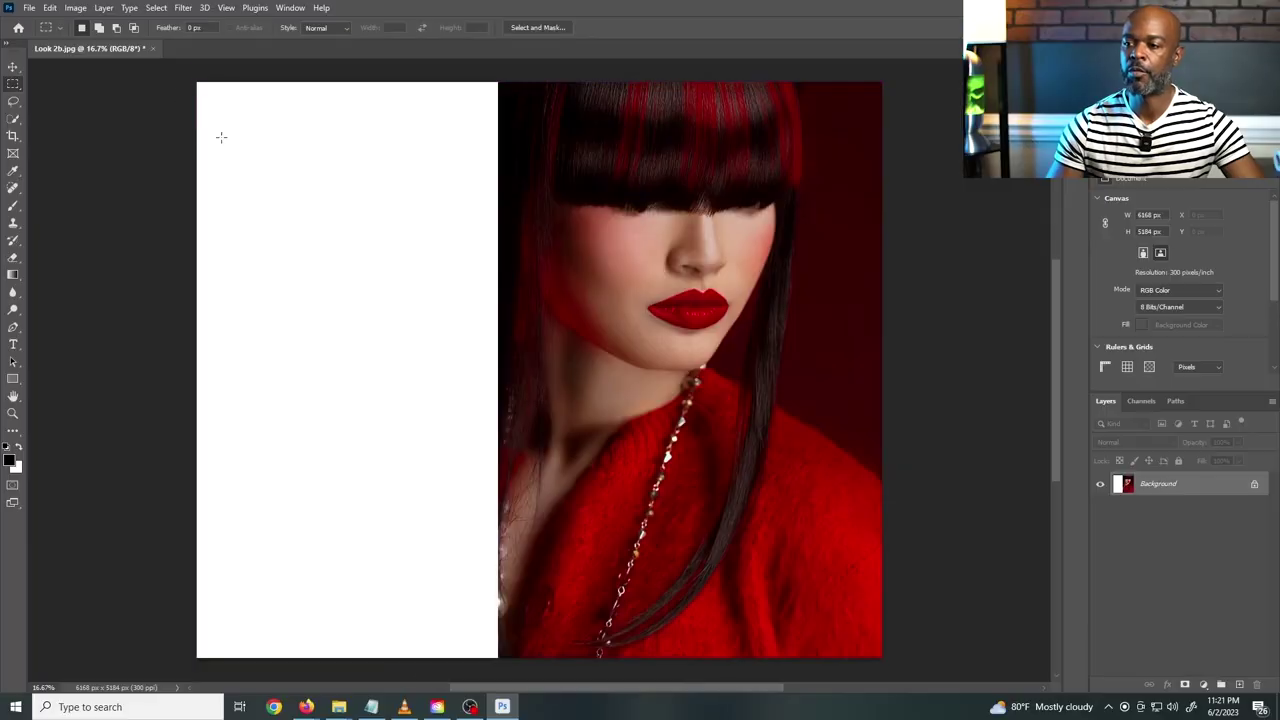
Step: Generatively fill the blank area plus a wide overlapping strip of the photo using an empty prompt, and generate more variations to compare
left_click_drag(198, 83, 561, 675)
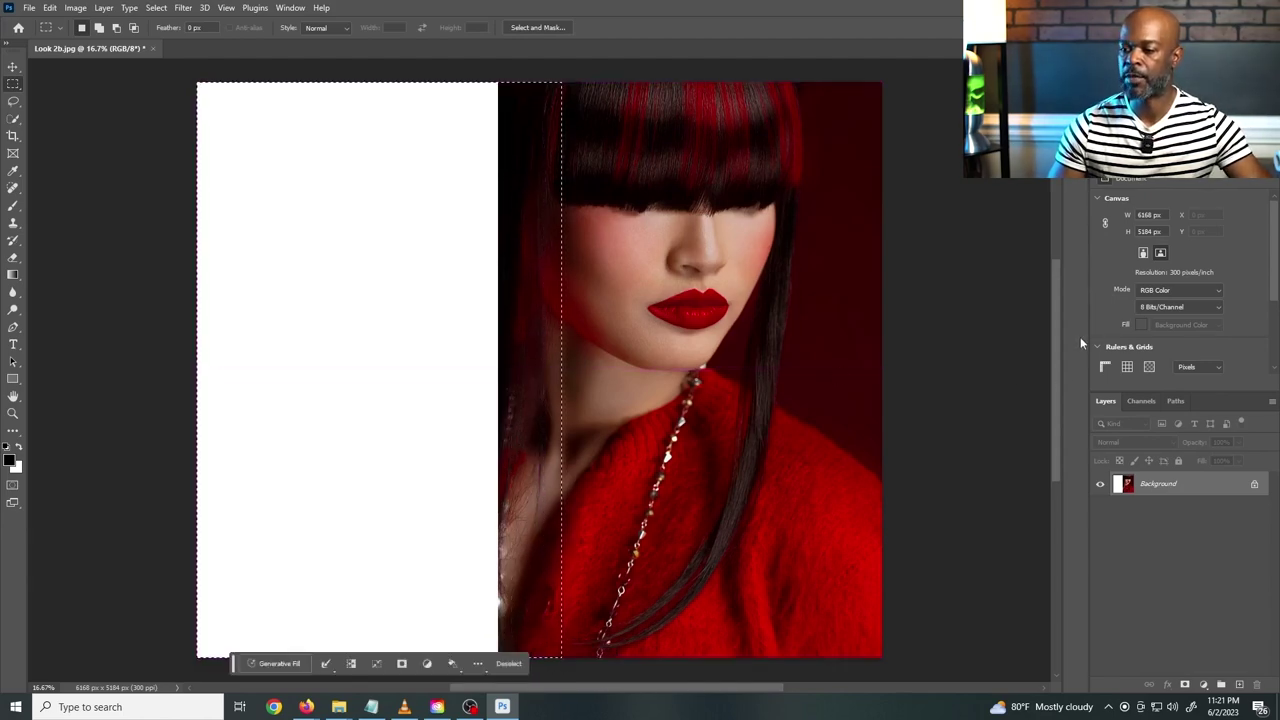
left_click(277, 664)
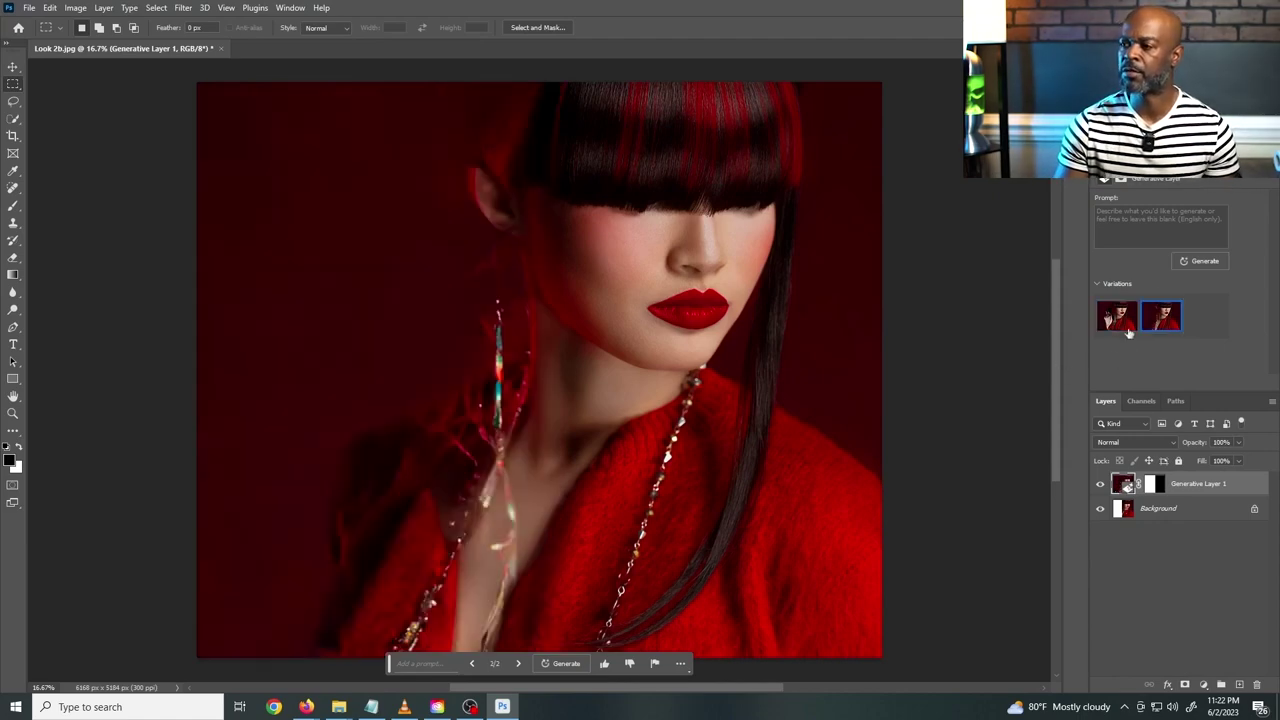
left_click(1196, 260)
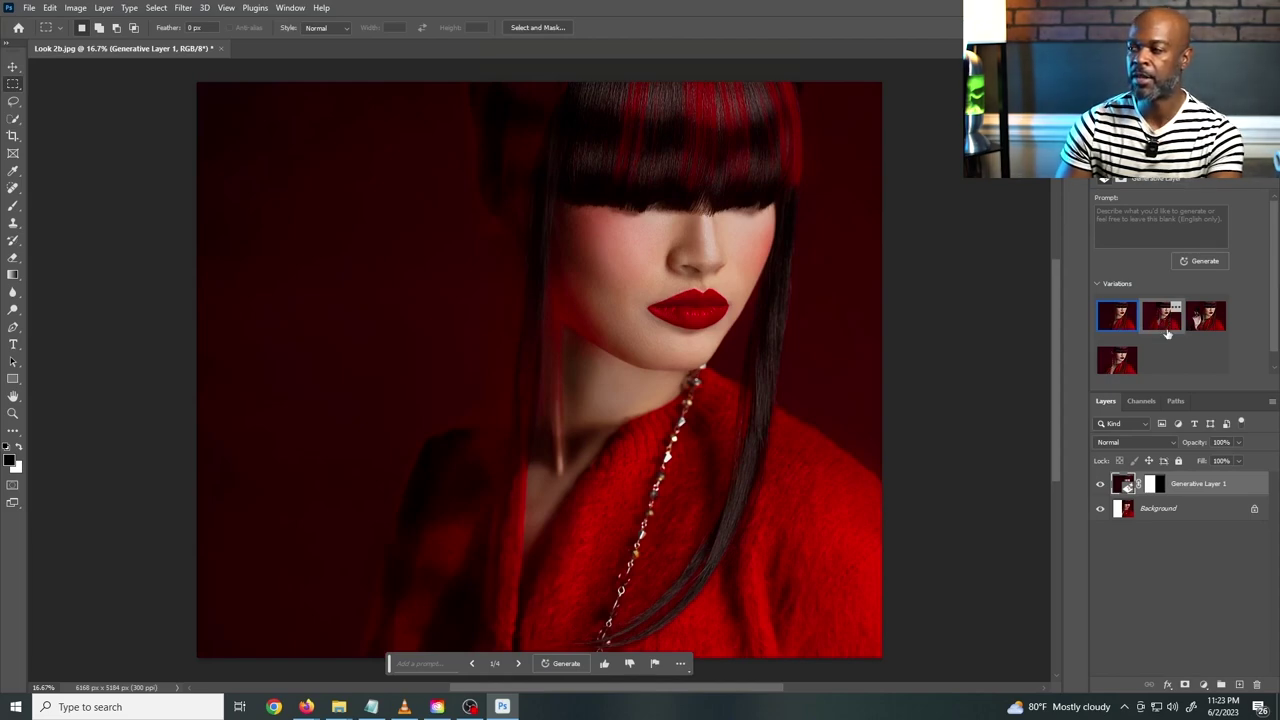
left_click(1163, 317)
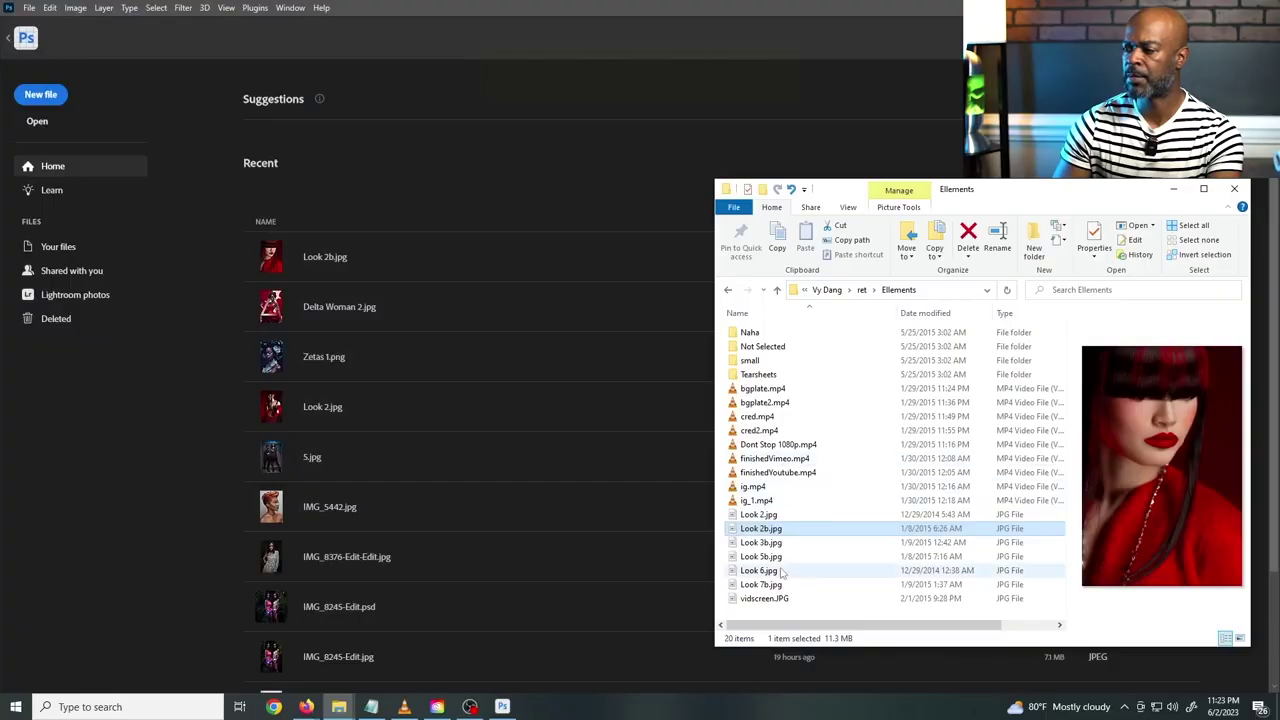
Step: Switch to File Explorer, preview other Look photos and go to the Final Look folder under ___PHOTOSHOOTS, Beauty Blaire
left_click(745, 570)
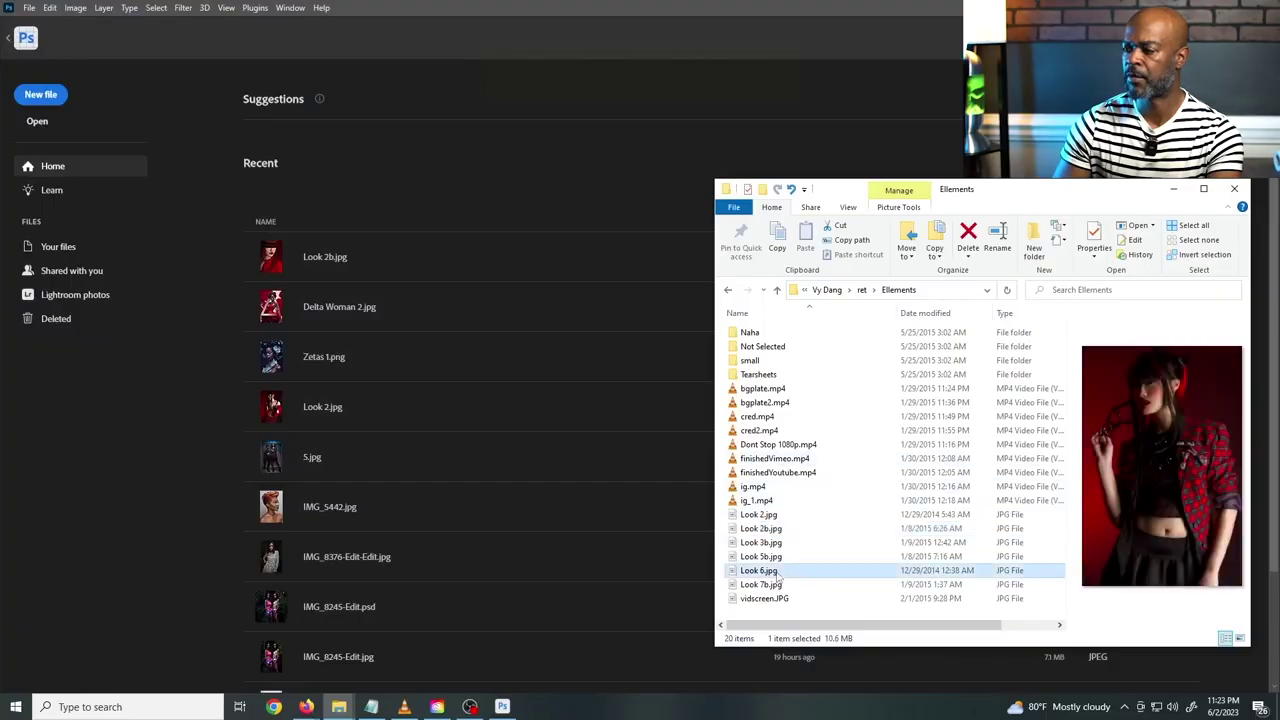
left_click(744, 548)
scroll(770, 460, "left", 2)
left_click(827, 290)
left_click(843, 291)
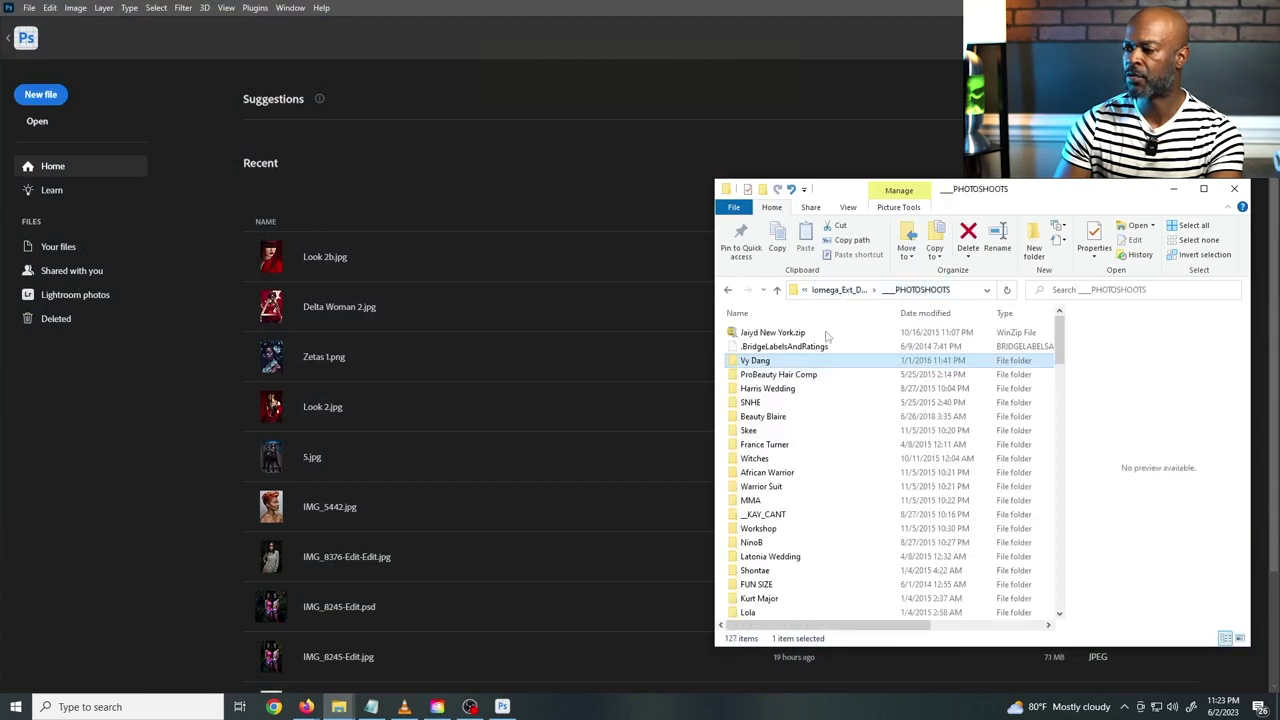
double_click(770, 418)
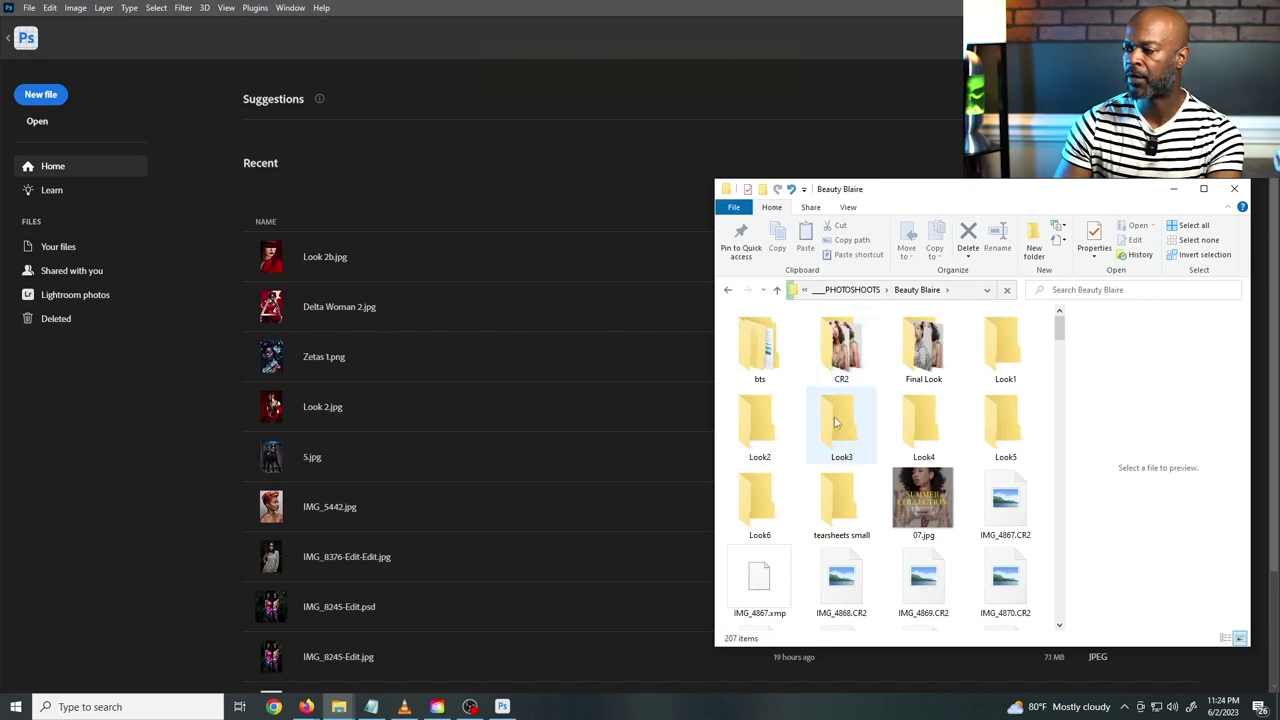
double_click(921, 350)
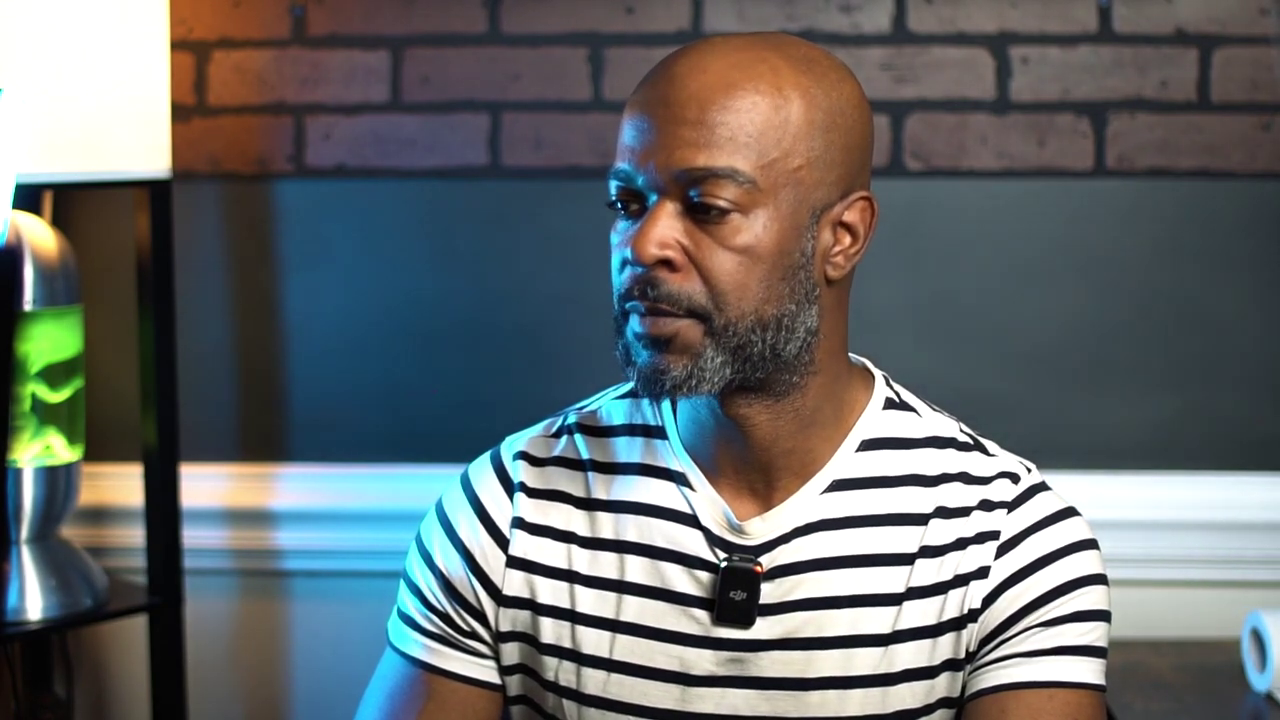
Step: Compare the two versions of photo 5 in the Final Look folder and open 5_Lo Res.jpg in Photoshop
left_click(955, 505)
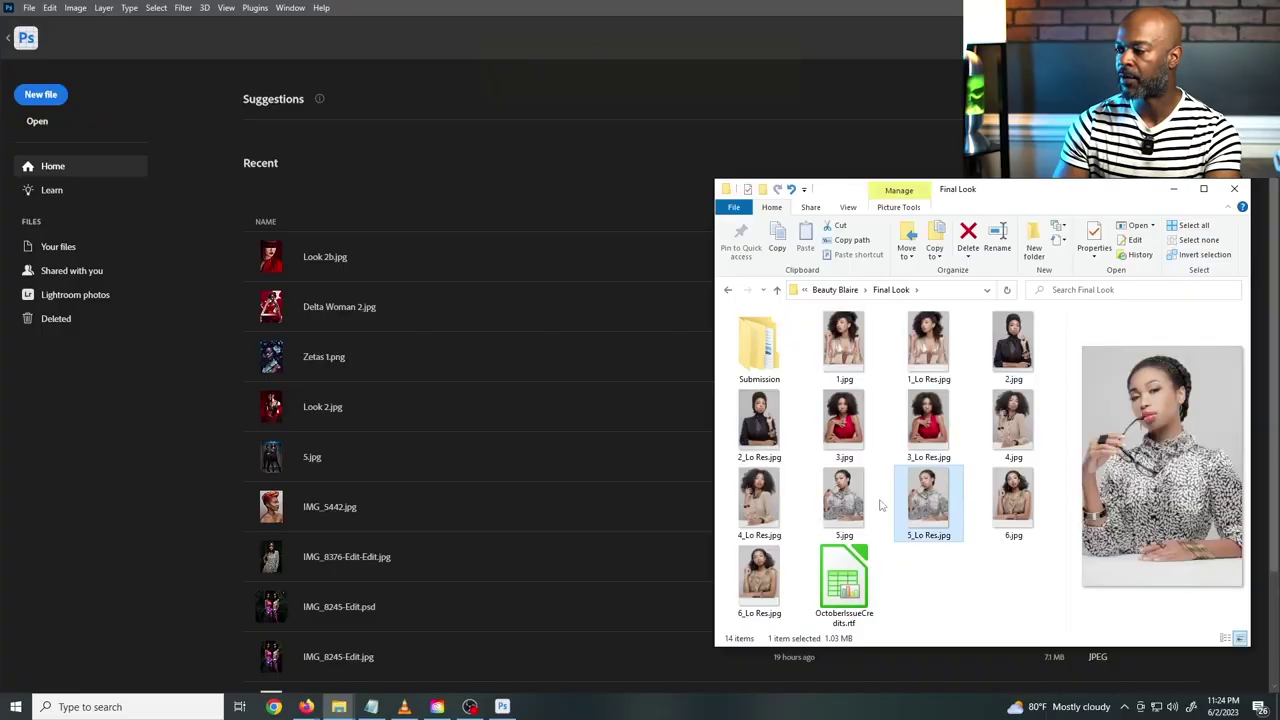
left_click(862, 503)
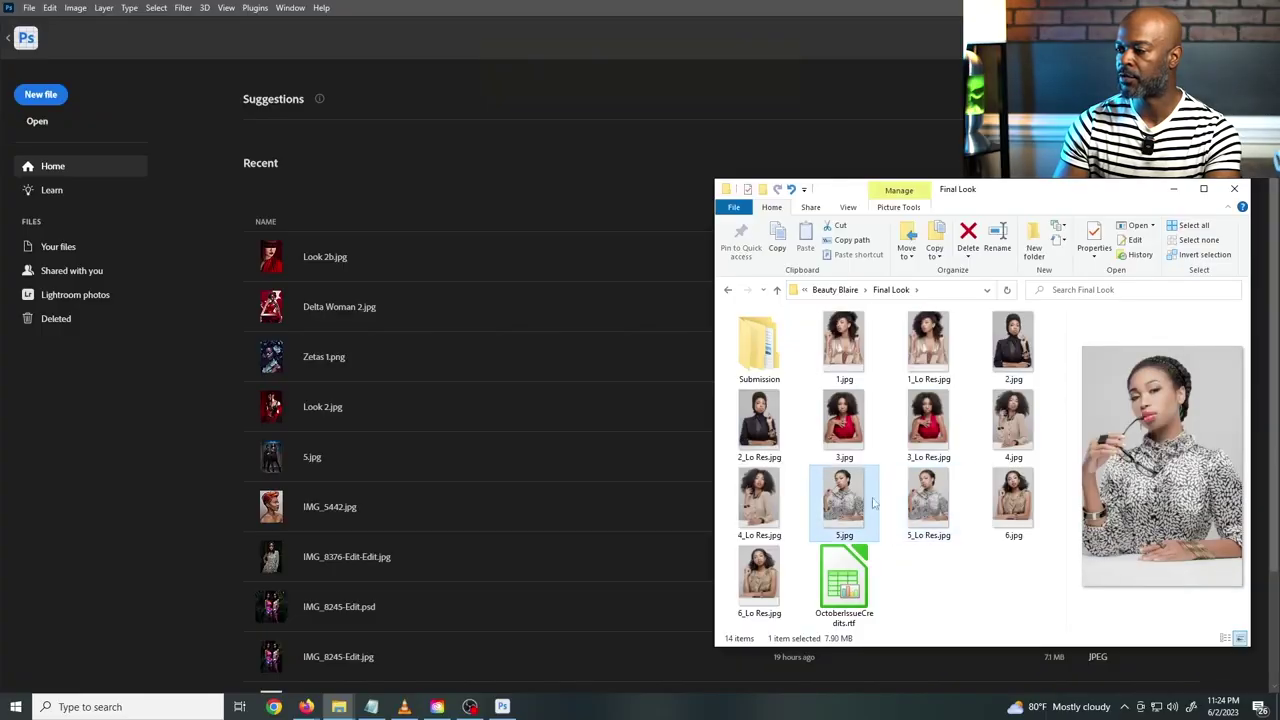
left_click(950, 498)
double_click(930, 505)
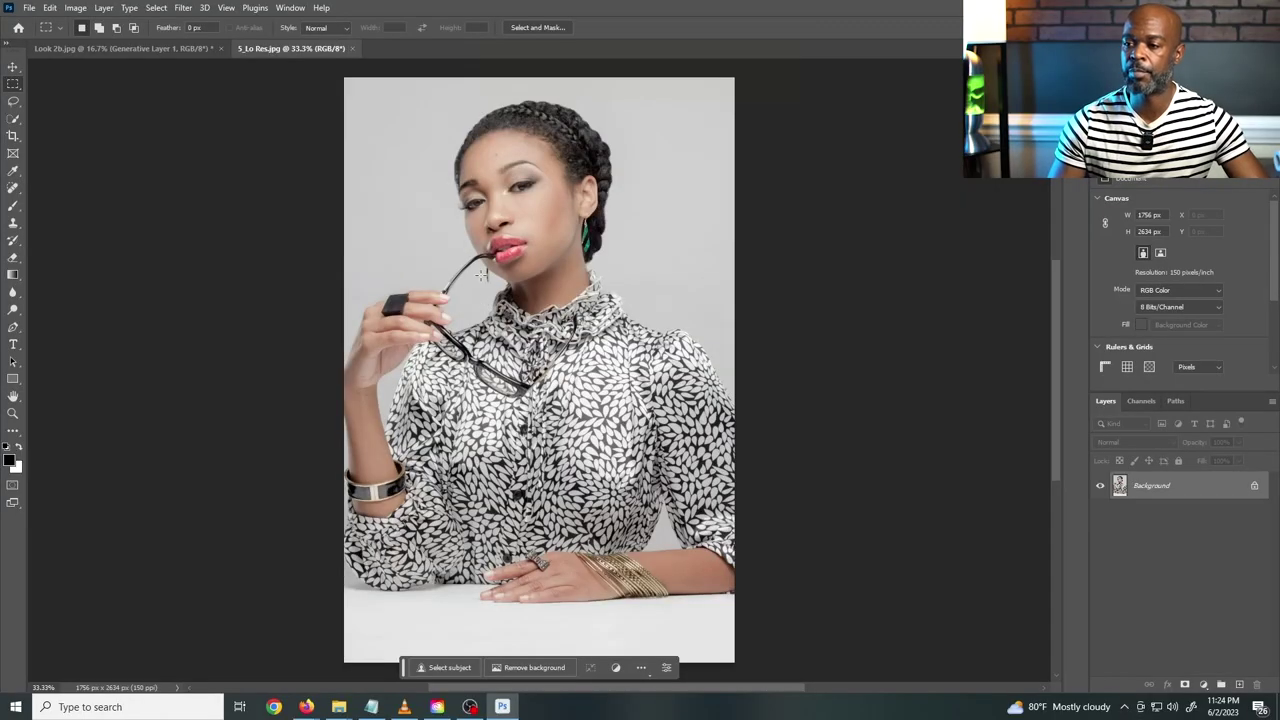
Step: Extend the canvas equally on both sides of the portrait with the Crop tool to 2500 px wide
key("c")
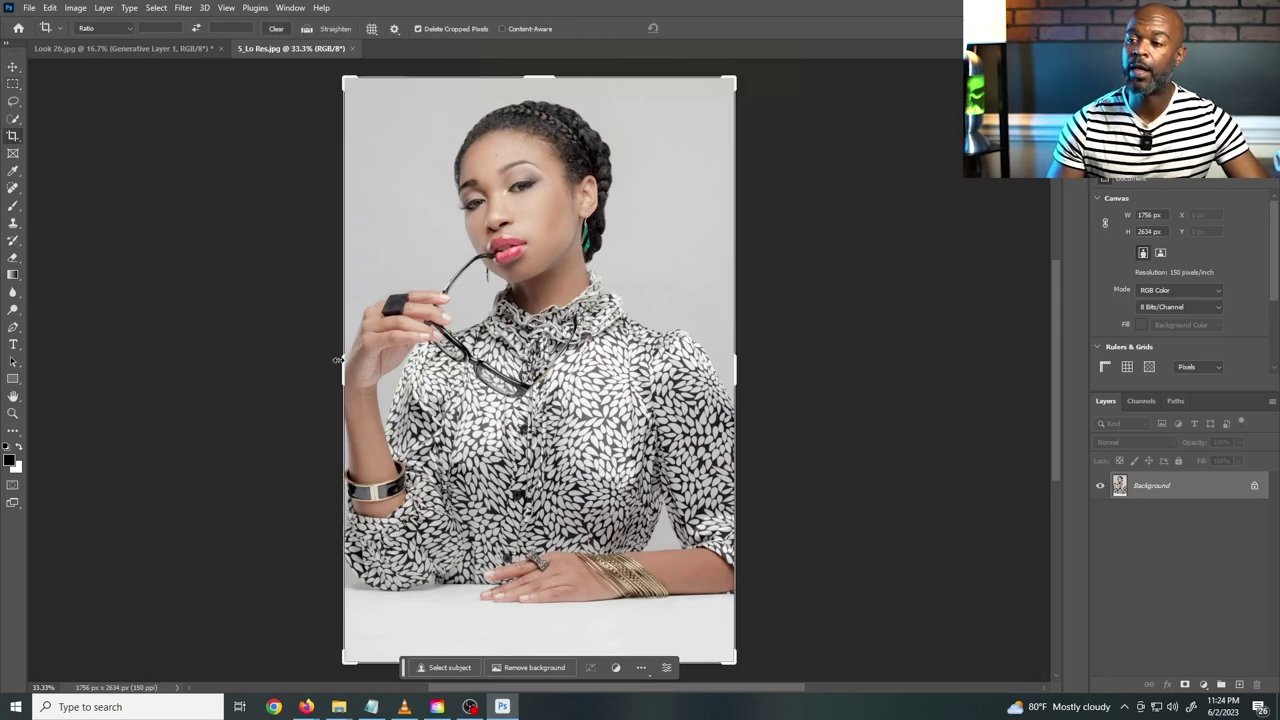
left_click_drag(336, 362, 282, 368)
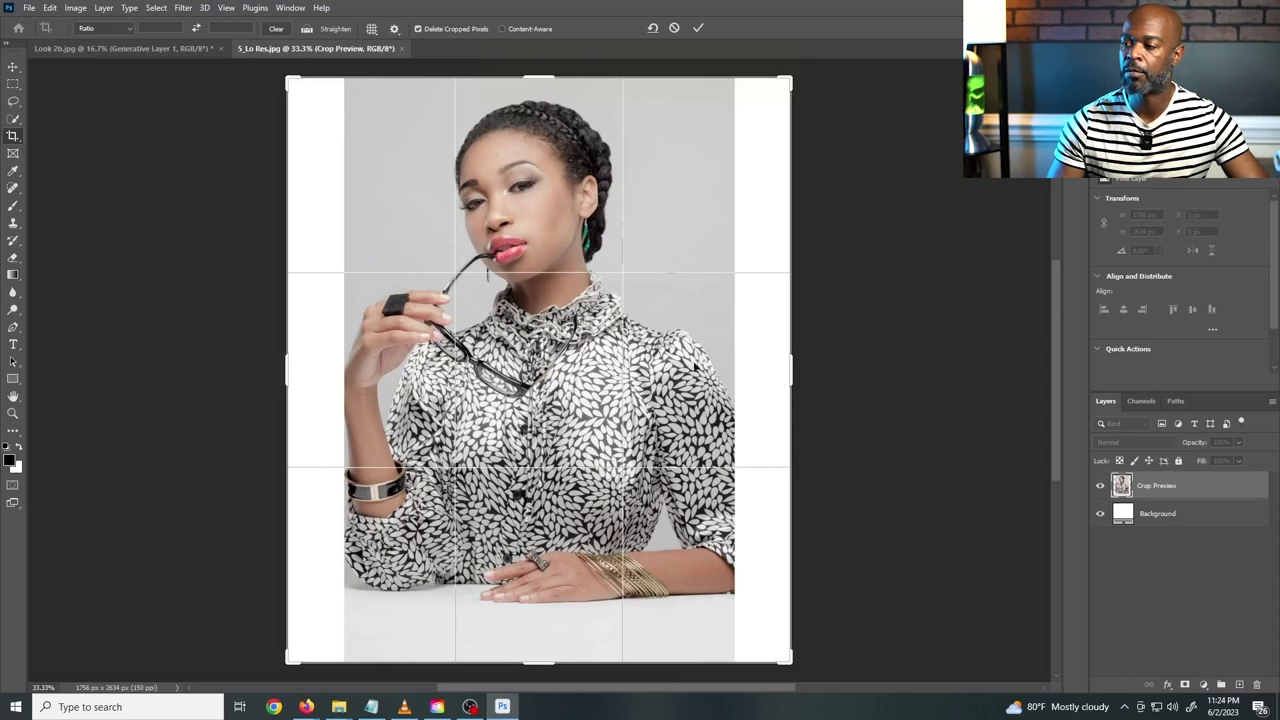
key("Return")
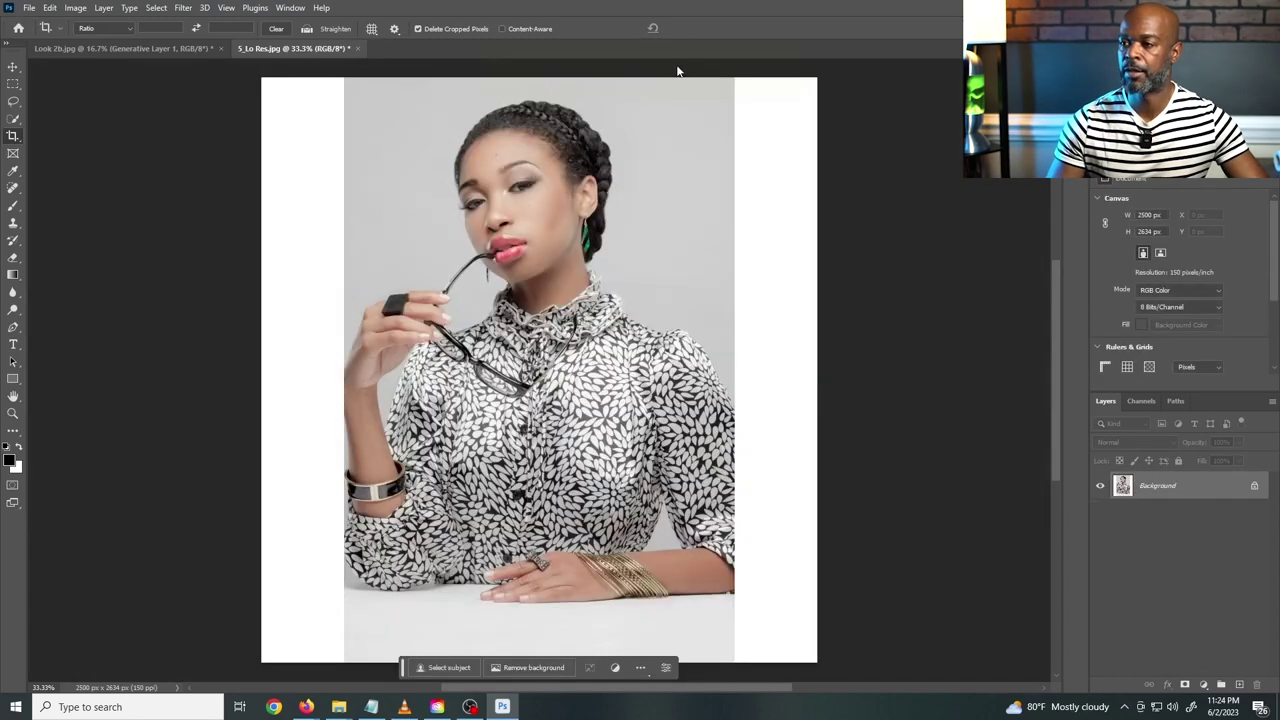
Step: Select both blank side strips with the Rectangular Marquee, slightly overlapping the photo, and fill them using Generative Fill with an empty prompt
left_click(13, 84)
left_click_drag(258, 72, 352, 675)
left_click_drag(818, 72, 720, 354)
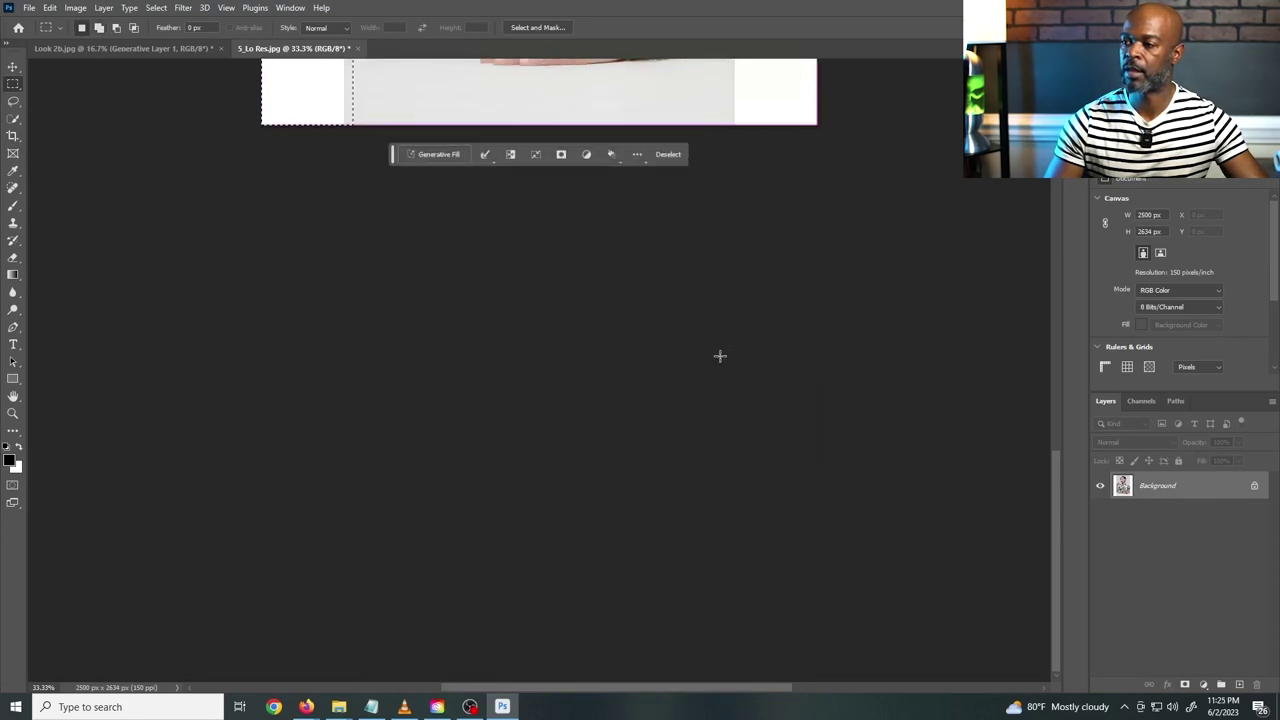
scroll(489, 223, "up", 5)
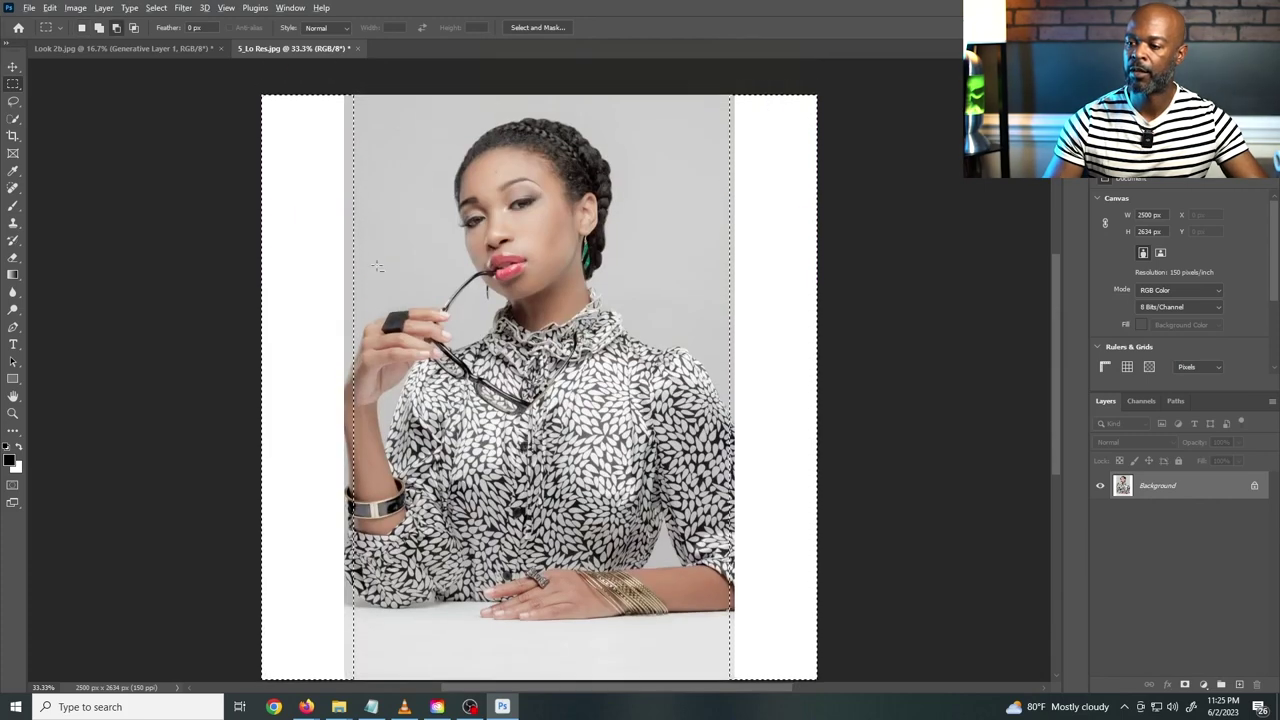
scroll(382, 88, "down", 1)
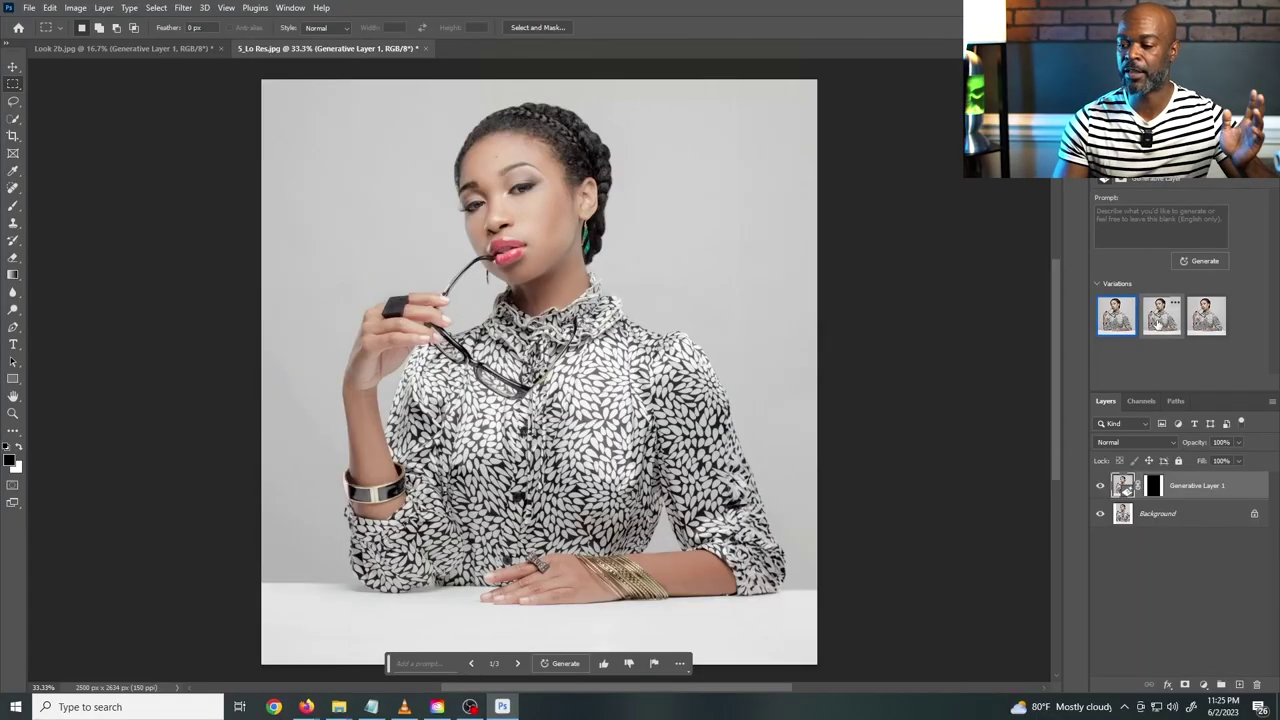
Step: Compare the generated variations of the widened portrait and apply the third one
left_click(1155, 326)
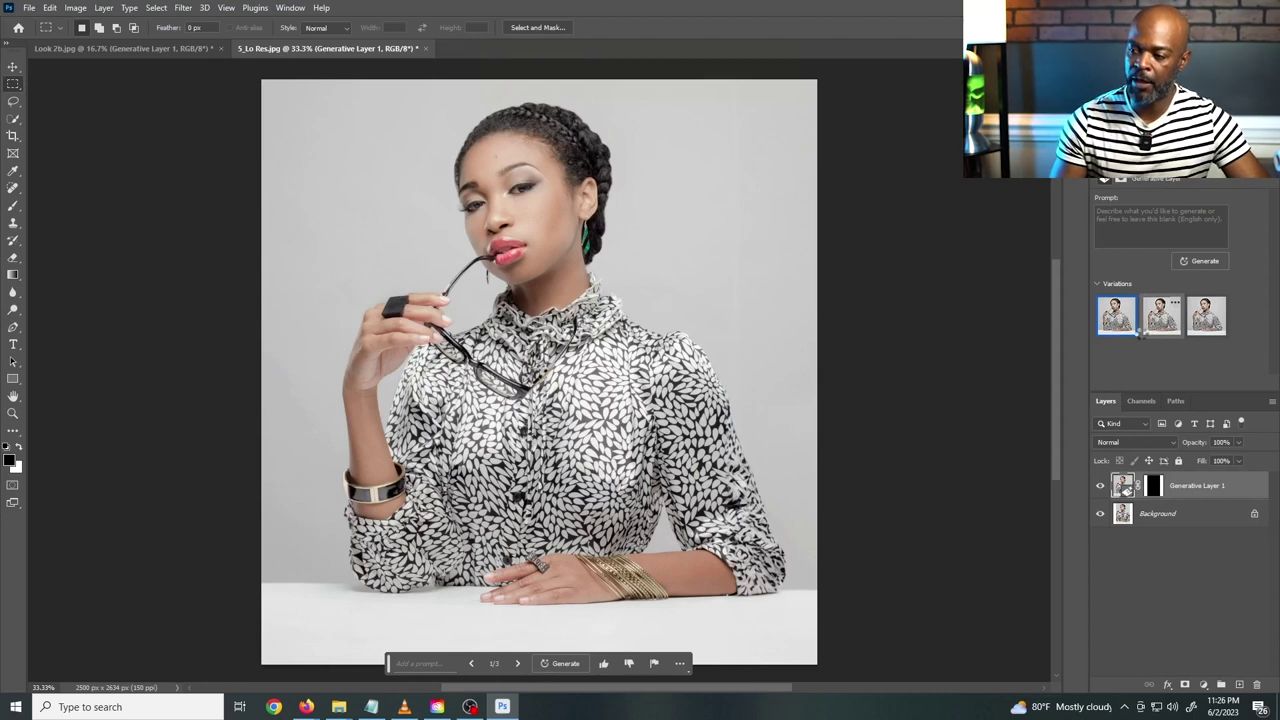
left_click(1143, 333)
left_click(1191, 333)
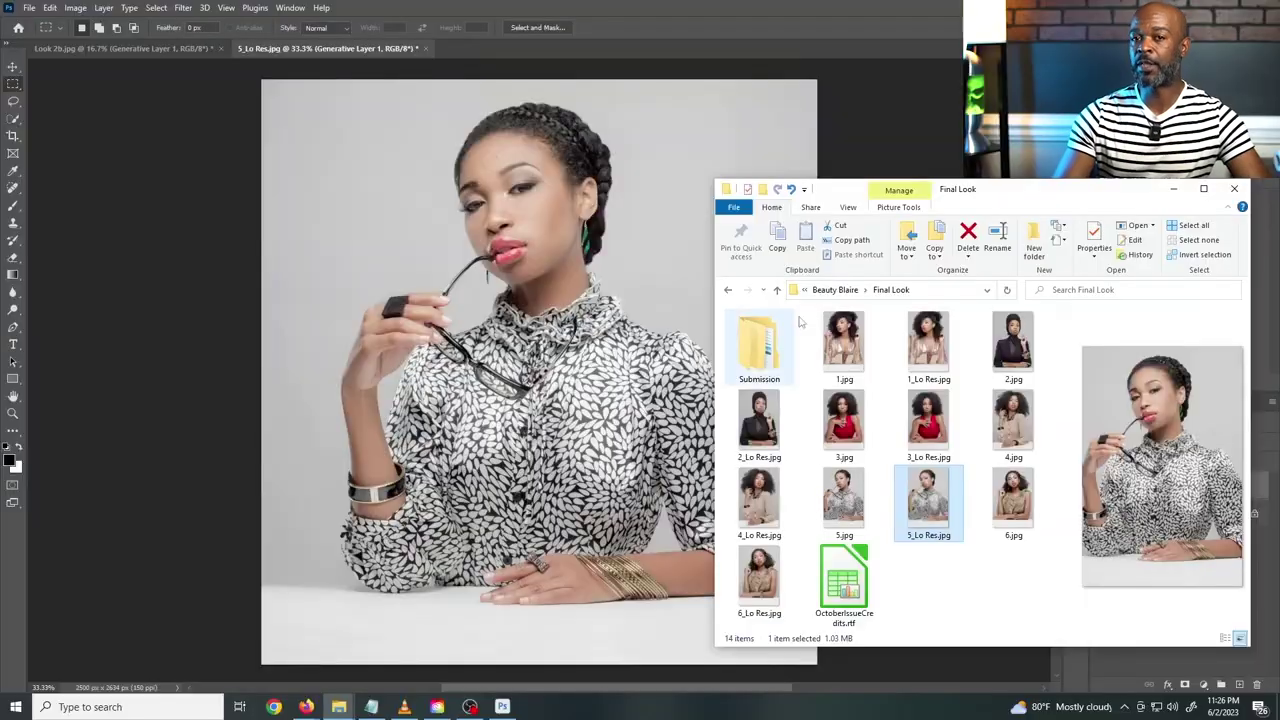
Step: Browse File Explorer to the retouched photos folder, open ret2_small.jpg in Photoshop and maximize the Photoshop window
left_click(834, 289)
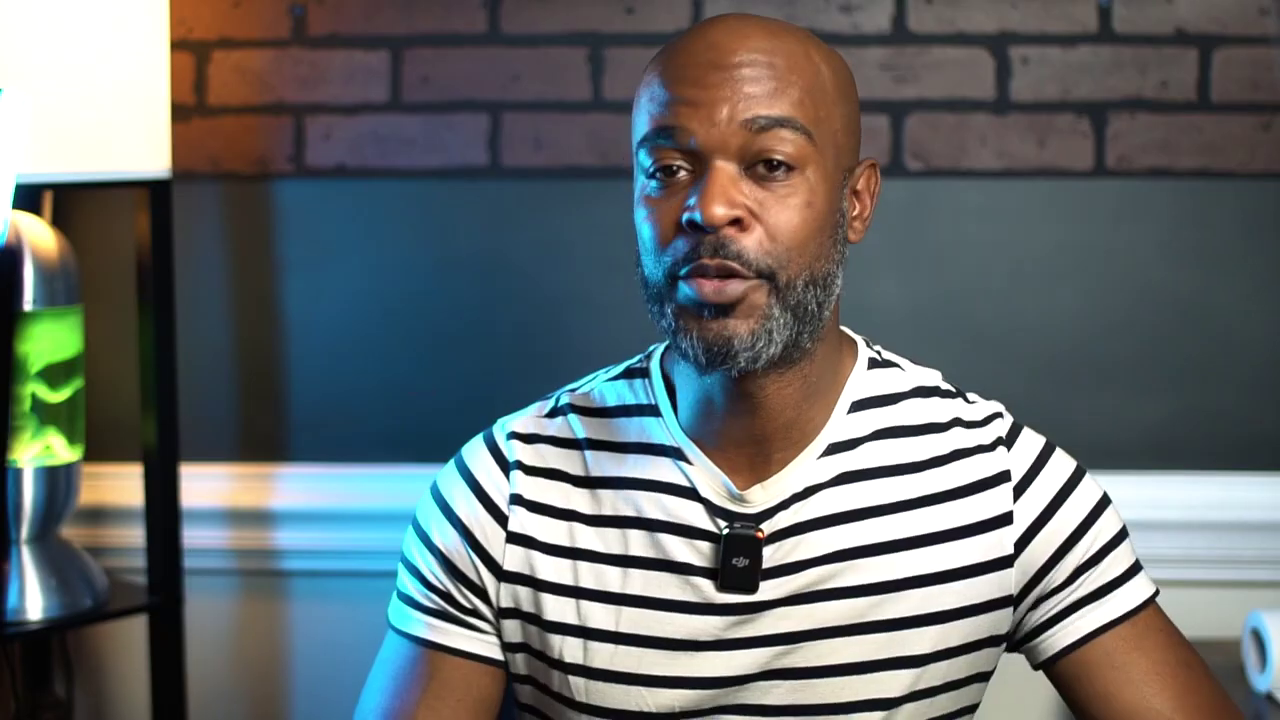
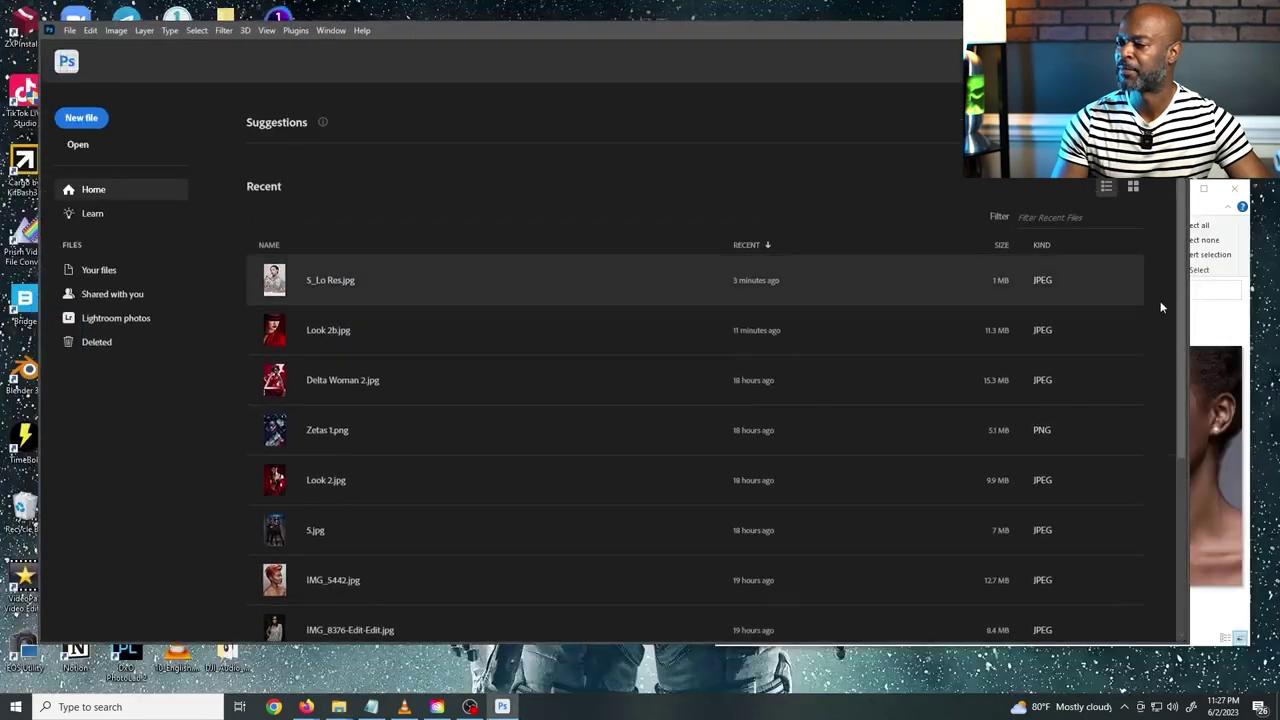
left_click(1196, 310)
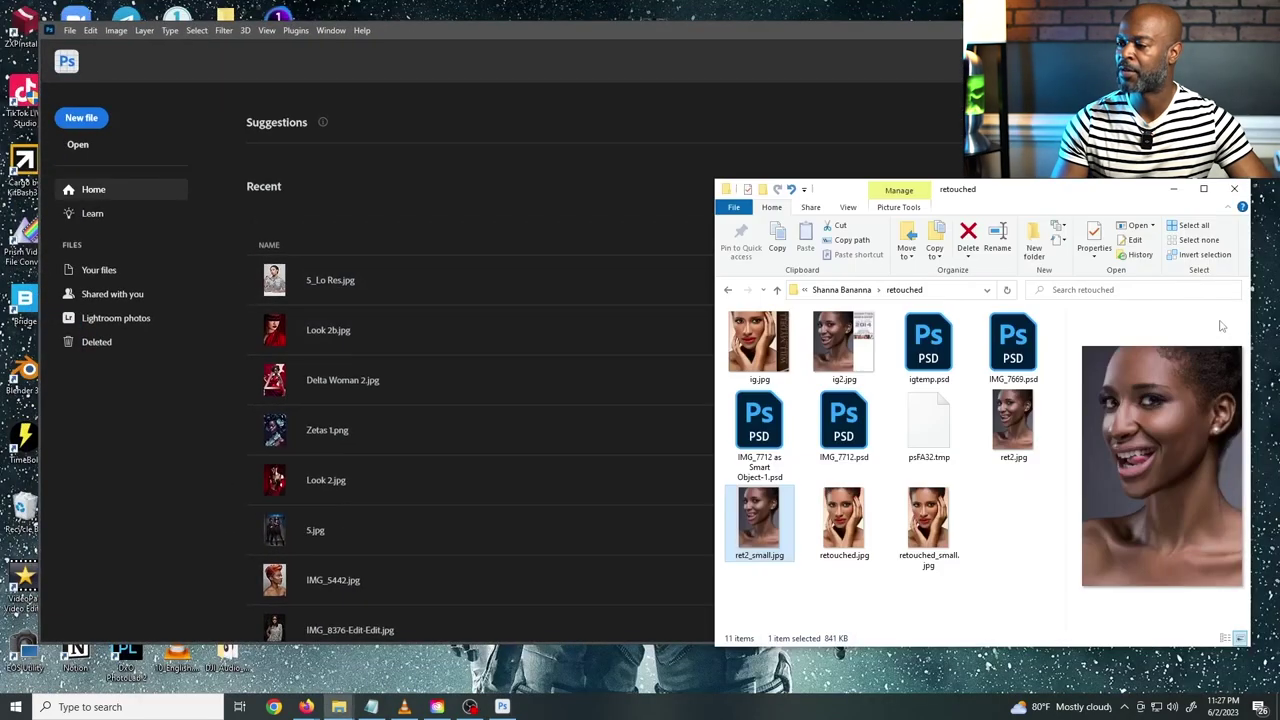
left_click_drag(763, 535, 645, 300)
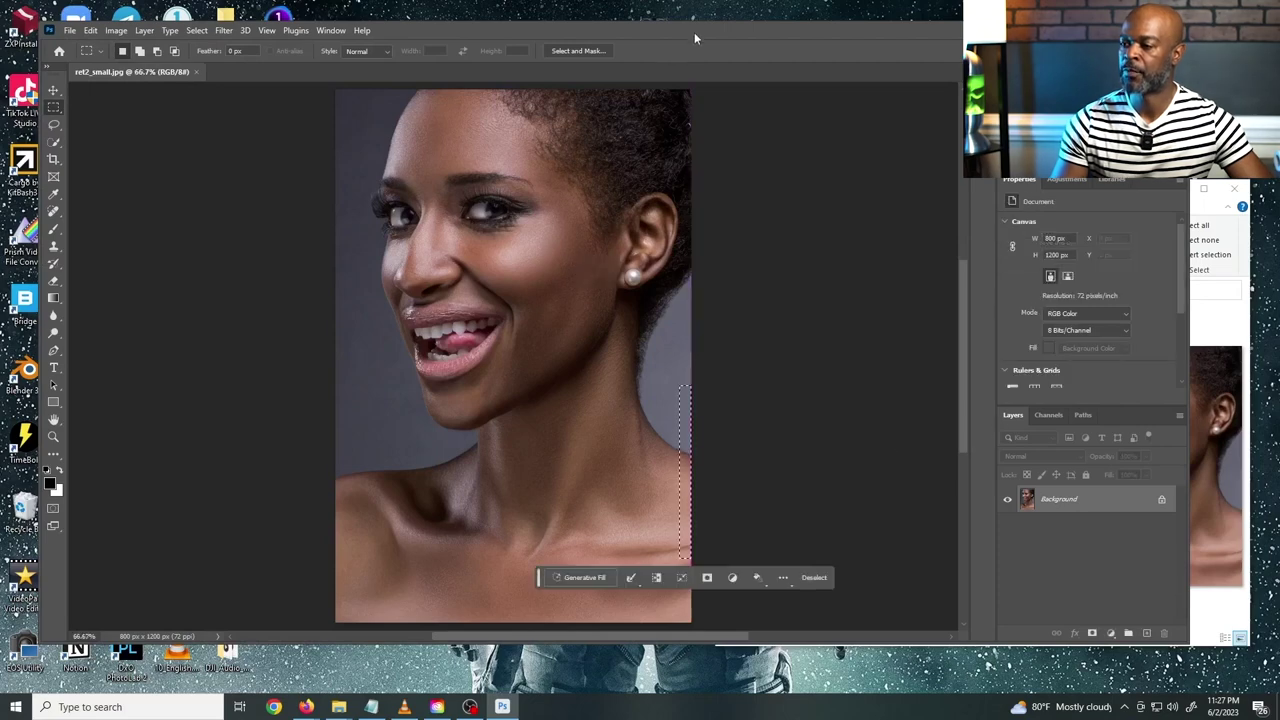
double_click(696, 29)
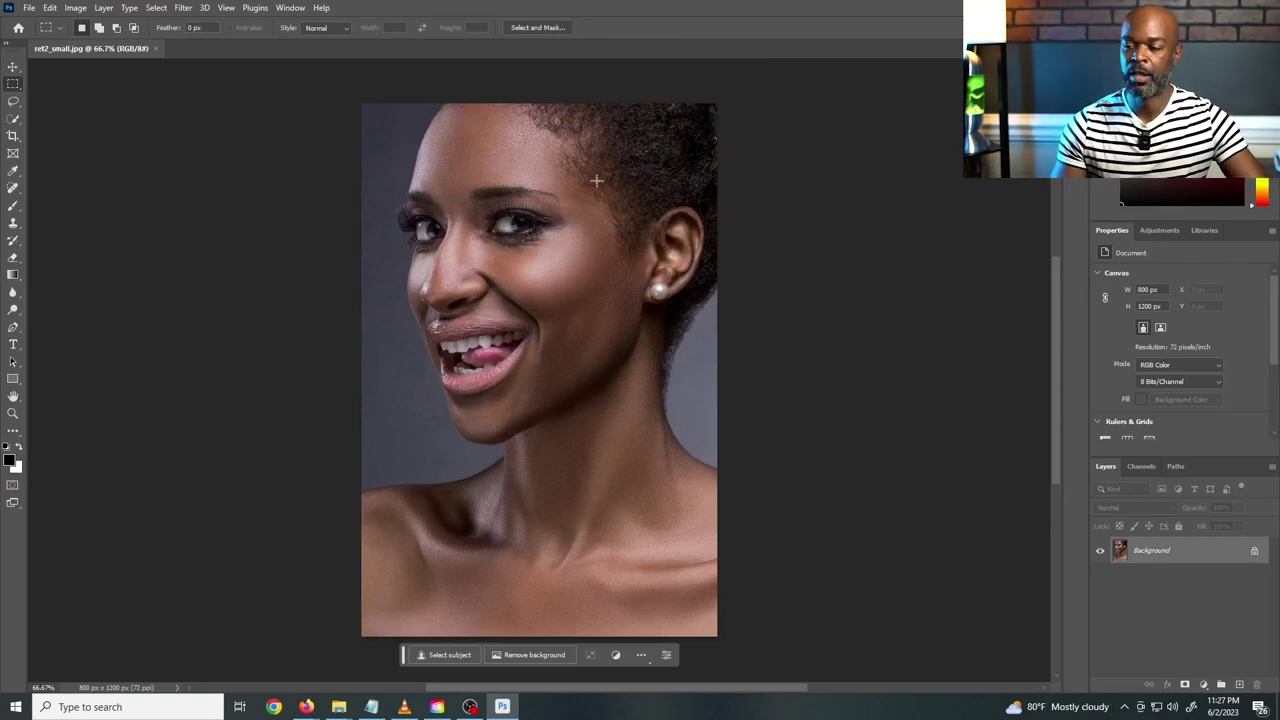
Step: Extend the canvas above and to the right of the close-up portrait with the Crop tool to 1303 x 1462 px
key("c")
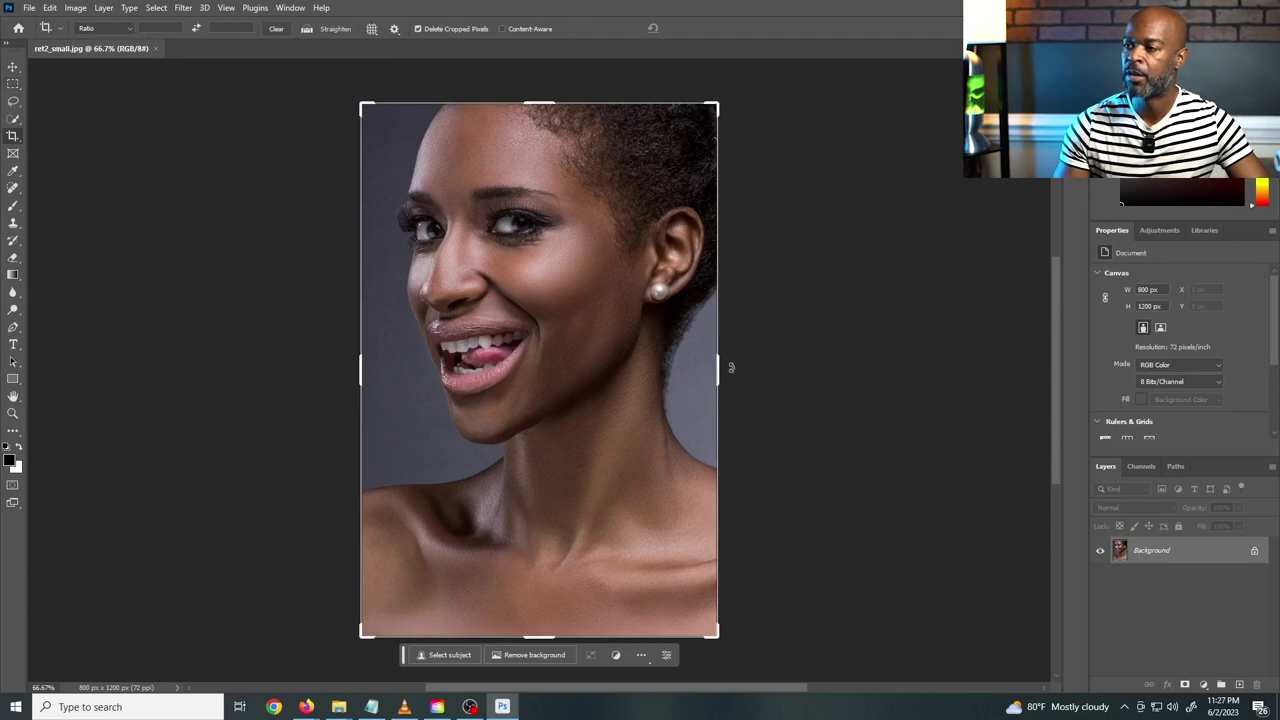
left_click_drag(541, 102, 543, 42)
left_click_drag(718, 383, 830, 398)
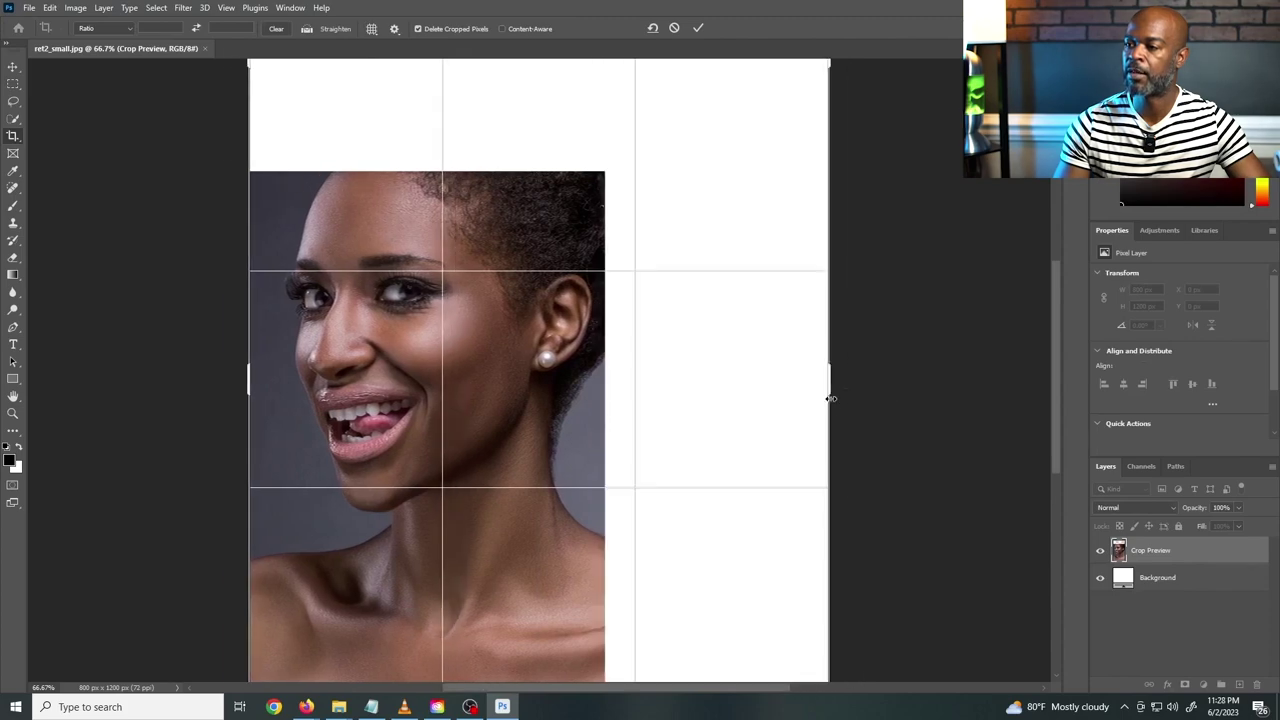
left_click(697, 30)
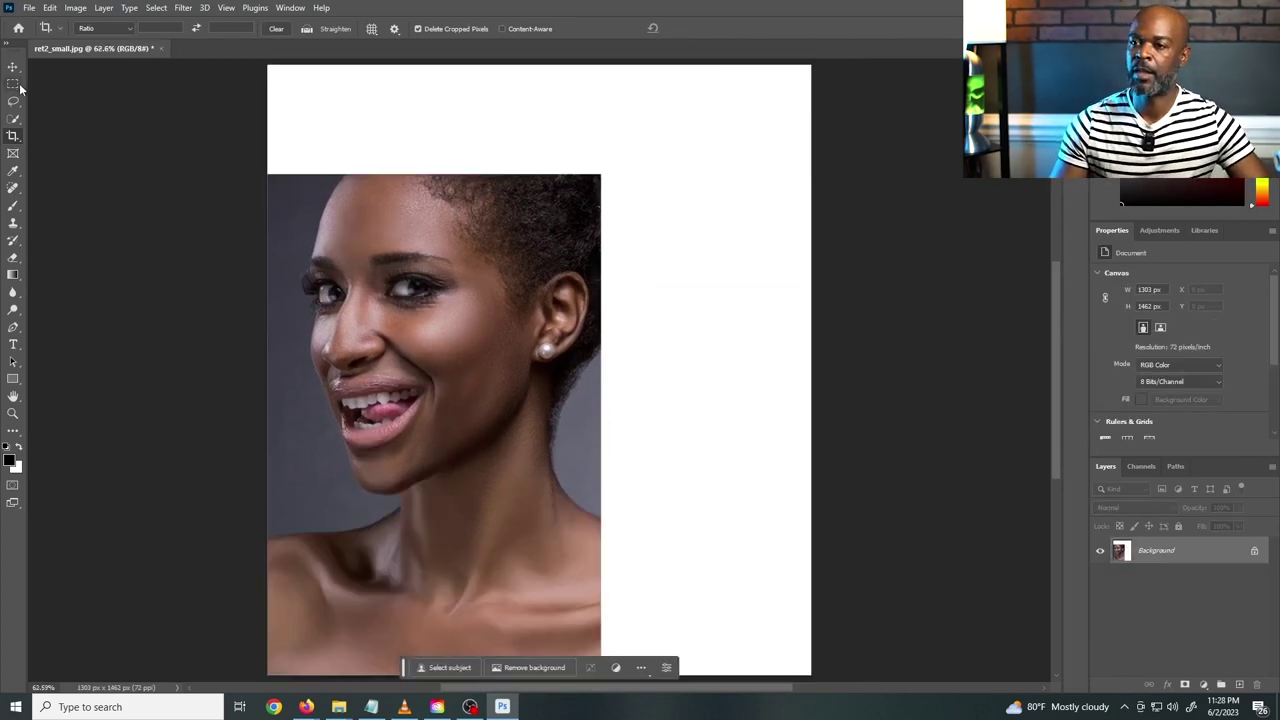
Step: Select the L-shaped blank white area around the close-up portrait with the Magic Wand tool
left_click_drag(13, 119, 70, 132)
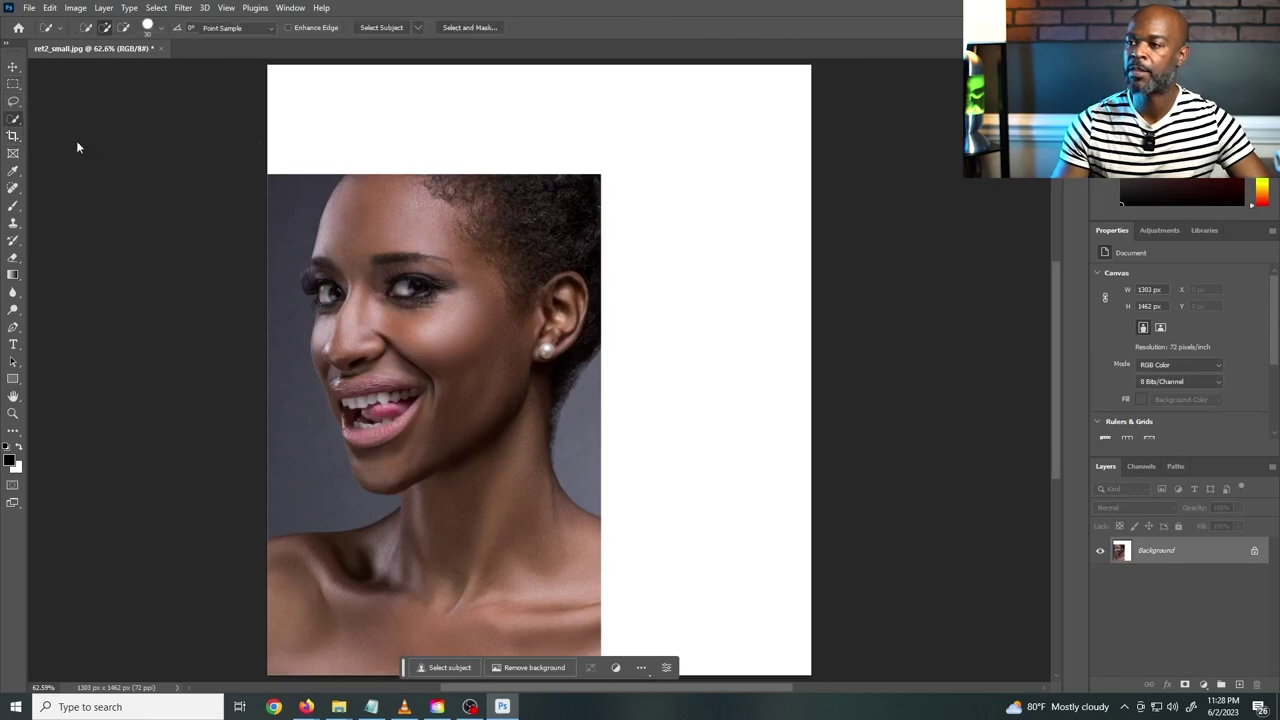
left_click(438, 147)
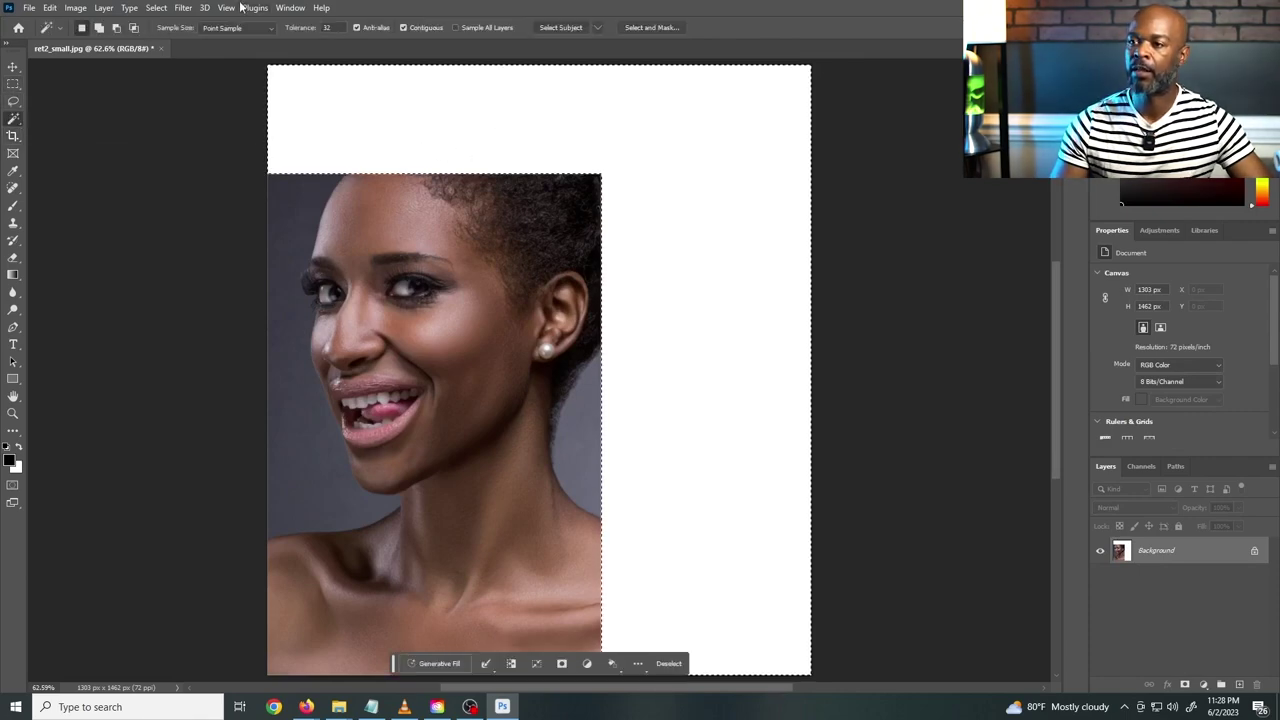
Step: Expand the selection twice so it overlaps the edges of the close-up portrait
left_click(183, 7)
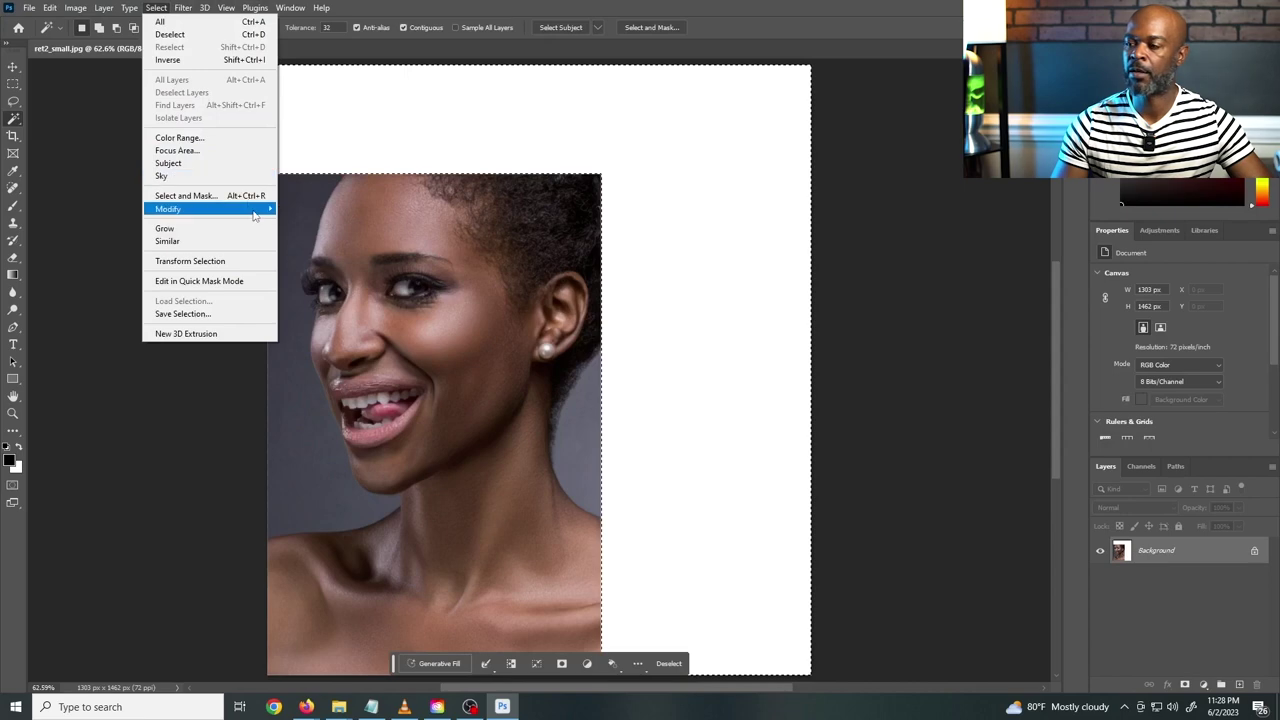
mouse_move(255, 214)
left_click(304, 234)
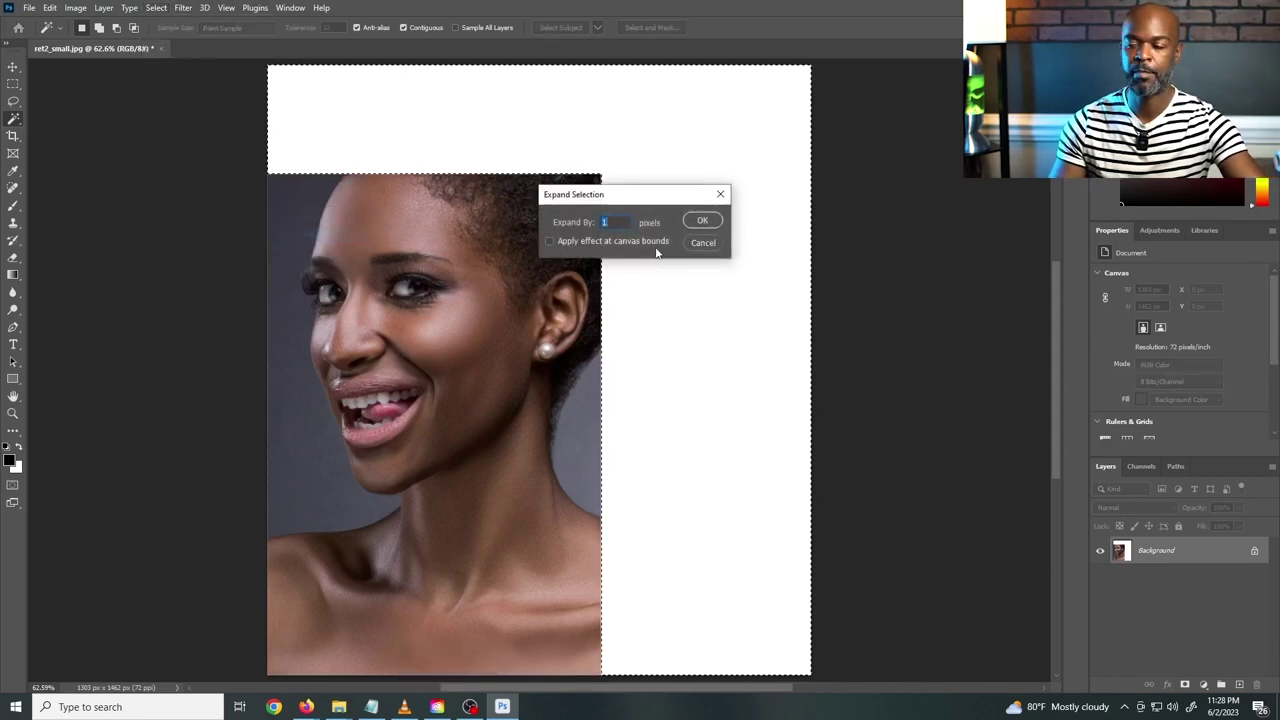
key("Return")
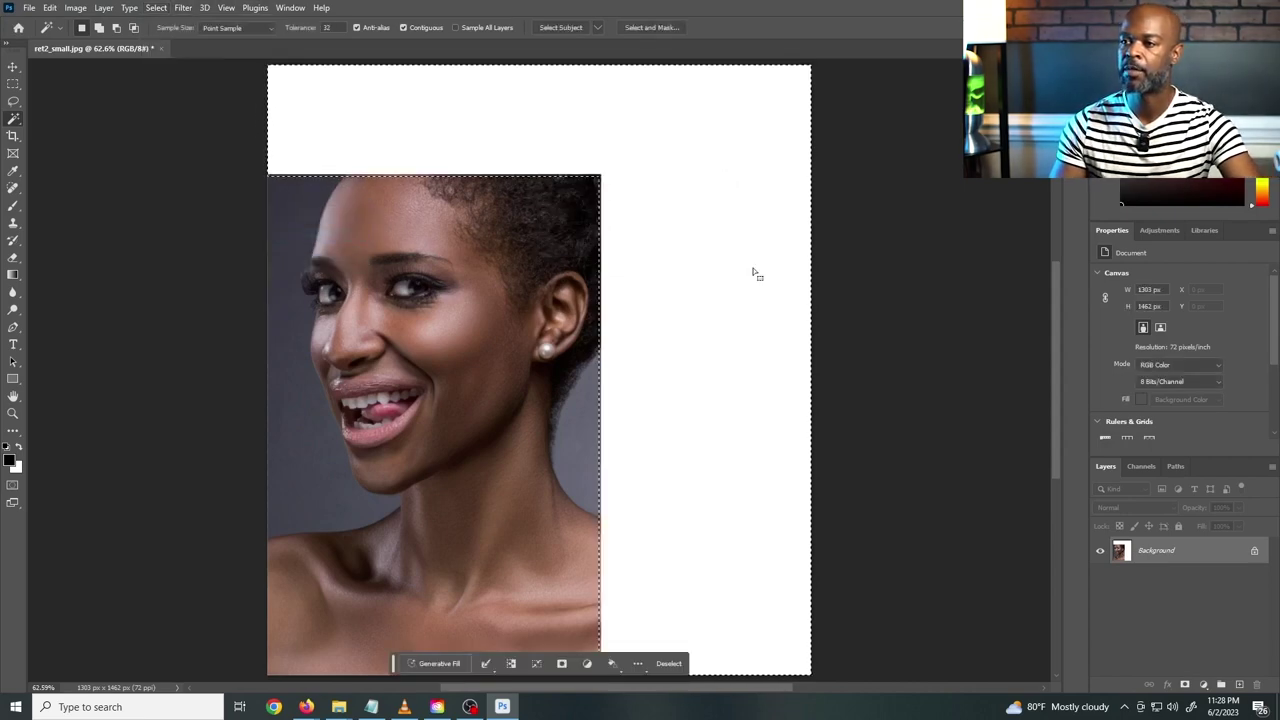
left_click(166, 8)
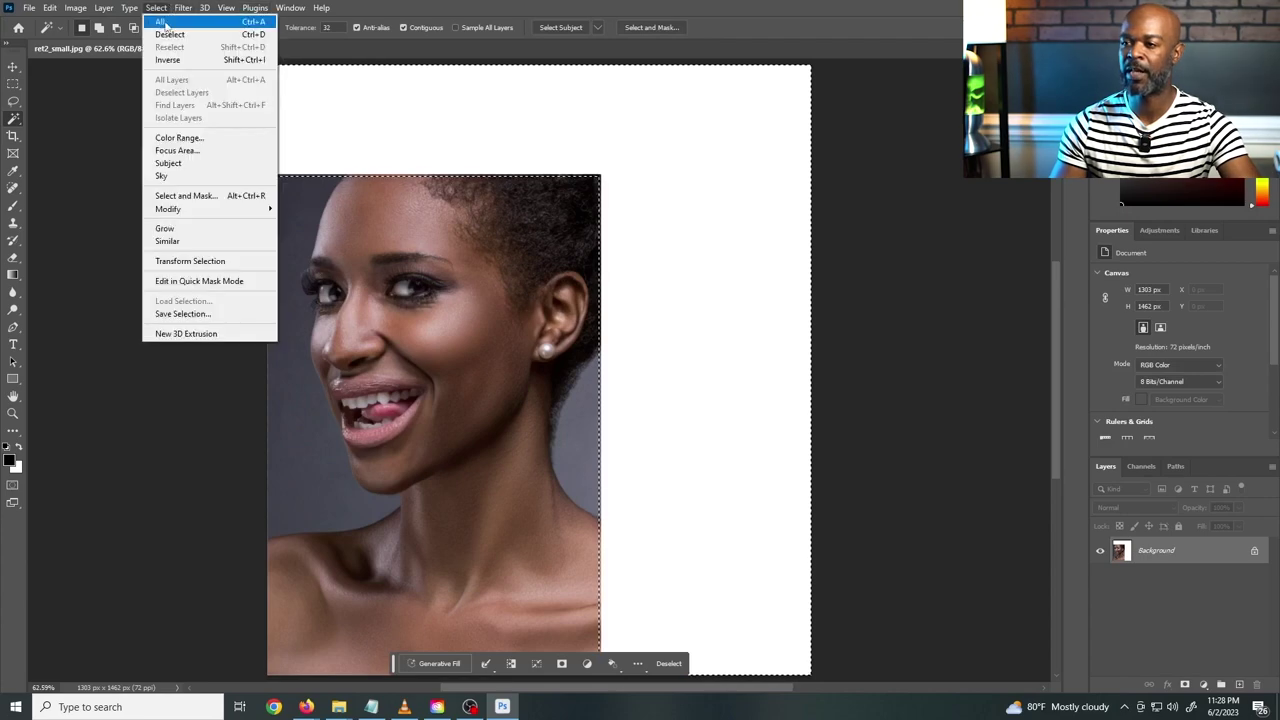
mouse_move(240, 209)
left_click(302, 234)
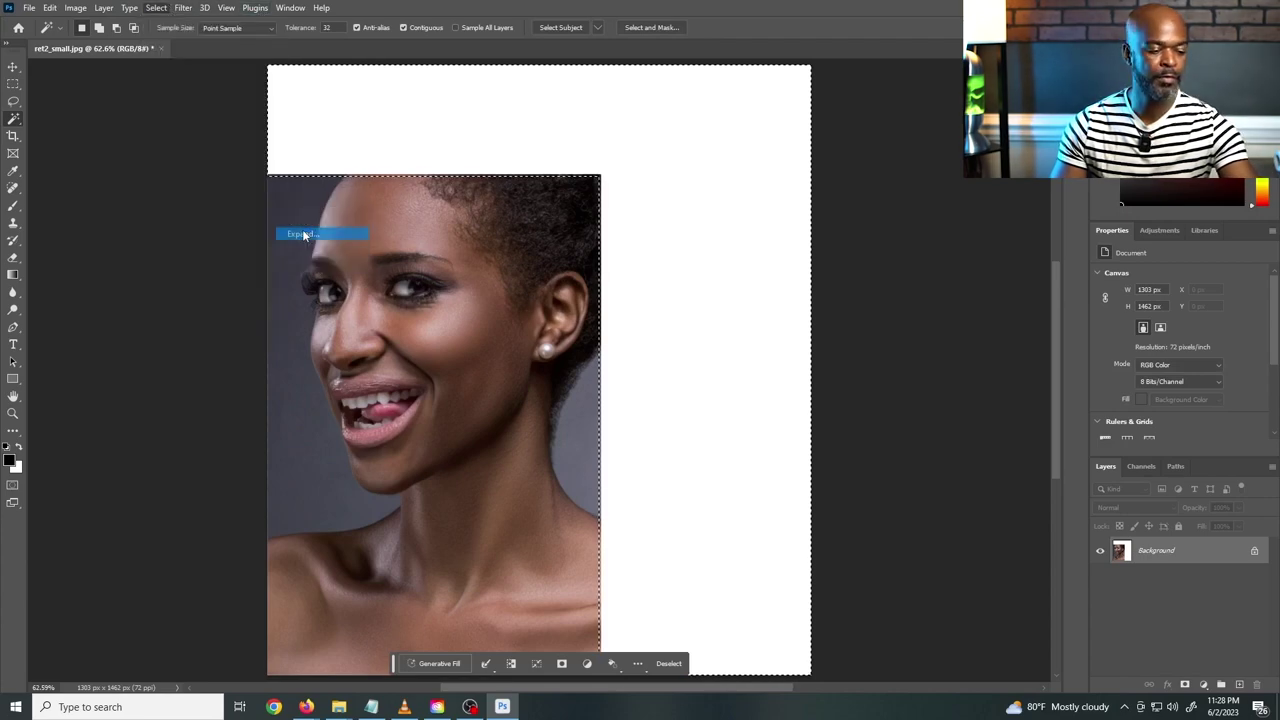
key("Return")
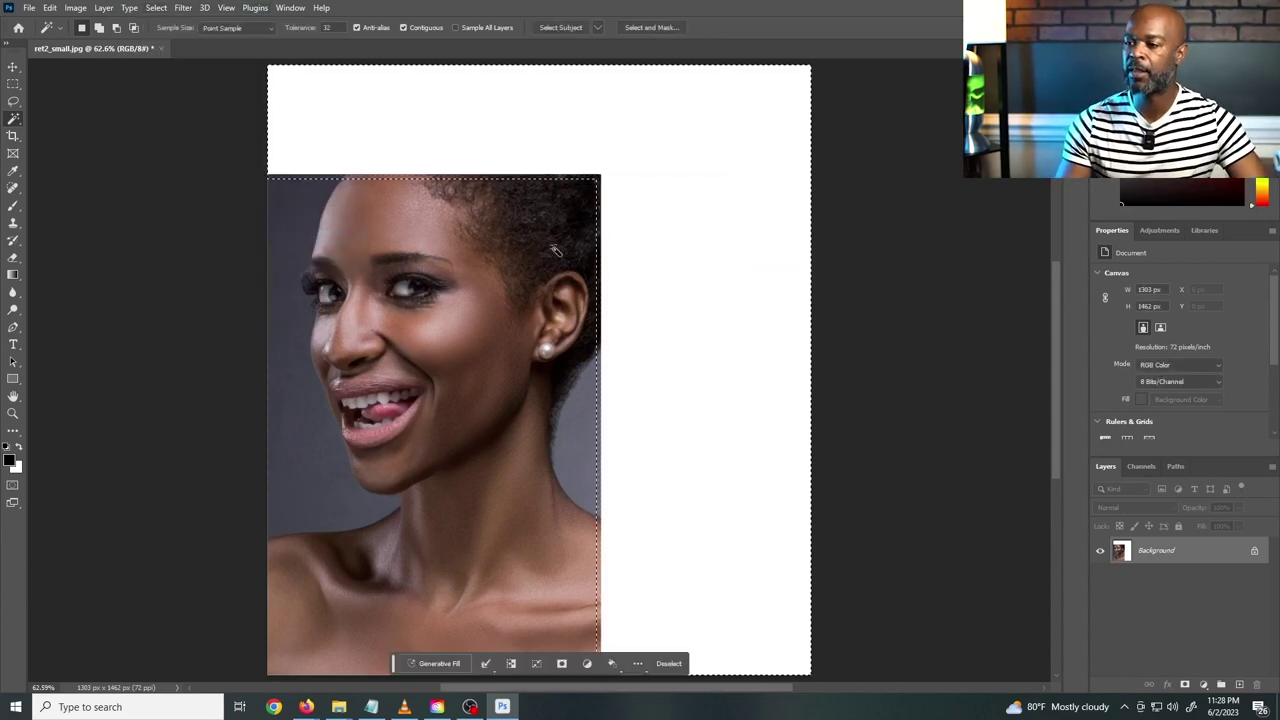
Step: Run Generative Fill on the selection with a blank prompt and move the contextual task bar away from the subject's chest
left_click(439, 663)
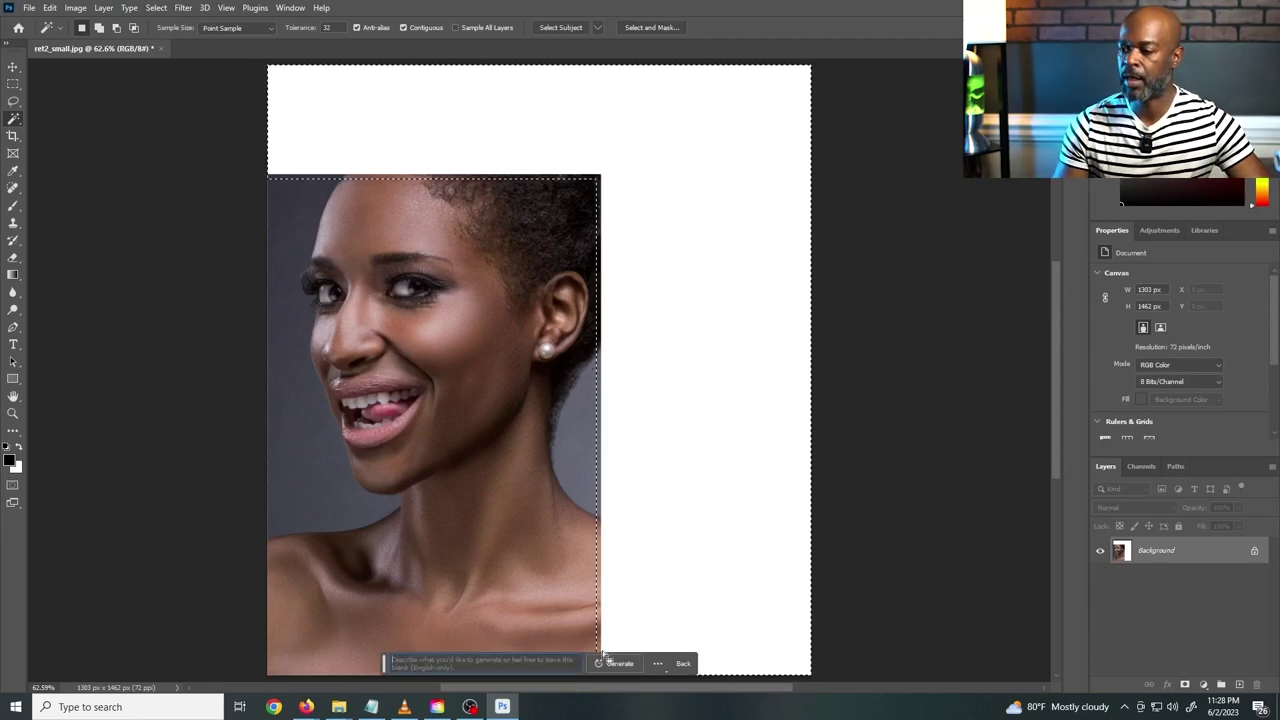
left_click(612, 663)
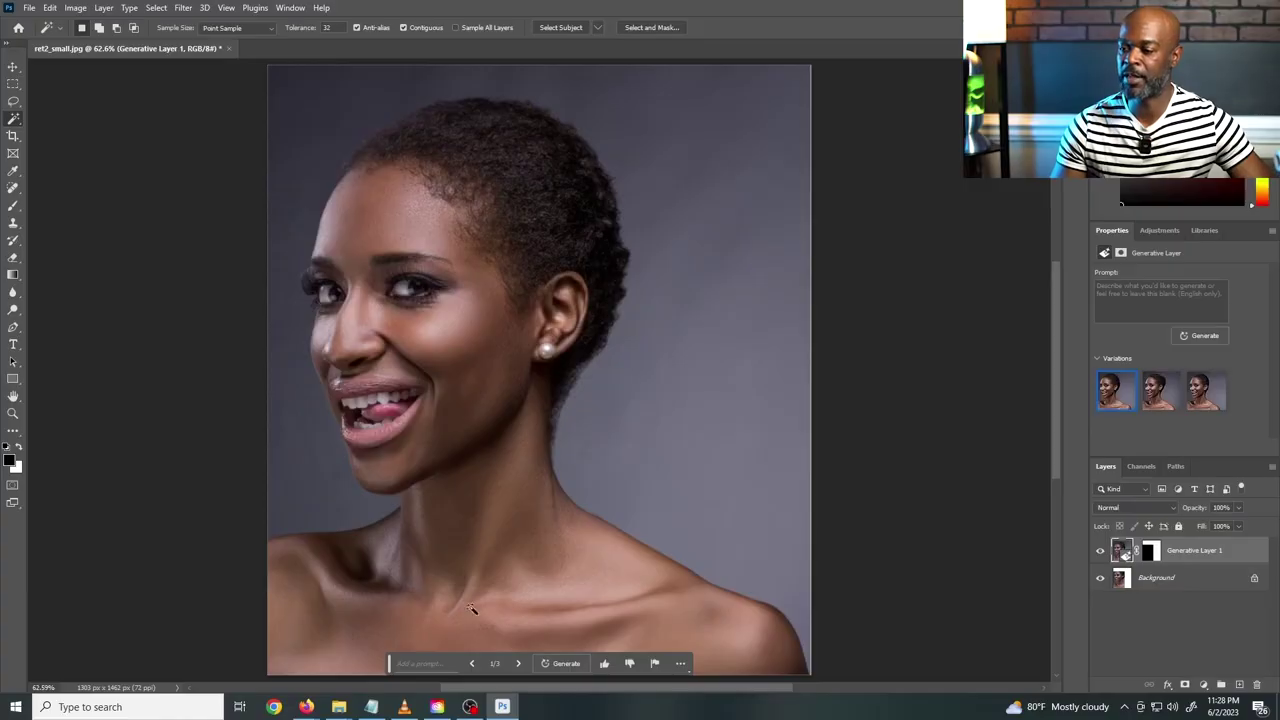
left_click_drag(390, 663, 720, 243)
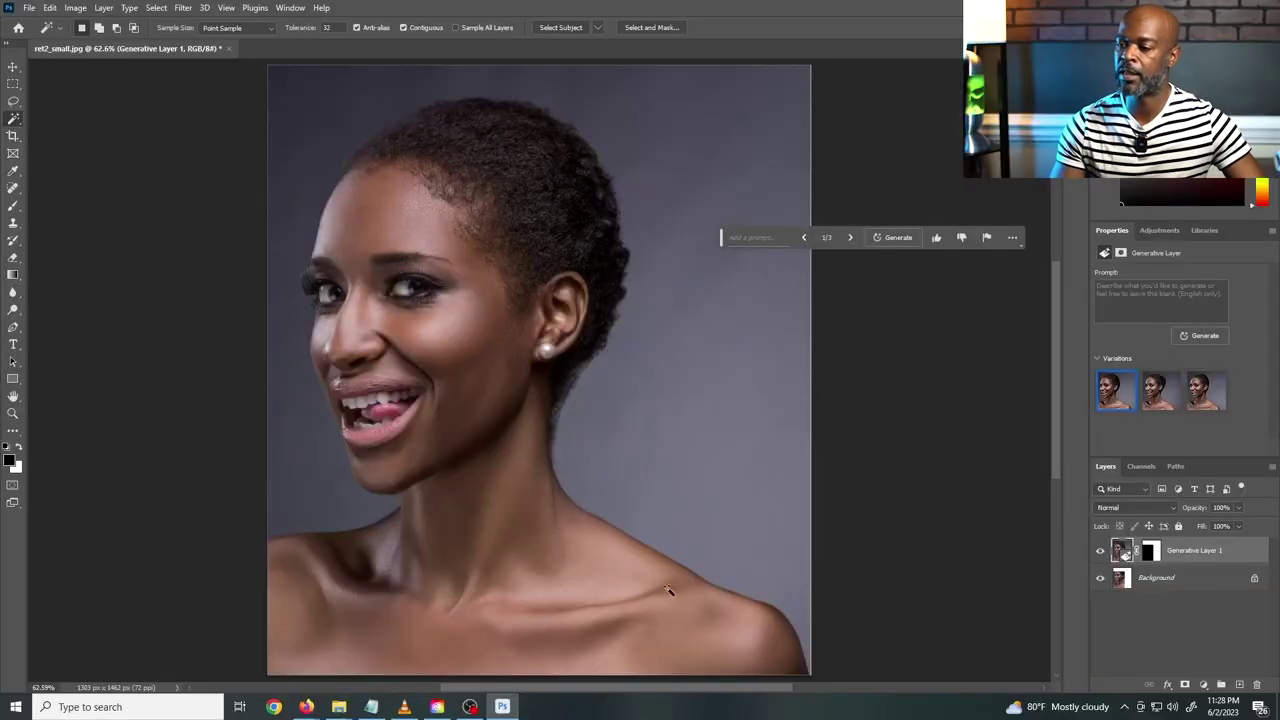
Step: Inspect the generated shoulder up close, compare the variations of the extended portrait and apply the second one
scroll(751, 634, "up", 3)
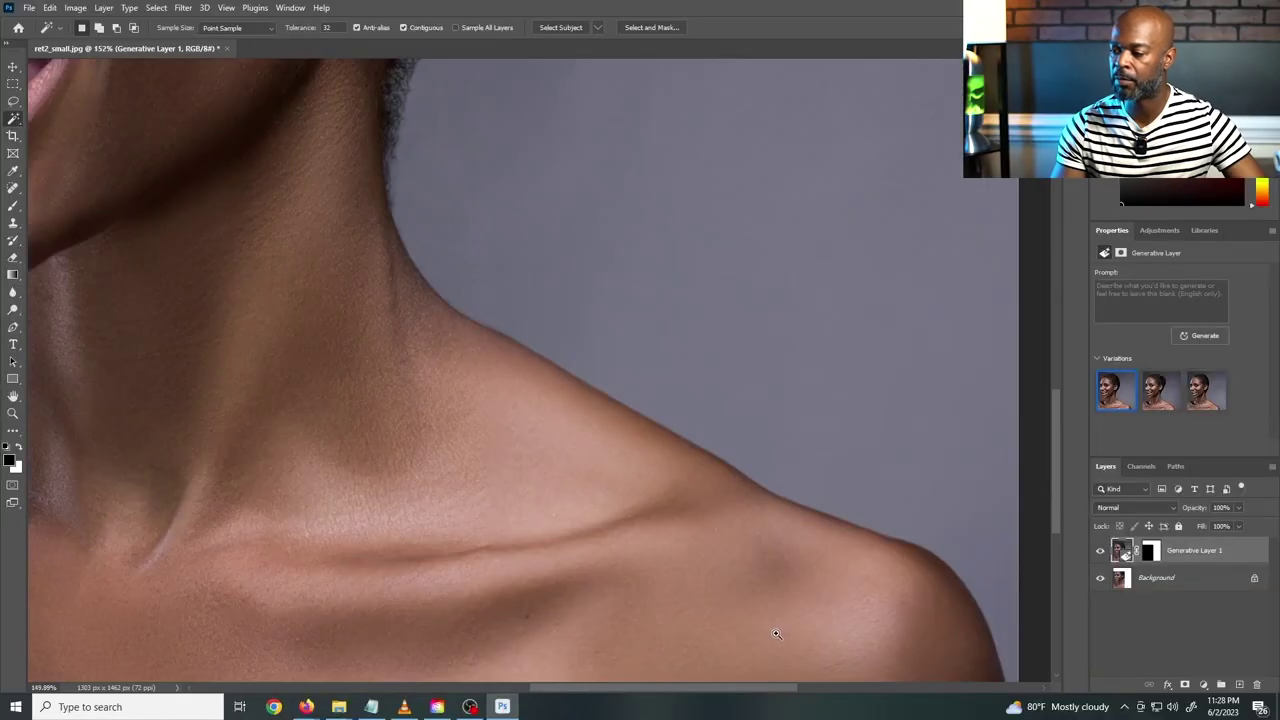
scroll(771, 632, "down", 5)
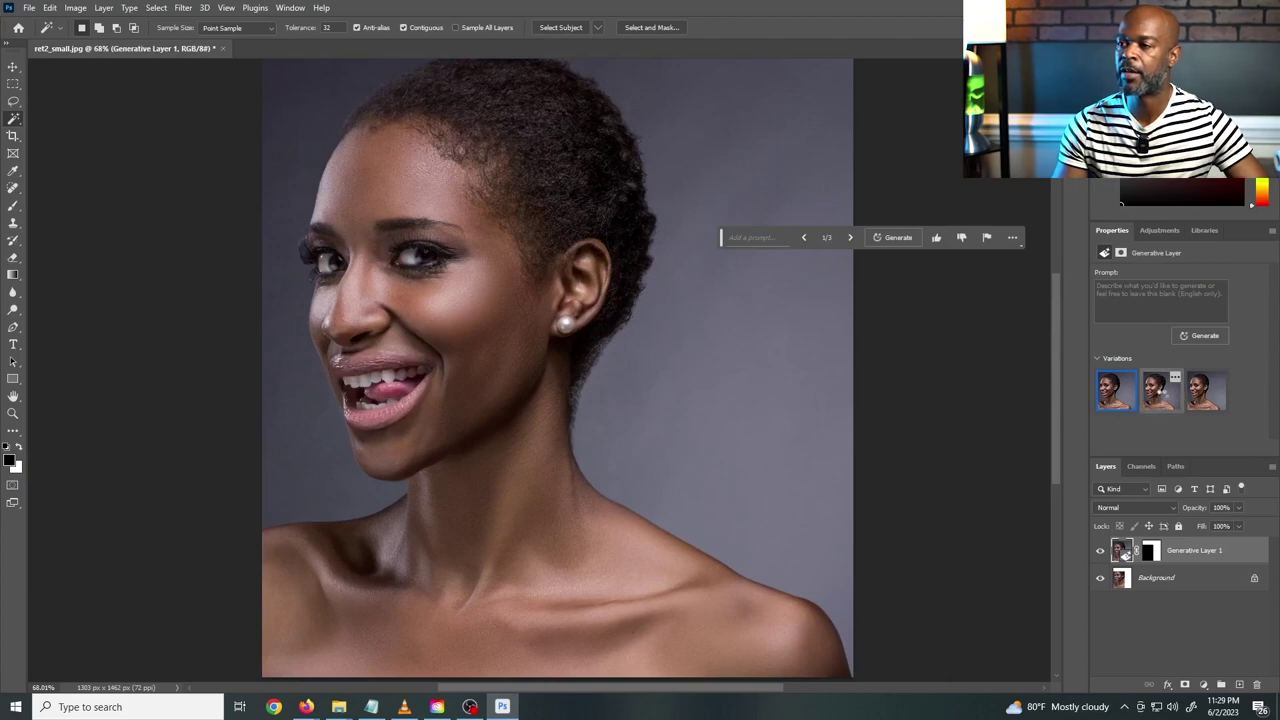
left_click(1146, 405)
left_click(1196, 405)
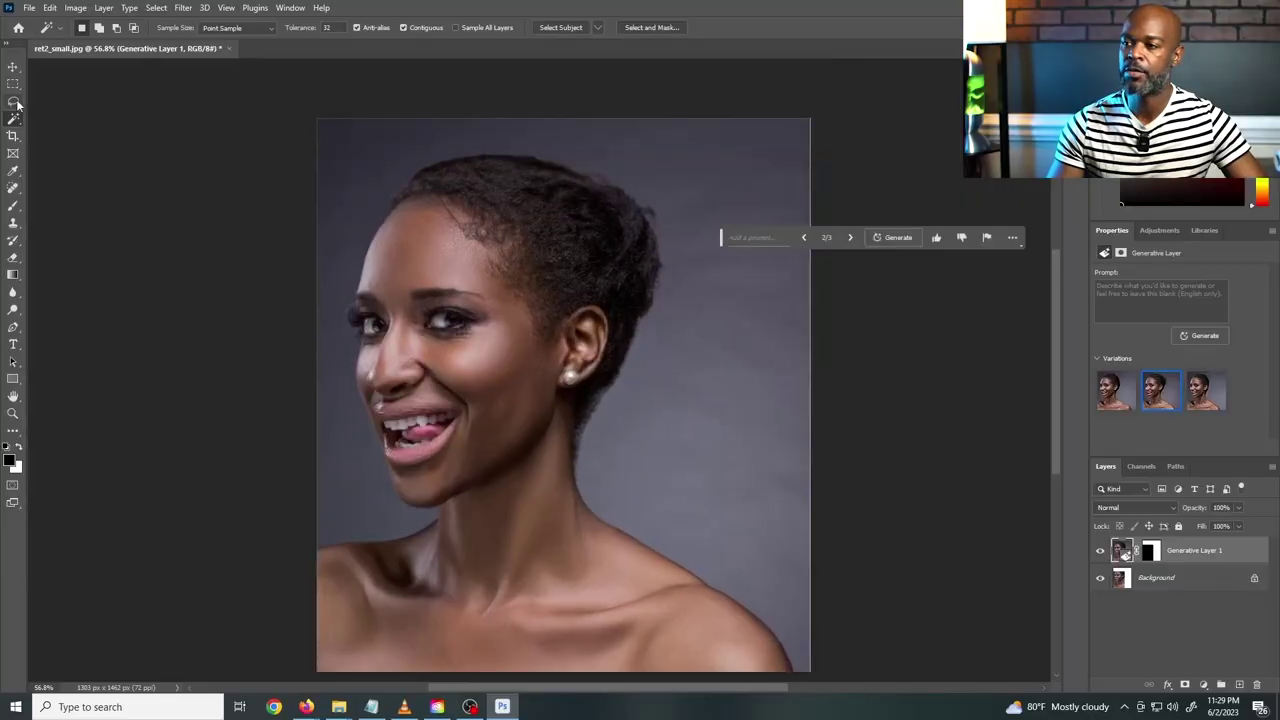
Step: Outline a narrow band around the outer edge of the hair, from the forehead to the nape, with the Lasso tool
left_click(14, 101)
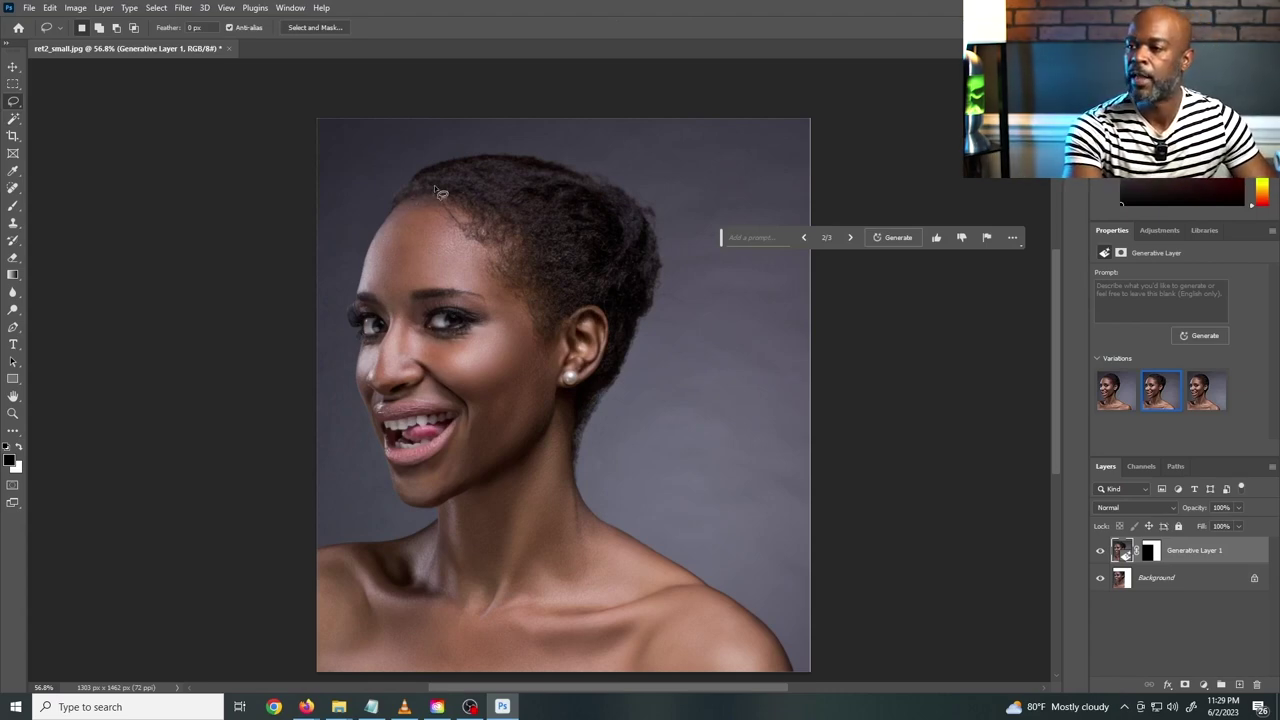
mouse_move(403, 197)
left_mouse_down()
mouse_move(576, 218)
mouse_move(609, 252)
left_mouse_up()
left_click_drag(621, 322, 400, 197)
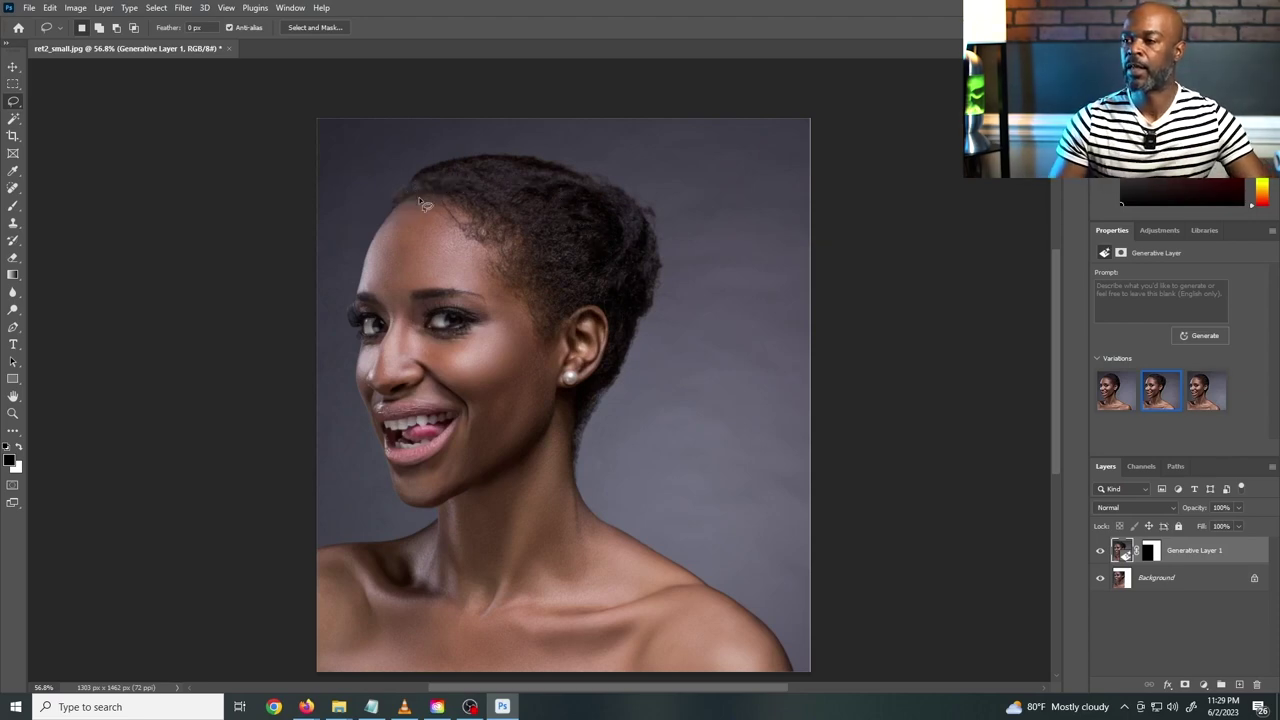
Step: Run Generative Fill on the hair band with the prompt "fill in volumpuious hair"
left_click(432, 500)
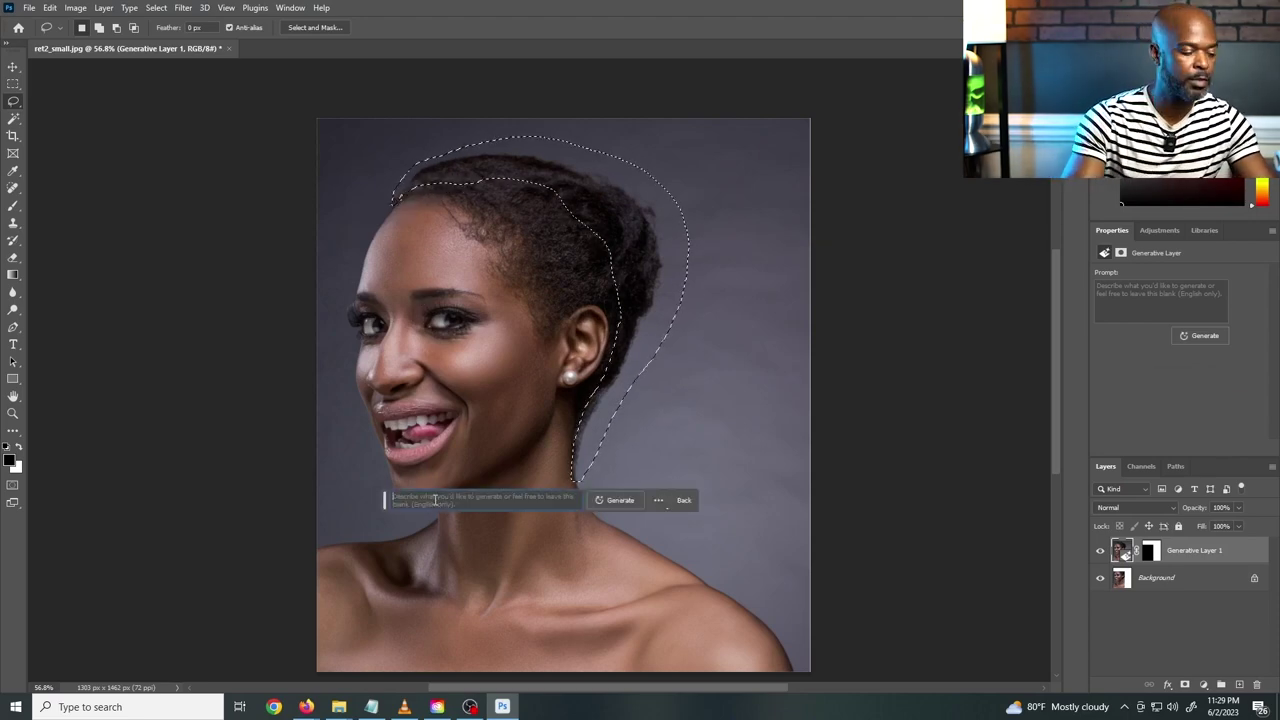
type("fill in")
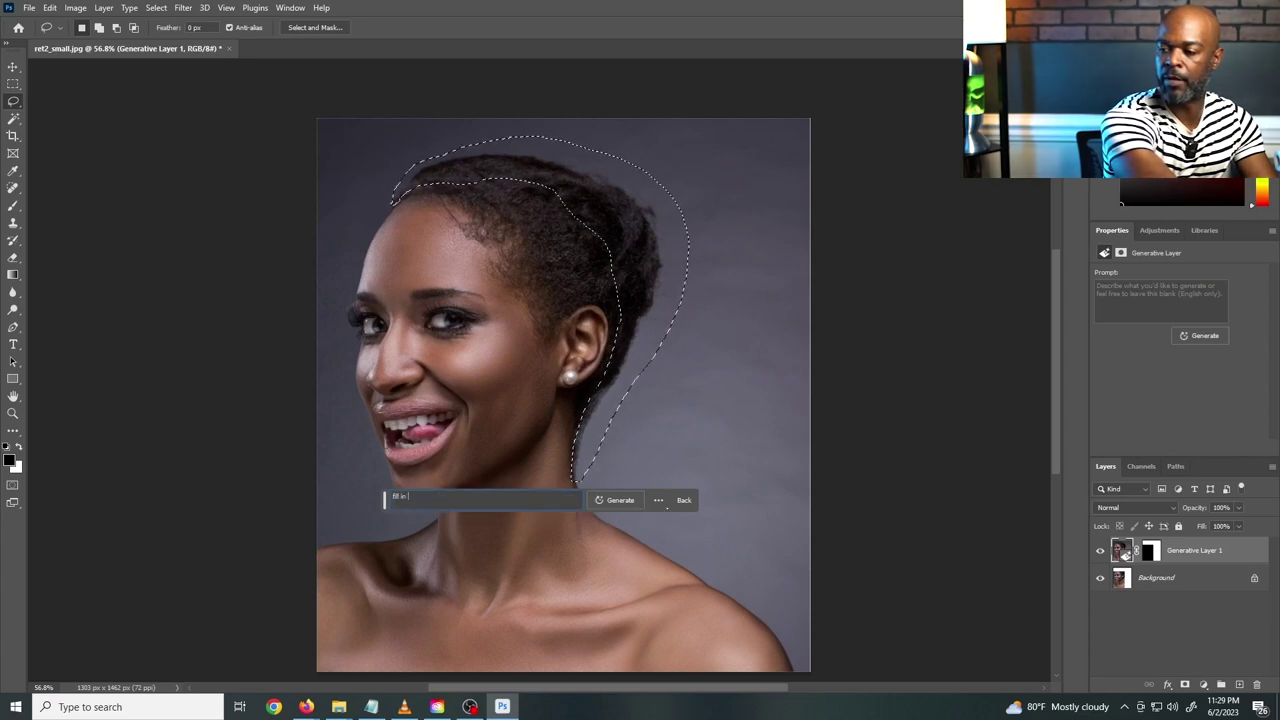
type(" volum")
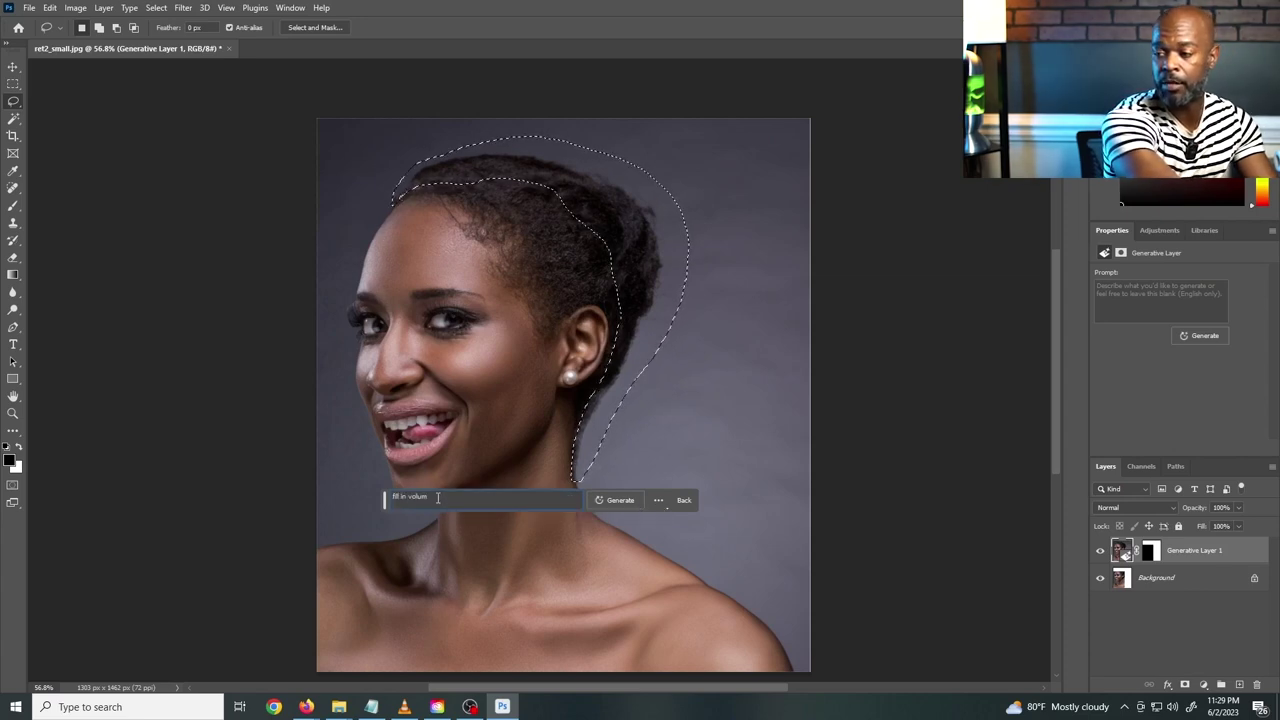
type("ptuous hair")
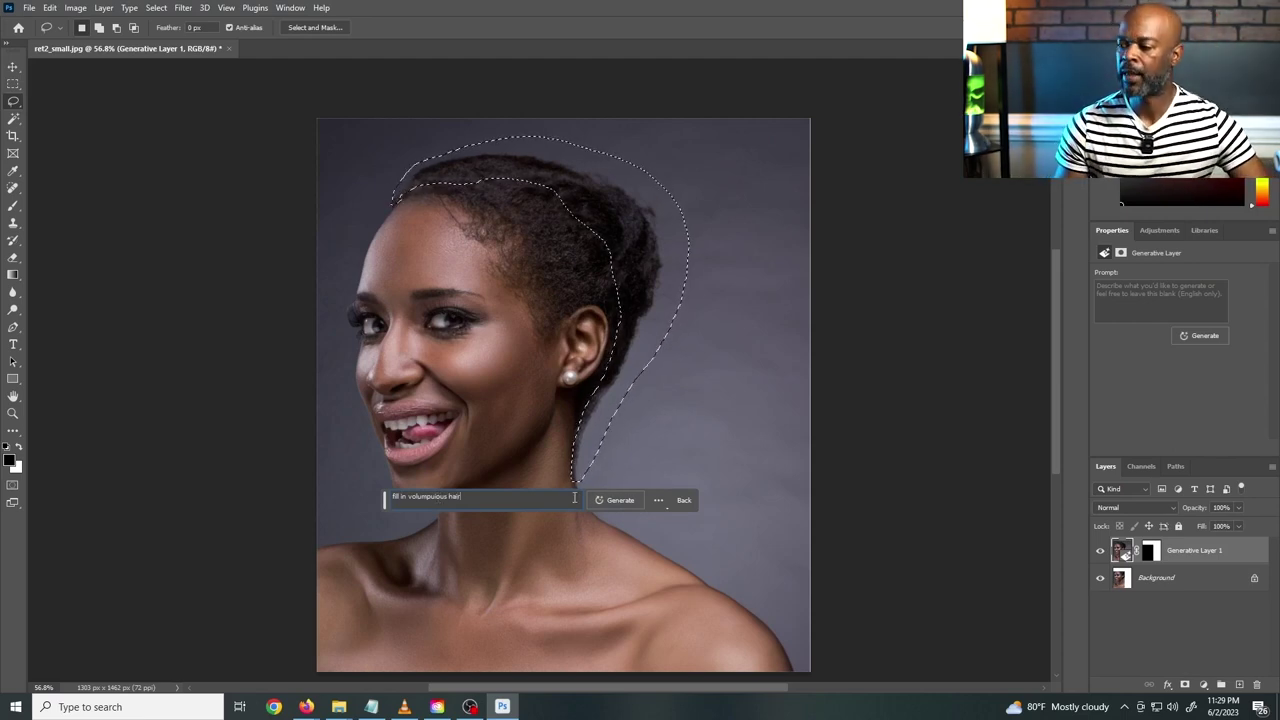
left_click(610, 502)
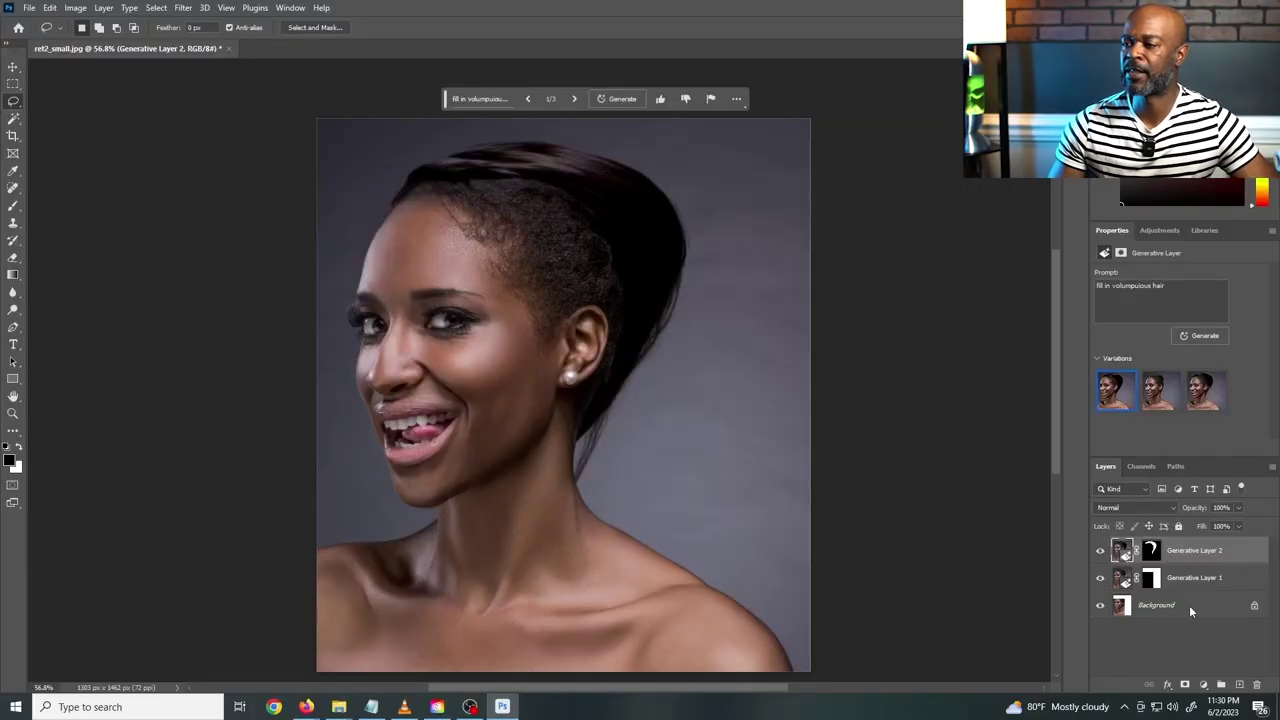
Step: Compare the second and third variations of the generated hair and delete that generative layer
left_click(1161, 398)
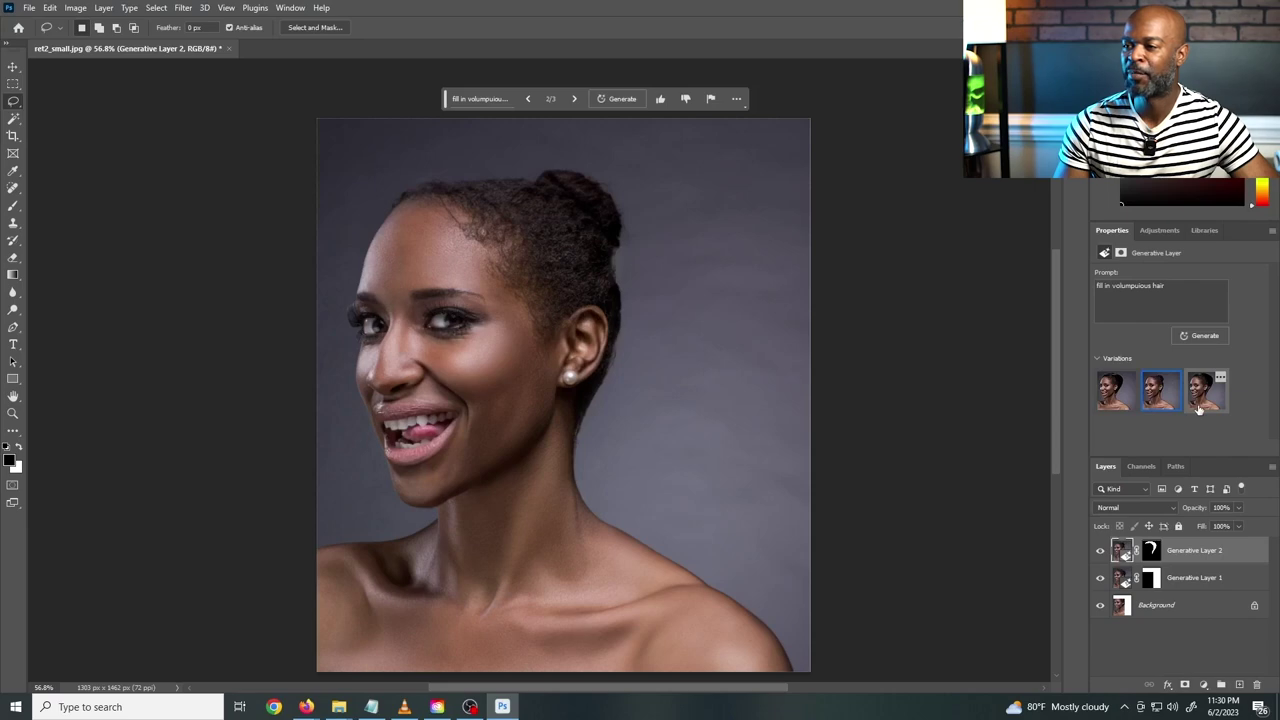
left_click(1199, 405)
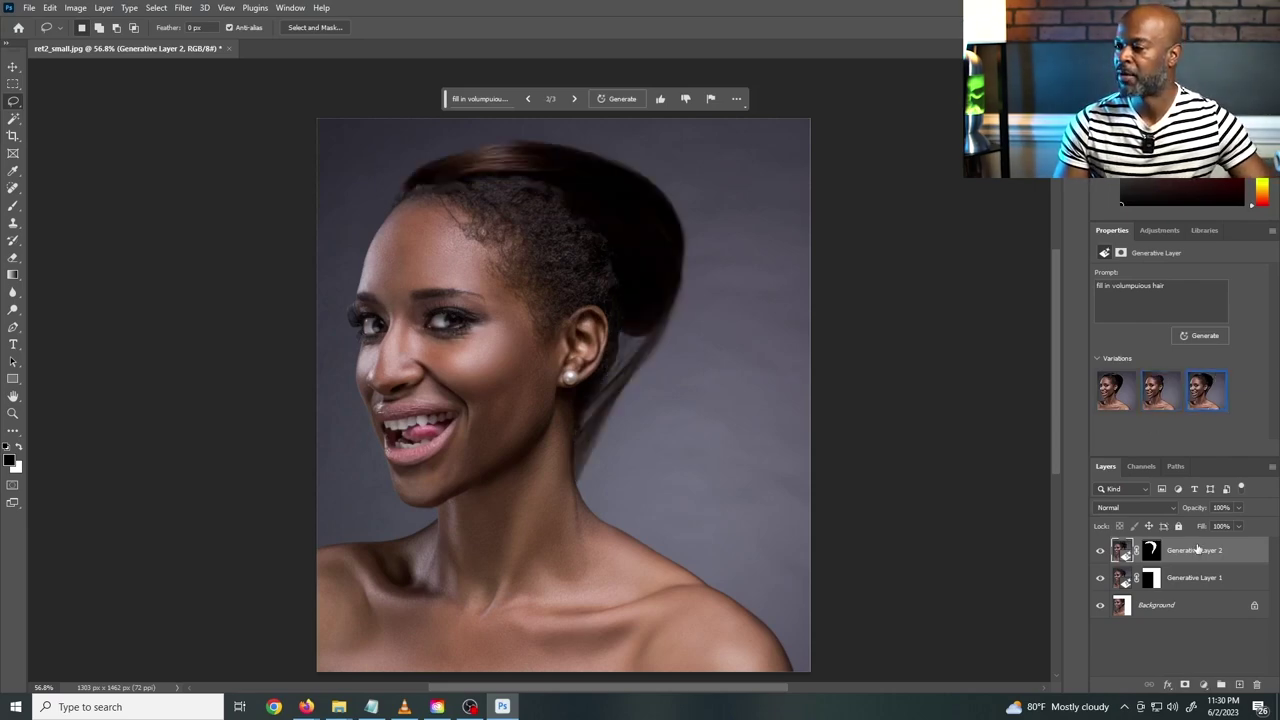
key("ctrl+z")
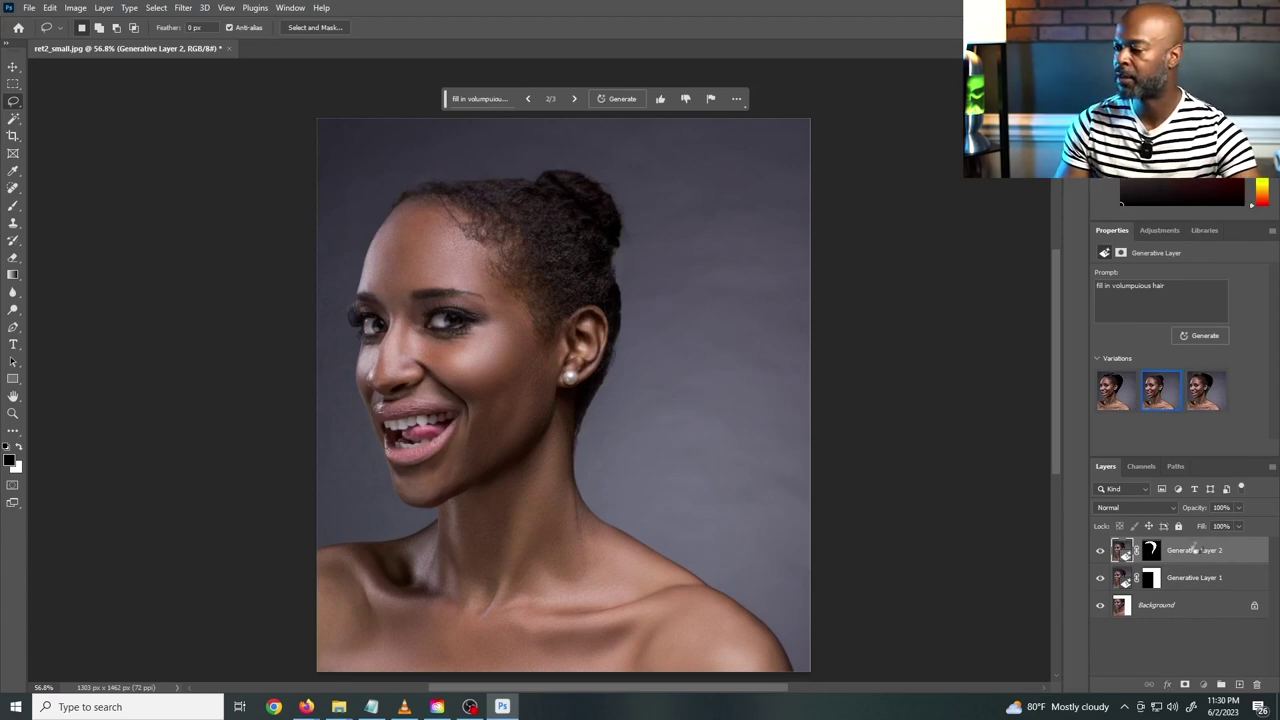
key("Delete")
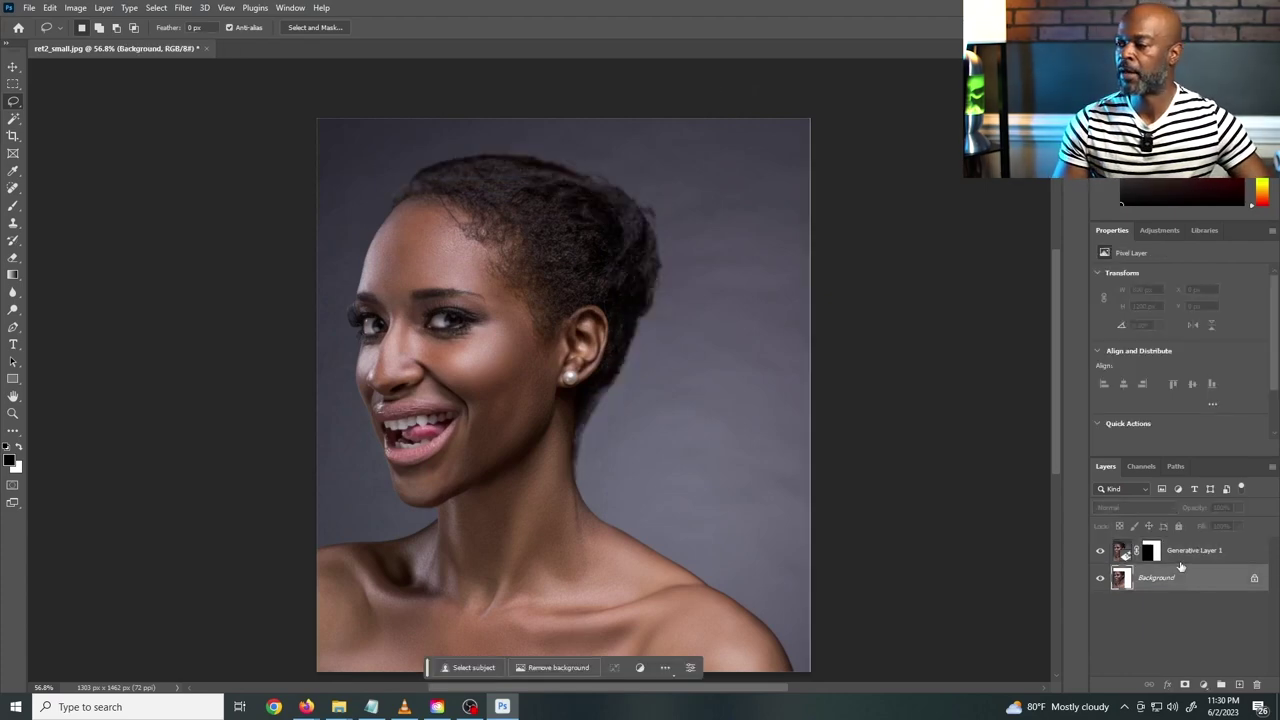
Step: Stamp the visible layers into a new layer and lasso a larger area around the hair that reaches the canvas edges
left_click(1187, 551)
key("ctrl+shift+alt+e")
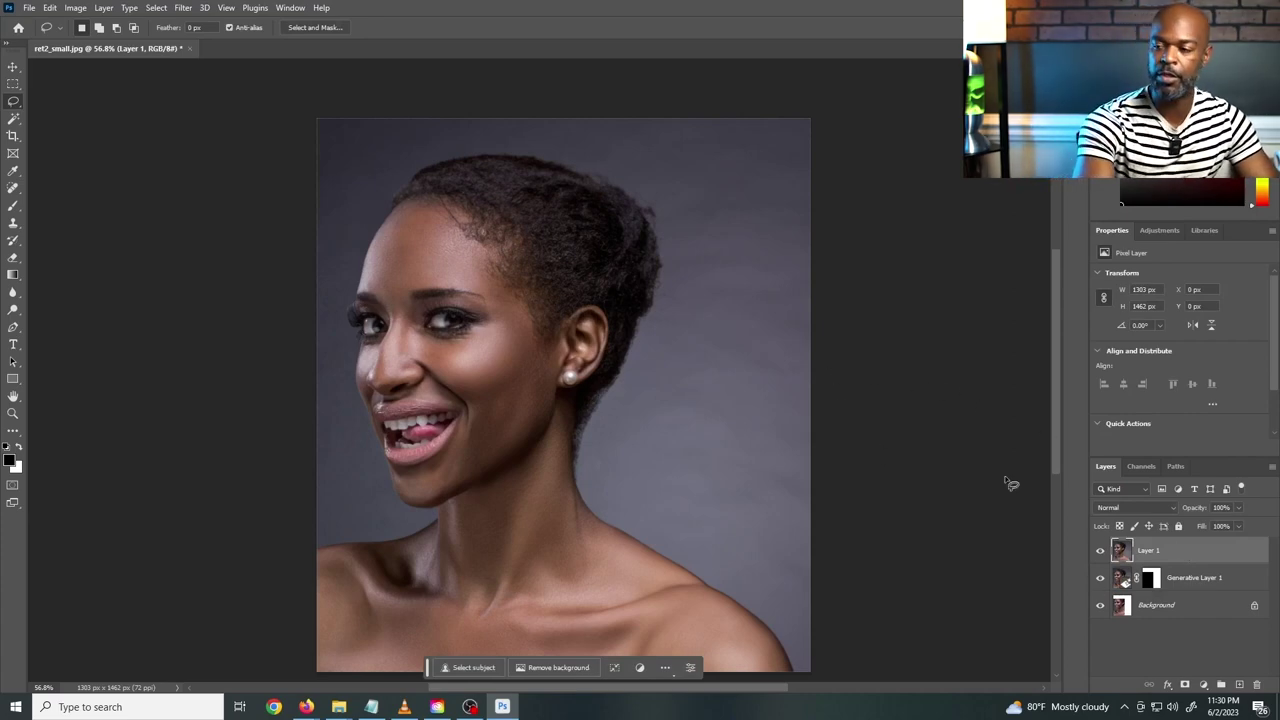
mouse_move(405, 200)
left_mouse_down()
mouse_move(427, 179)
mouse_move(572, 229)
mouse_move(598, 268)
mouse_move(609, 331)
mouse_move(577, 438)
mouse_move(582, 476)
mouse_move(791, 381)
mouse_move(864, 292)
mouse_move(842, 172)
mouse_move(774, 86)
mouse_move(553, 72)
mouse_move(438, 96)
mouse_move(403, 198)
left_mouse_up()
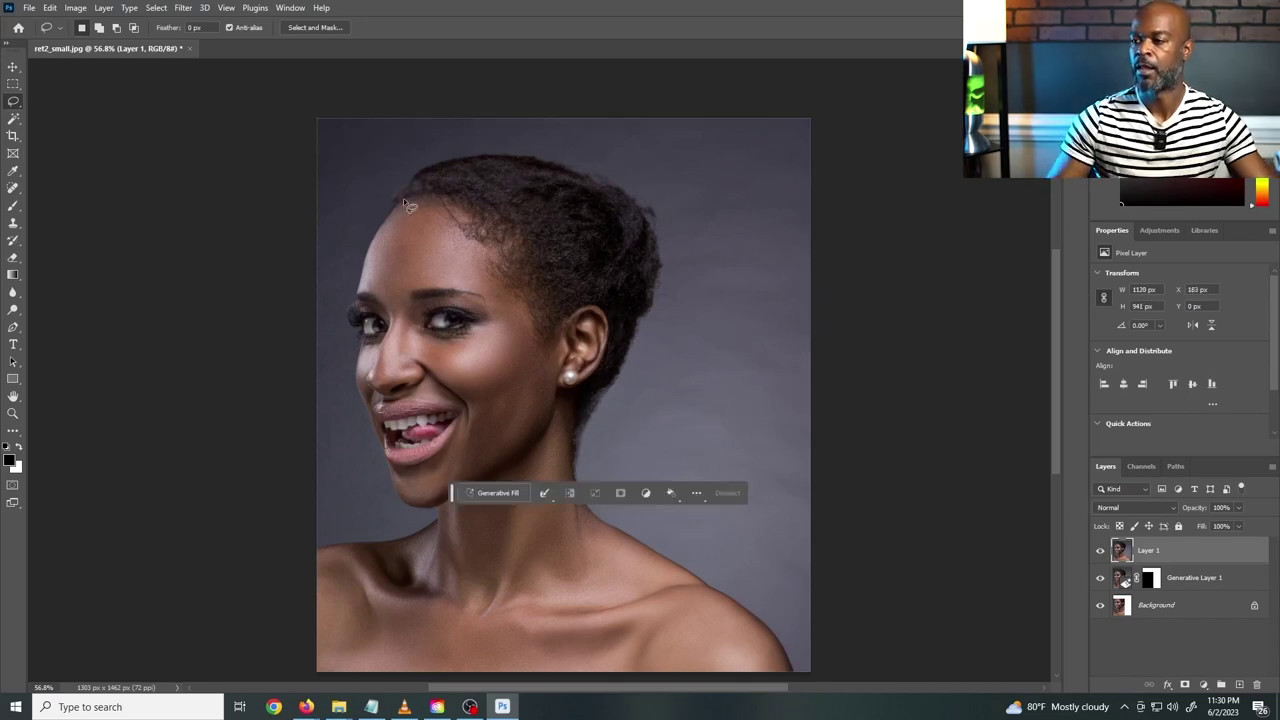
Step: Run Generative Fill on the larger hair selection with the prompt "fill in hair" and display the second and third variations
left_click(490, 492)
type("fill in hair")
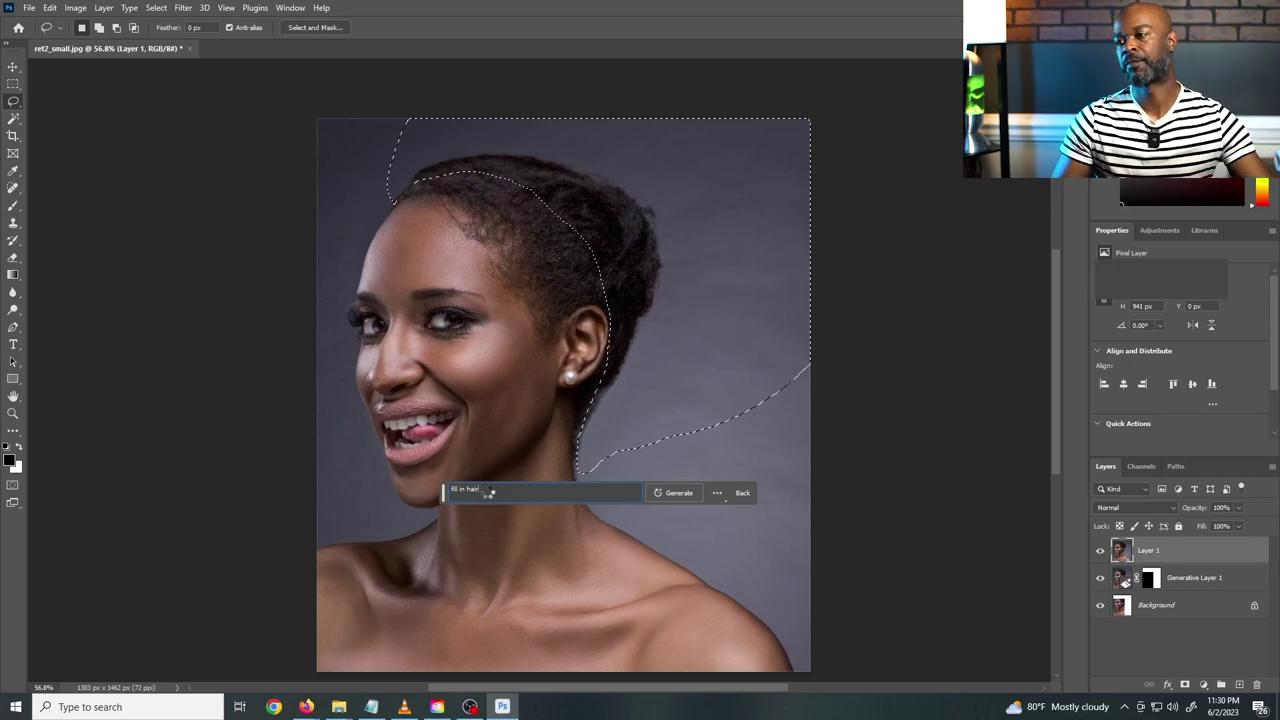
key("Return")
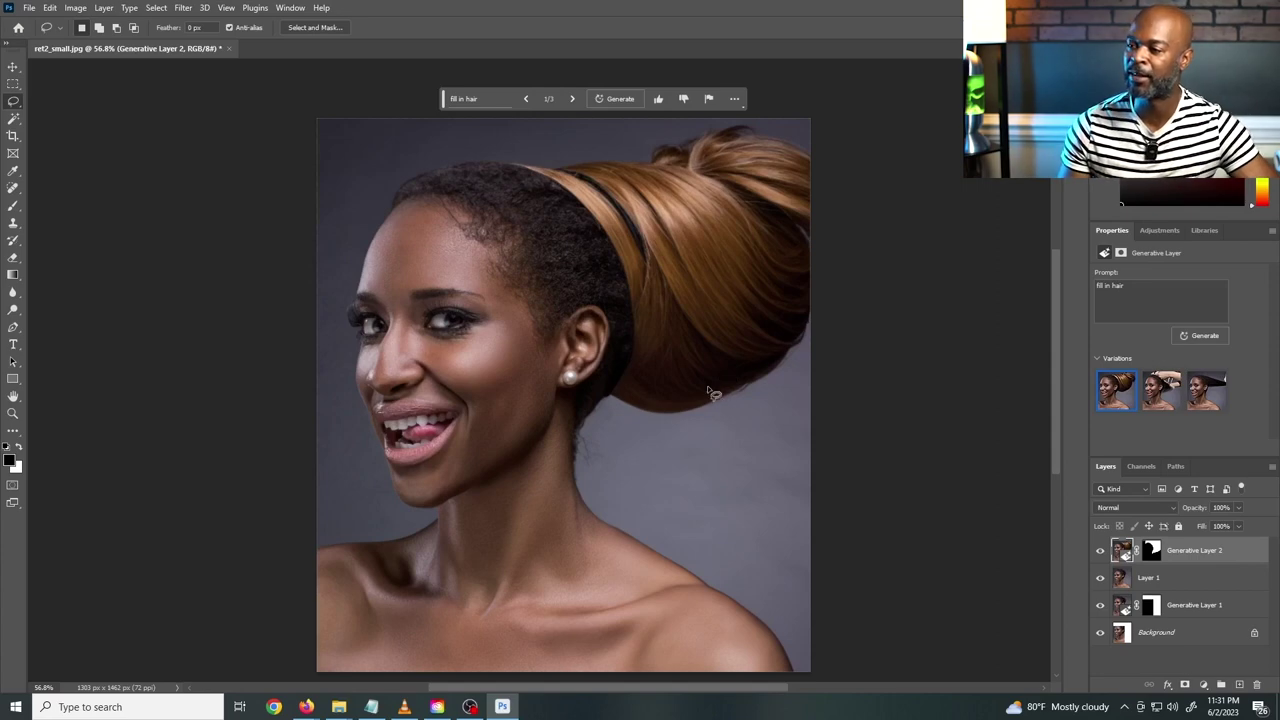
left_click(1161, 390)
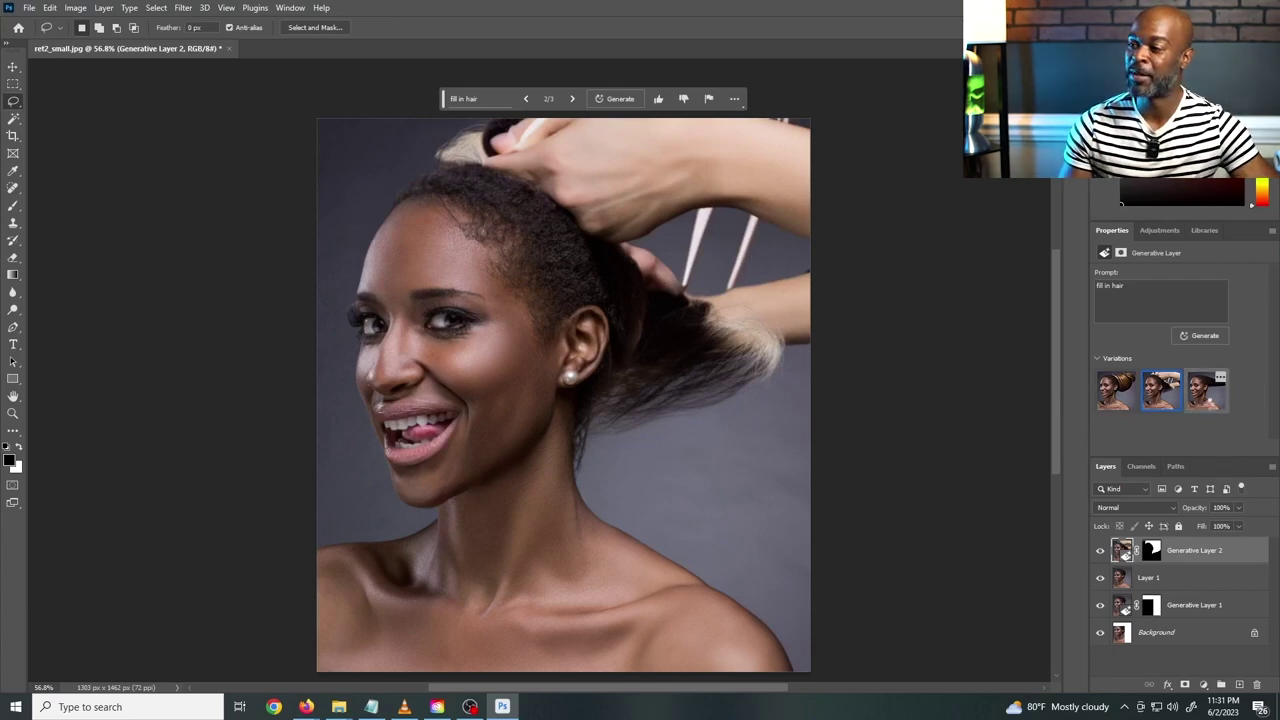
left_click(1206, 406)
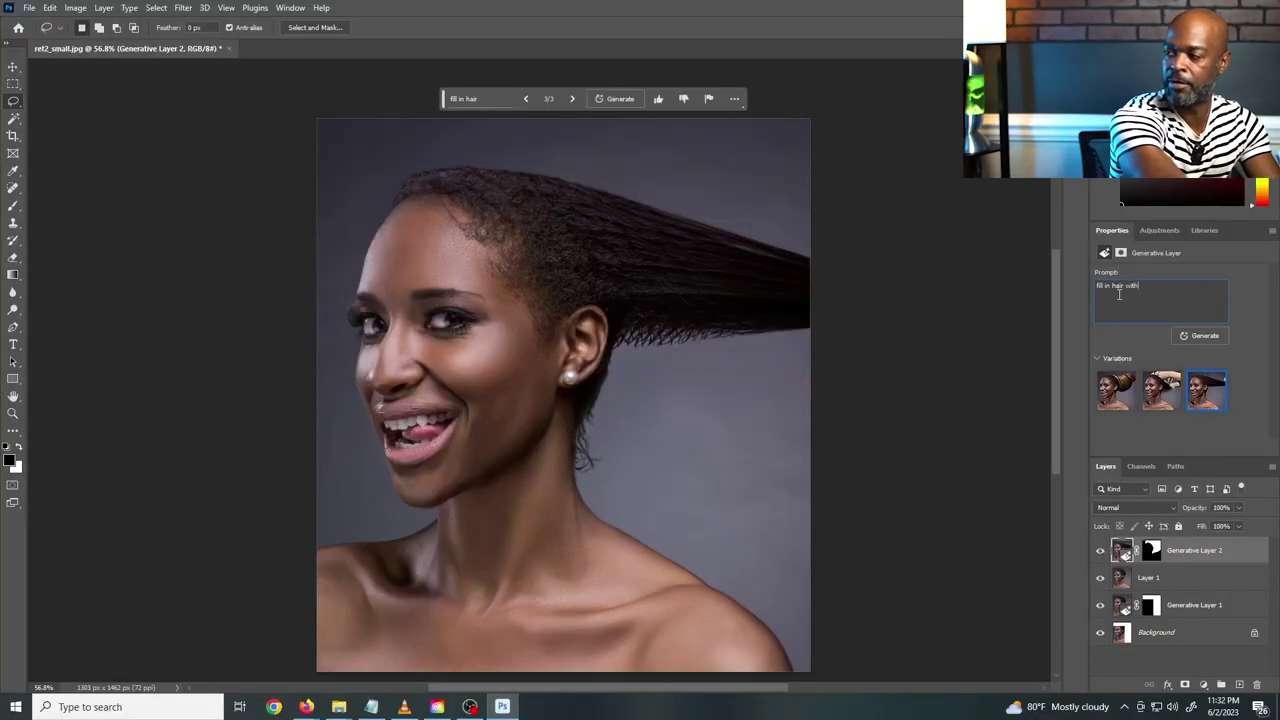
Step: Change the generative layer's prompt to "fill in hair with afro", generate again and compare the new variations, ending on the third
type("ro")
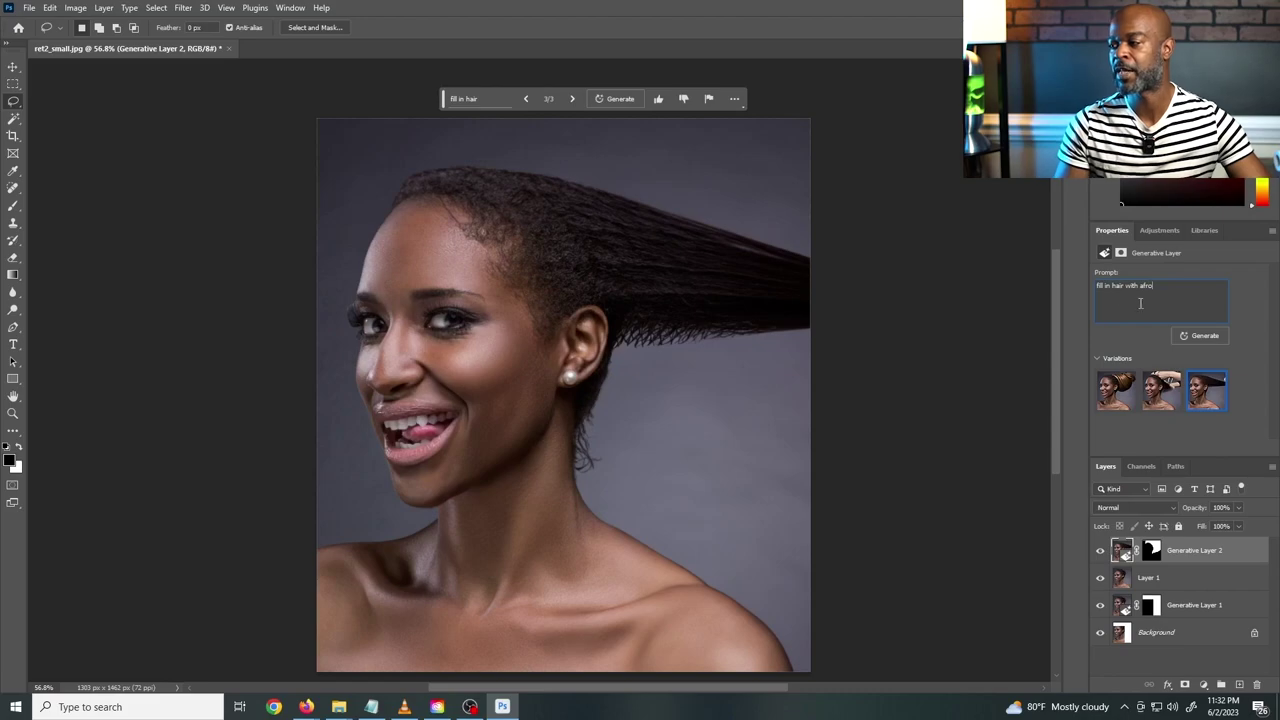
left_click(1189, 341)
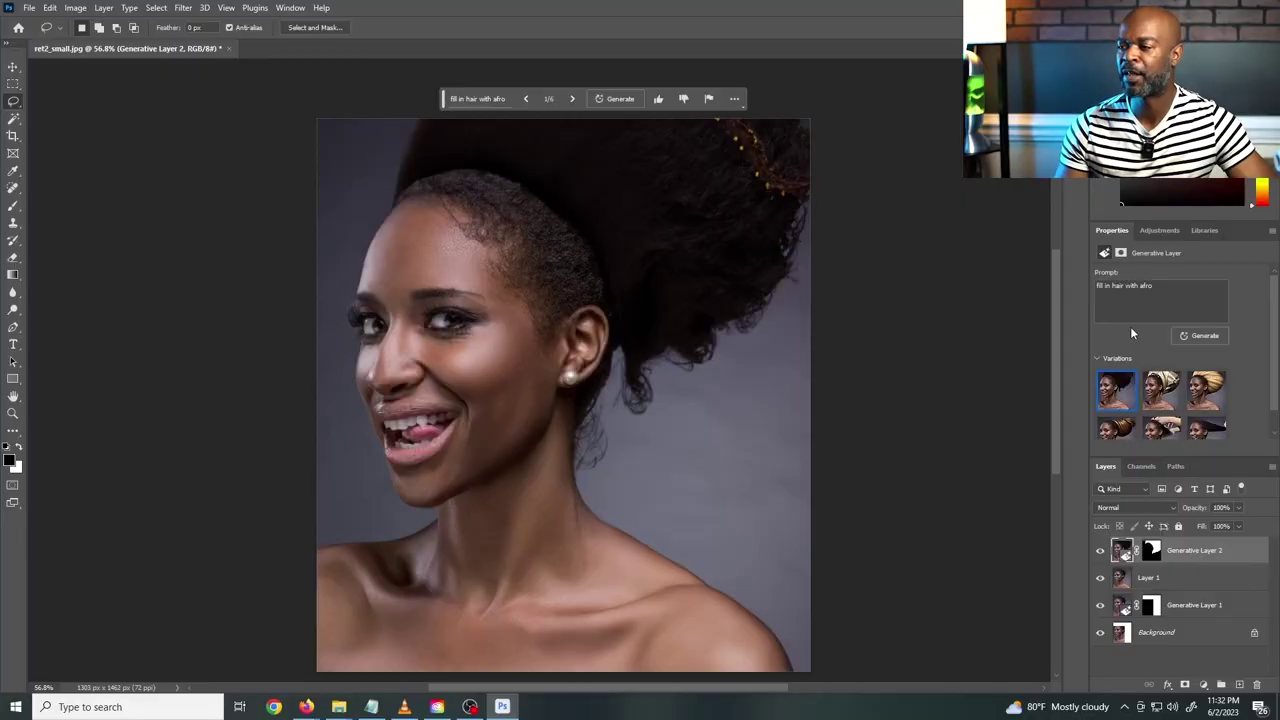
left_click(1162, 390)
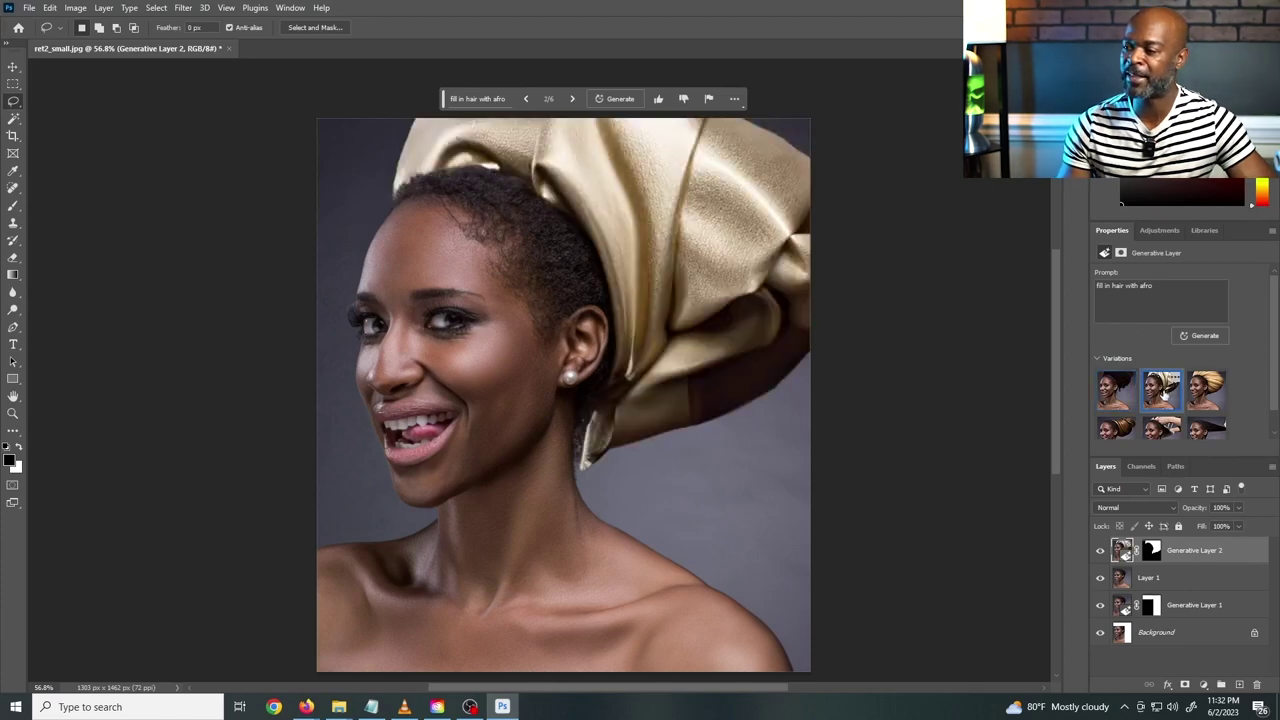
left_click(1208, 403)
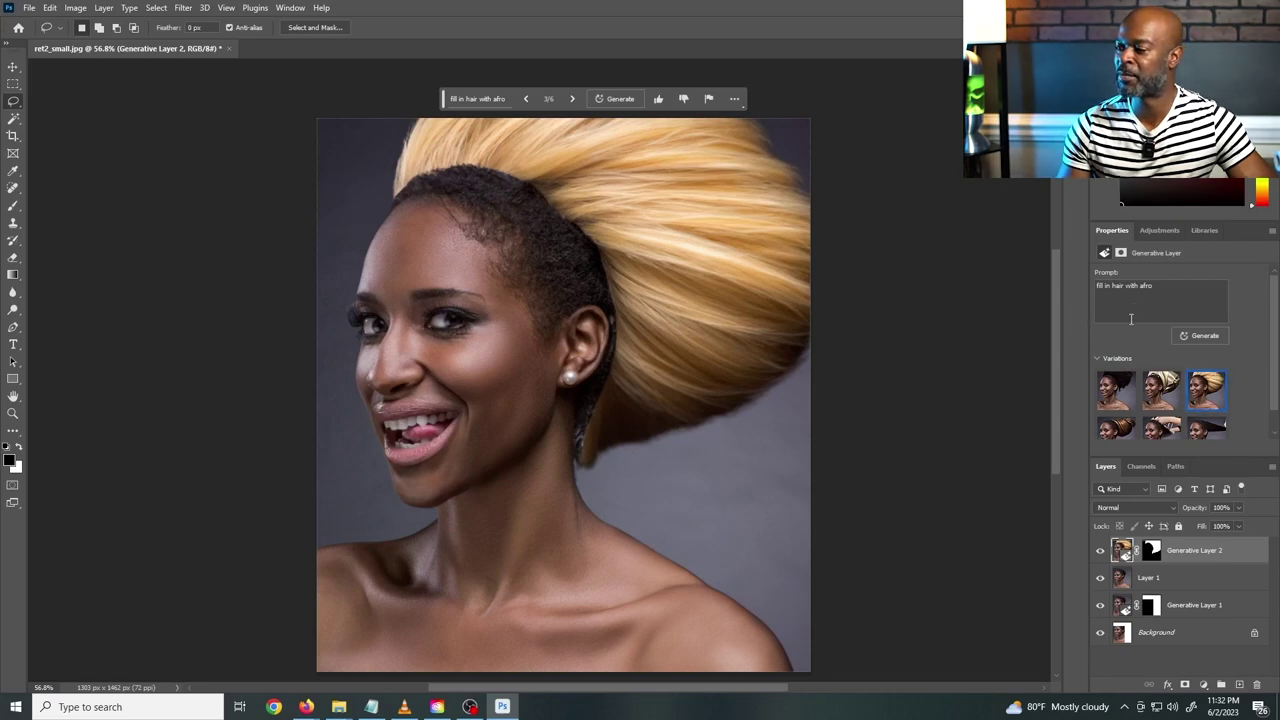
Step: Close the ret2_small.jpg document
left_click(228, 48)
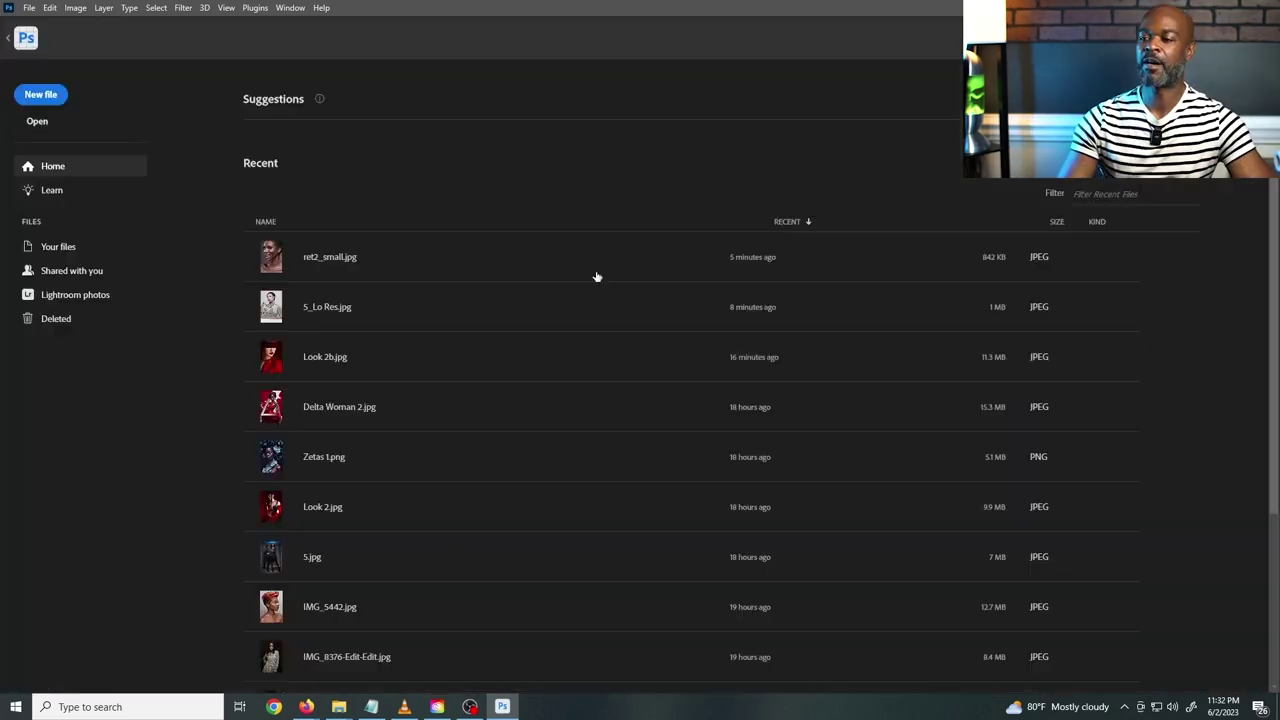
mouse_move(597, 655)
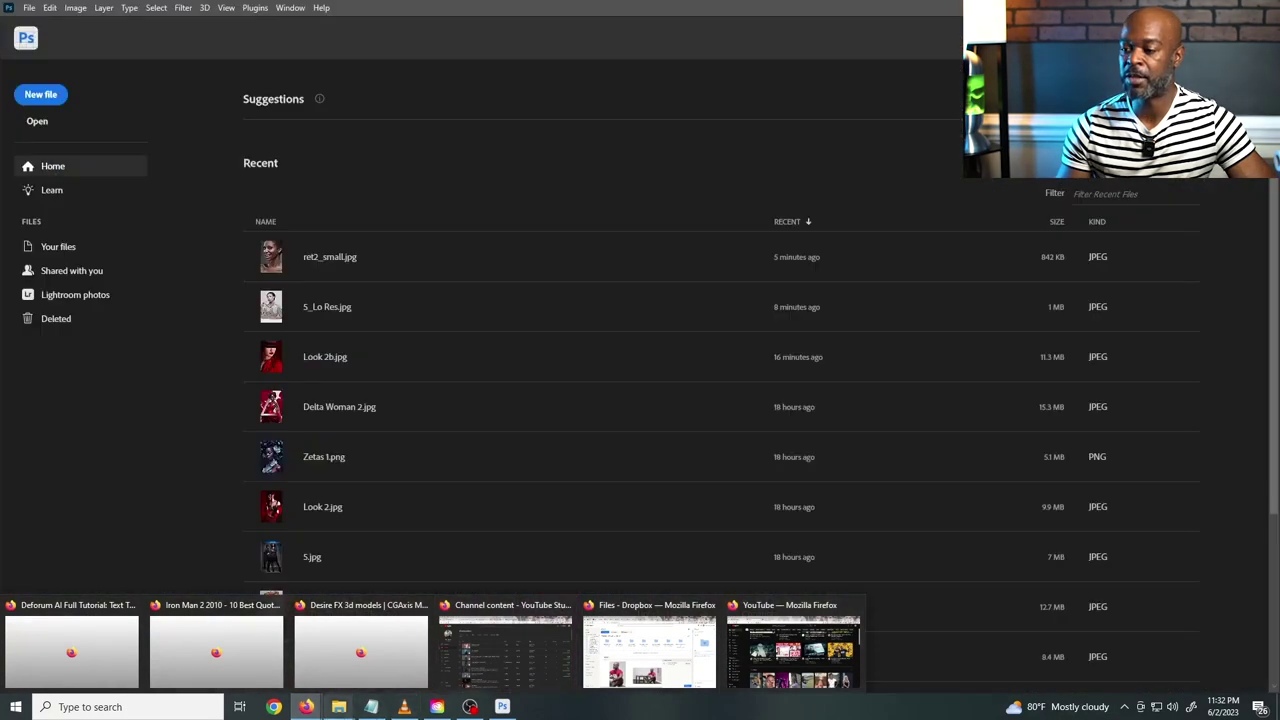
Step: Switch to File Explorer, browse the ___PHOTOSHOOTS folders for an alley photo and open IMG_5900.JPG in Photoshop
mouse_move(360, 708)
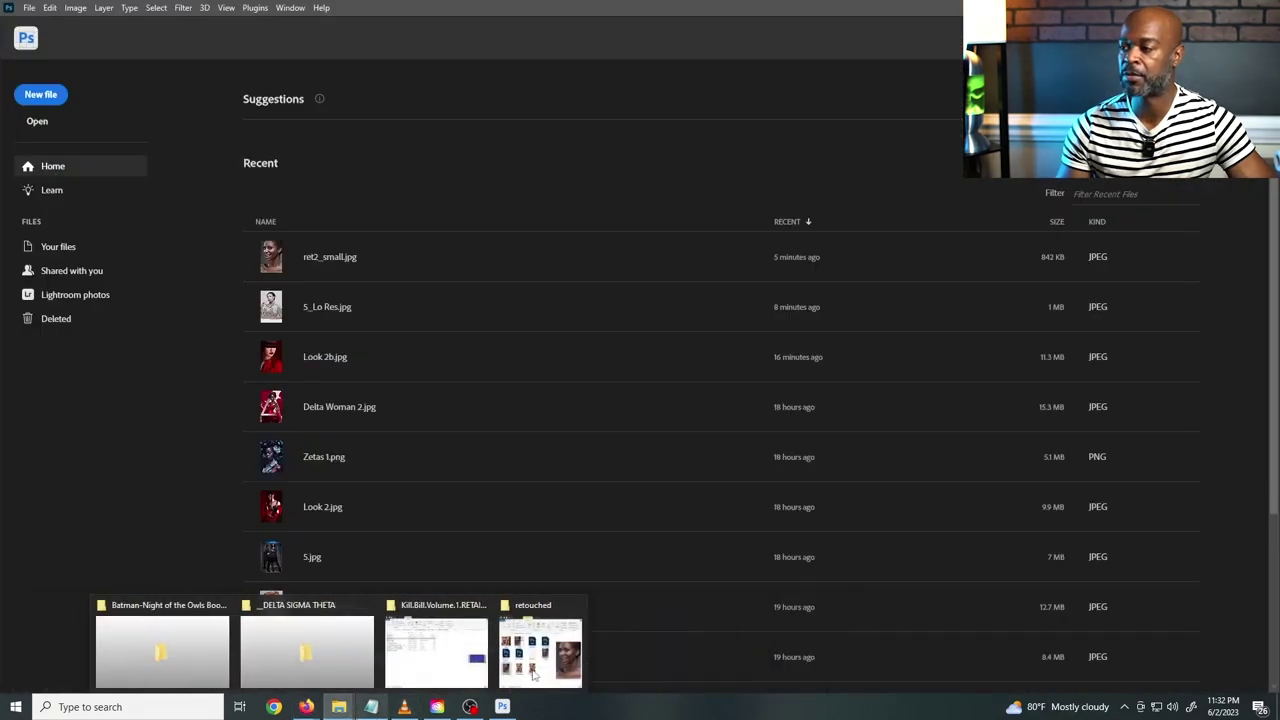
left_click(540, 642)
left_click(836, 289)
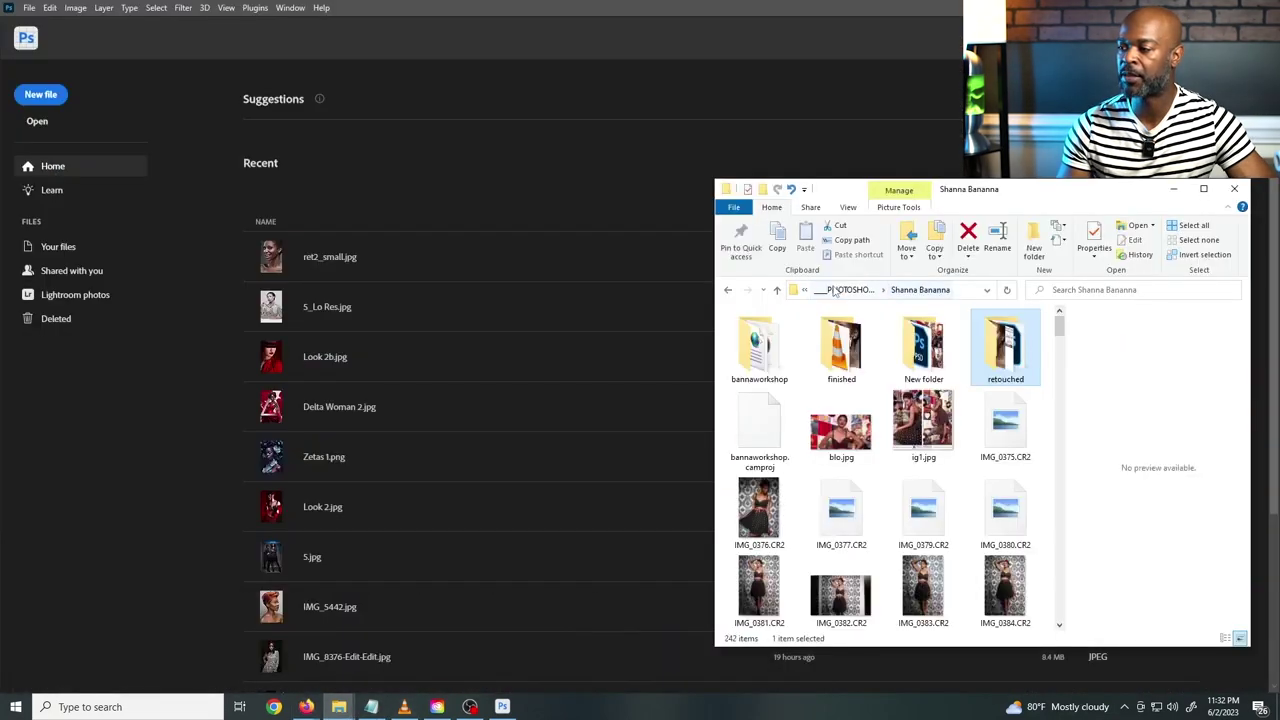
scroll(855, 375, "down", 5)
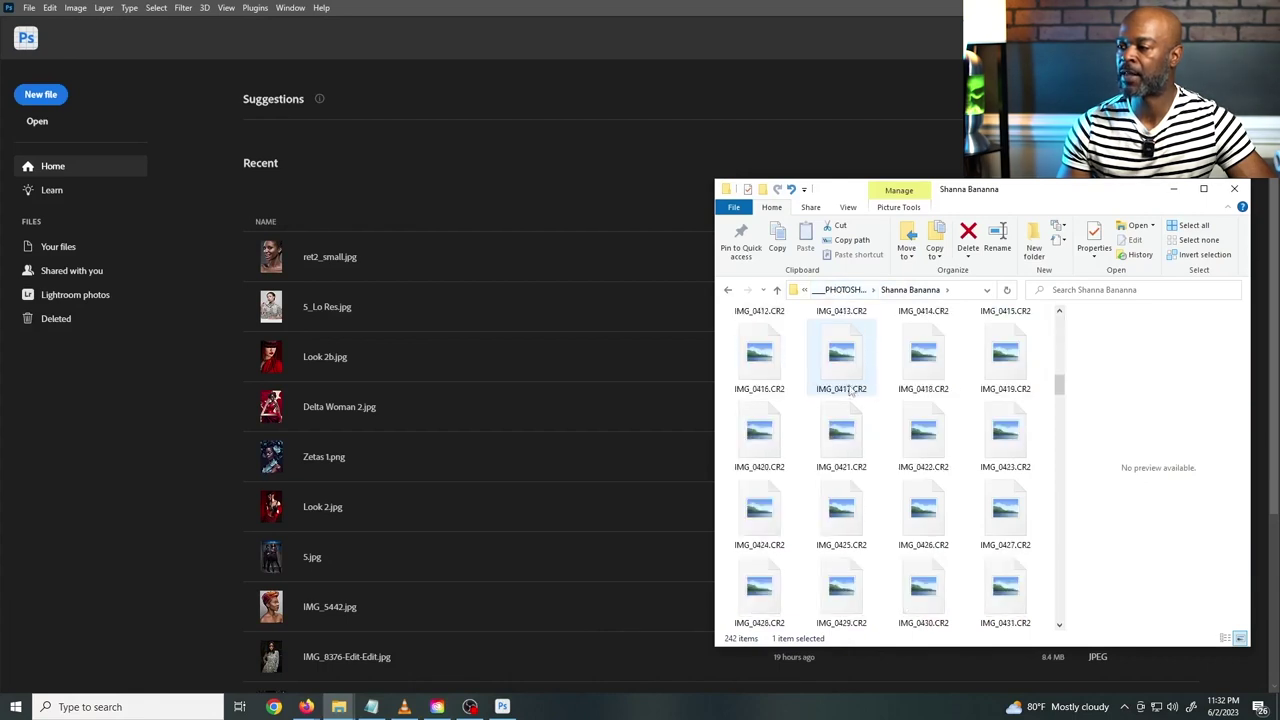
key("alt+Up")
scroll(866, 431, "down", 2)
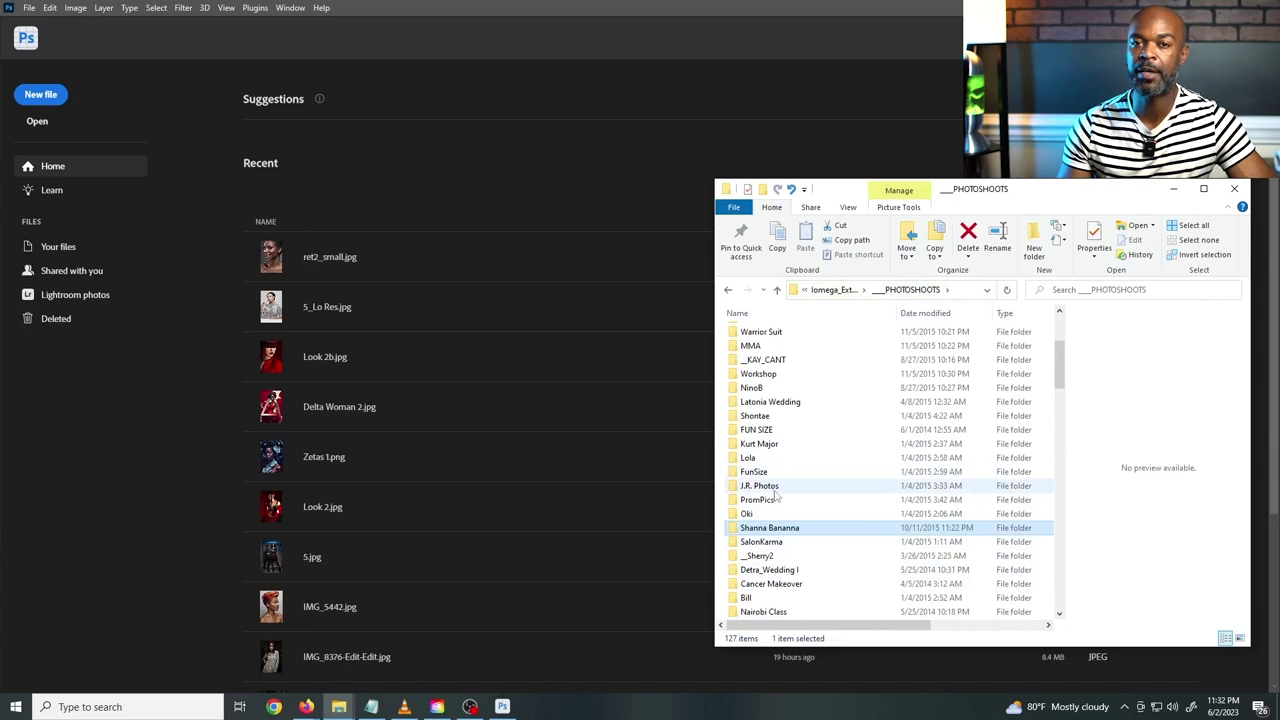
scroll(775, 497, "down", 6)
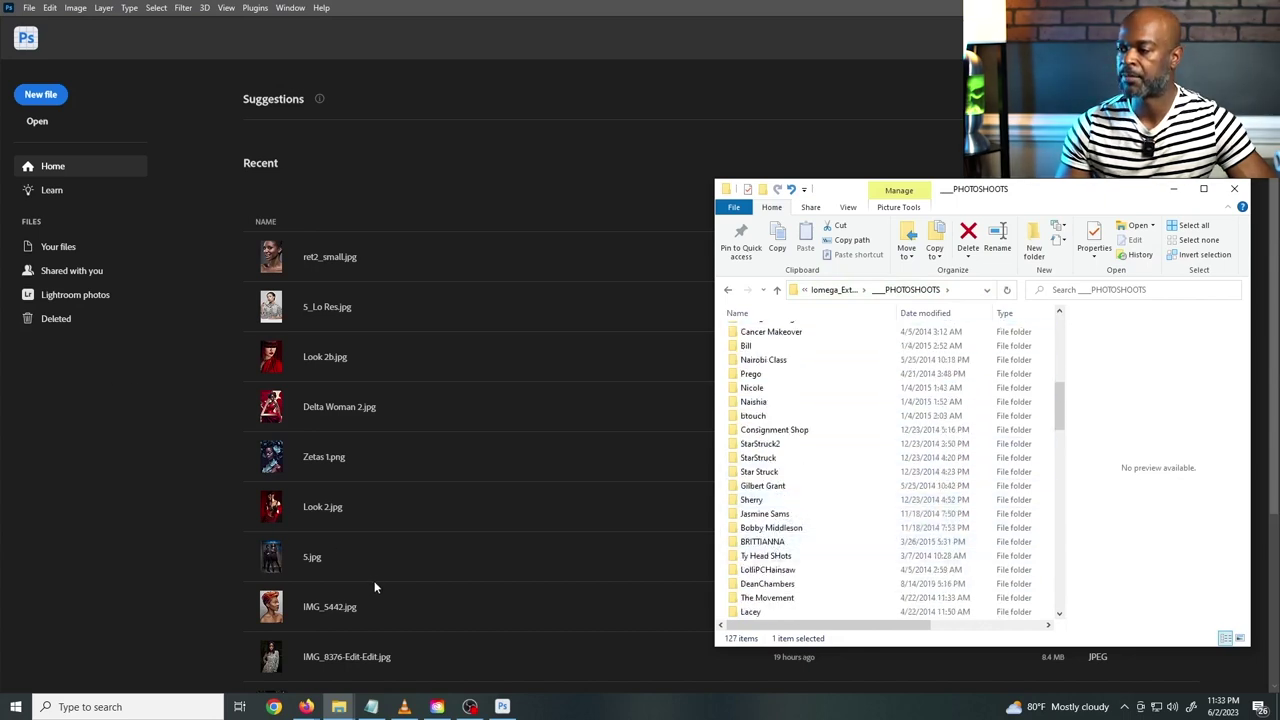
scroll(808, 520, "down", 4)
left_click_drag(843, 354, 494, 195)
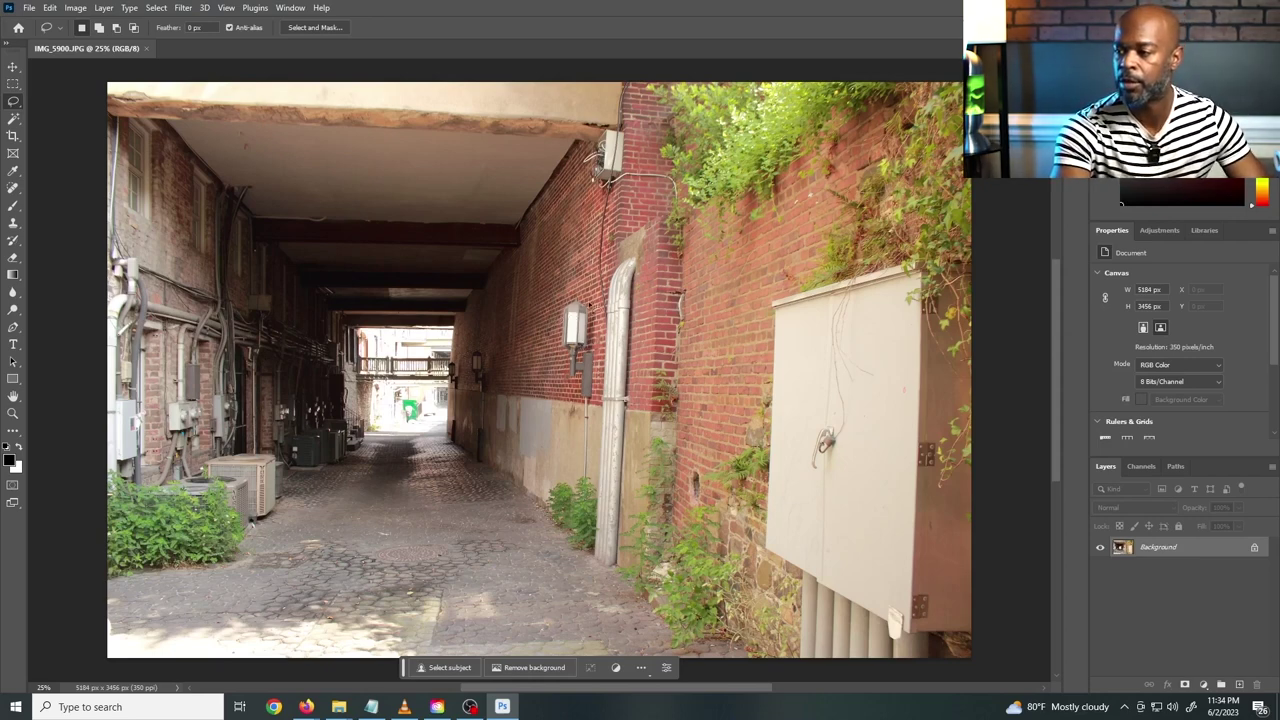
Step: Lasso the lamp on the brick wall, run Generative Fill with the prompt "remove" and compare the variations, ending on the third
left_click_drag(587, 300, 578, 404)
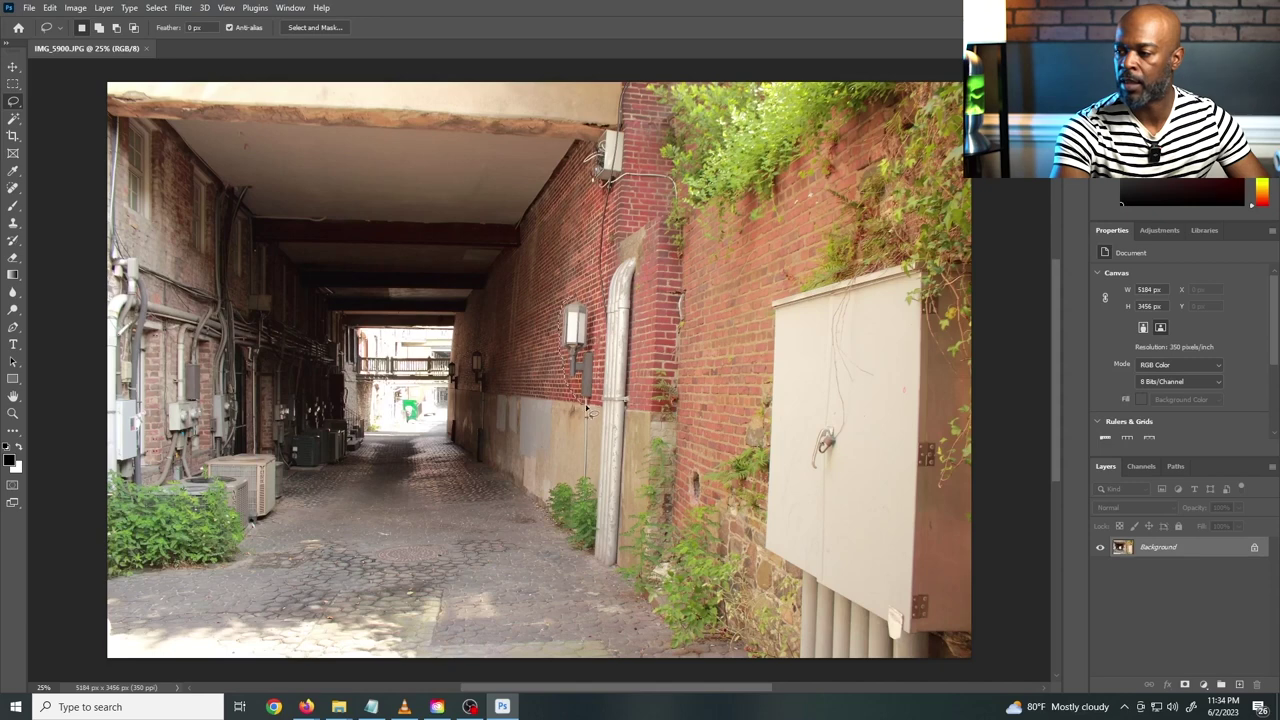
left_click_drag(590, 400, 495, 541)
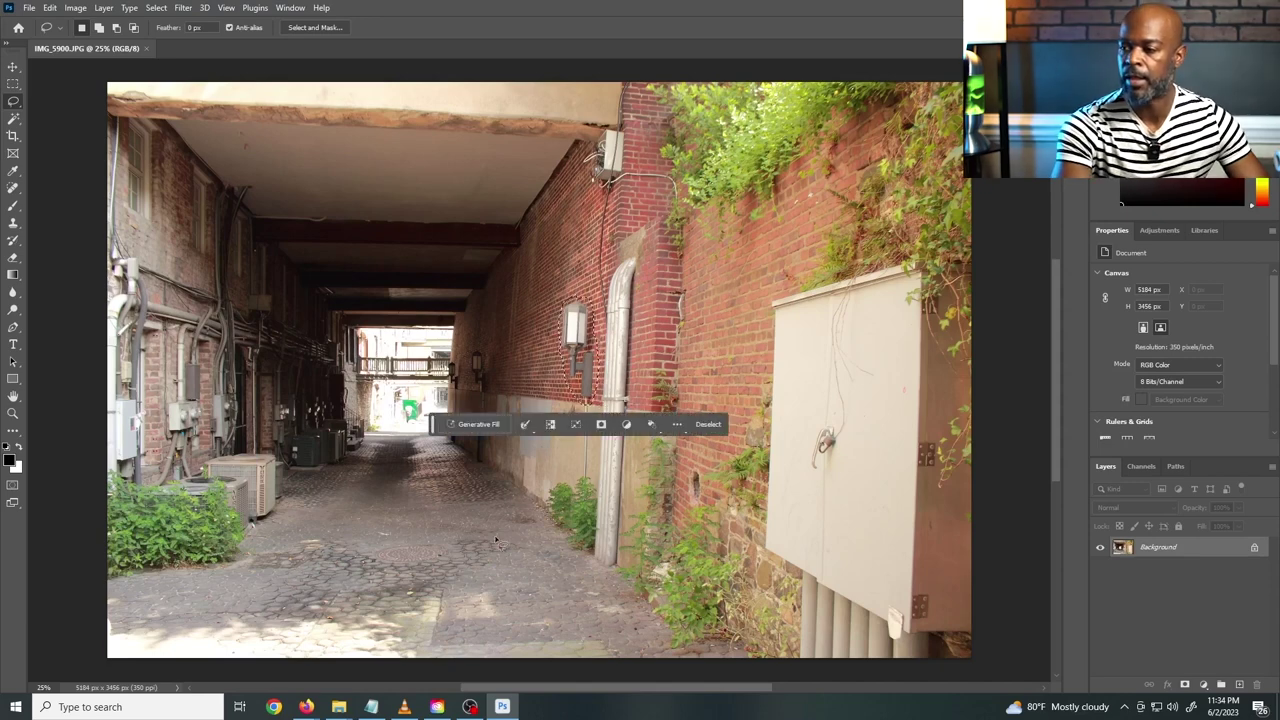
left_click(476, 423)
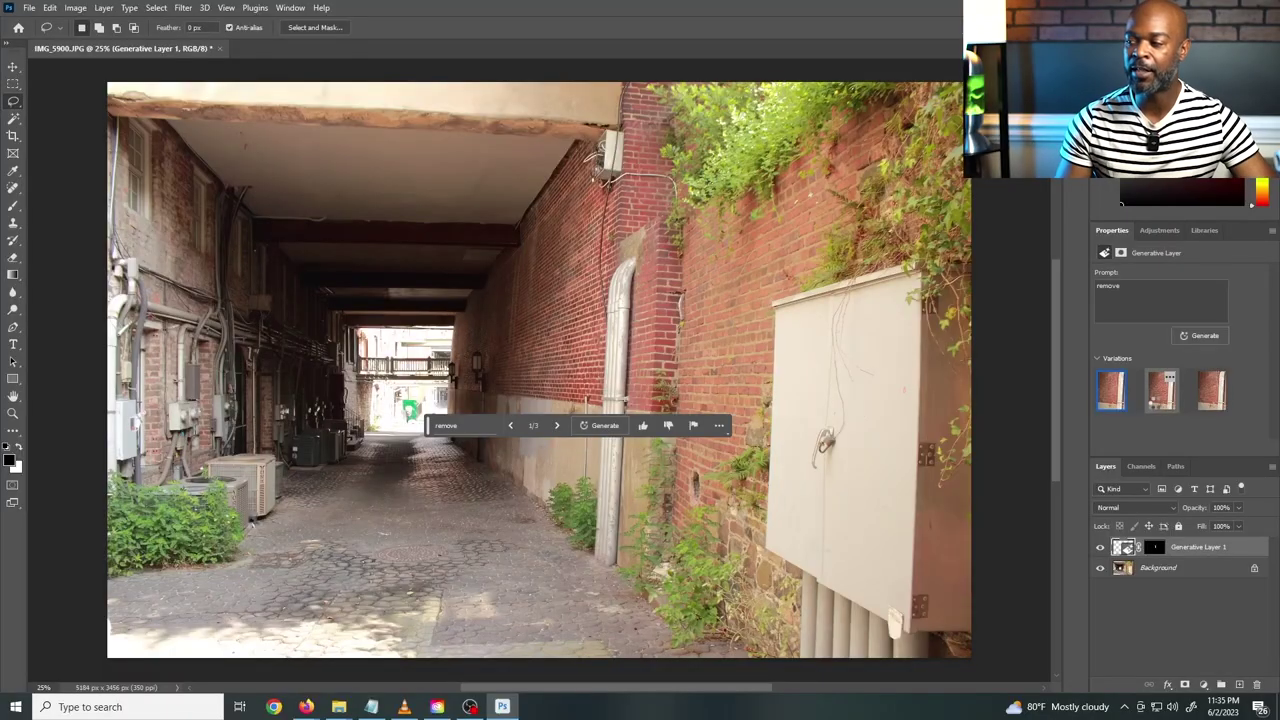
left_click(1161, 392)
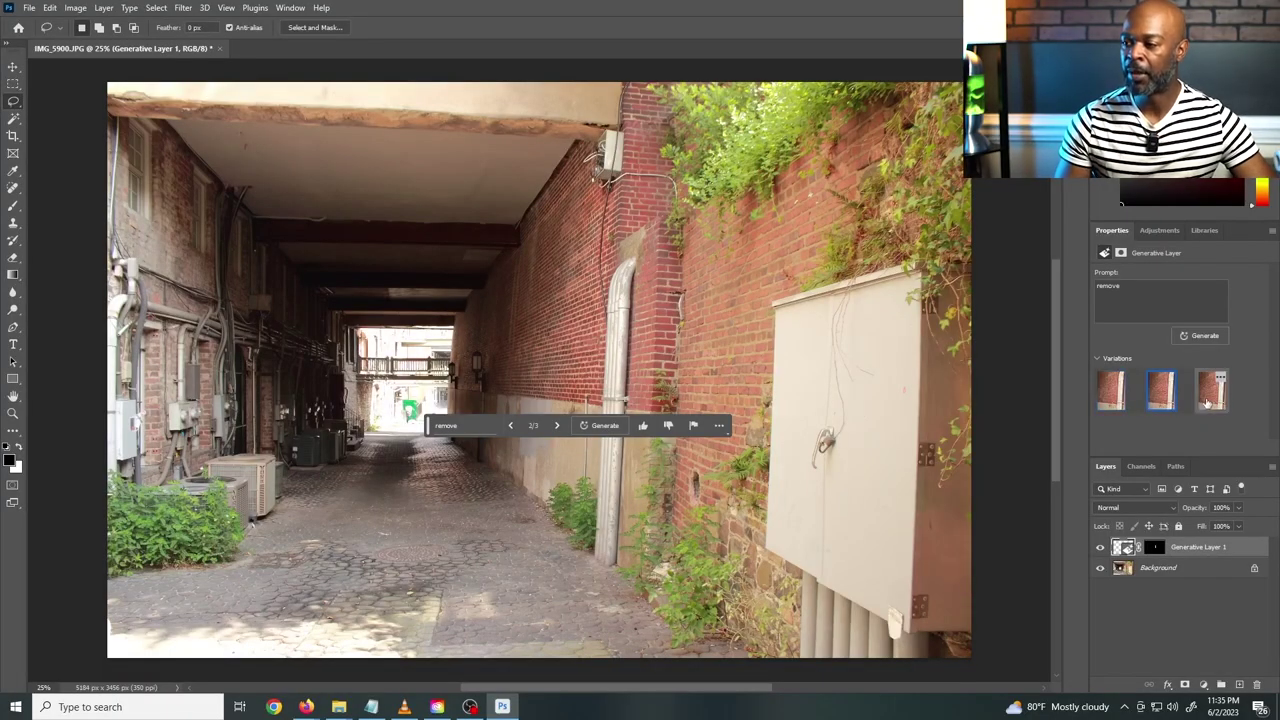
left_click(1207, 400)
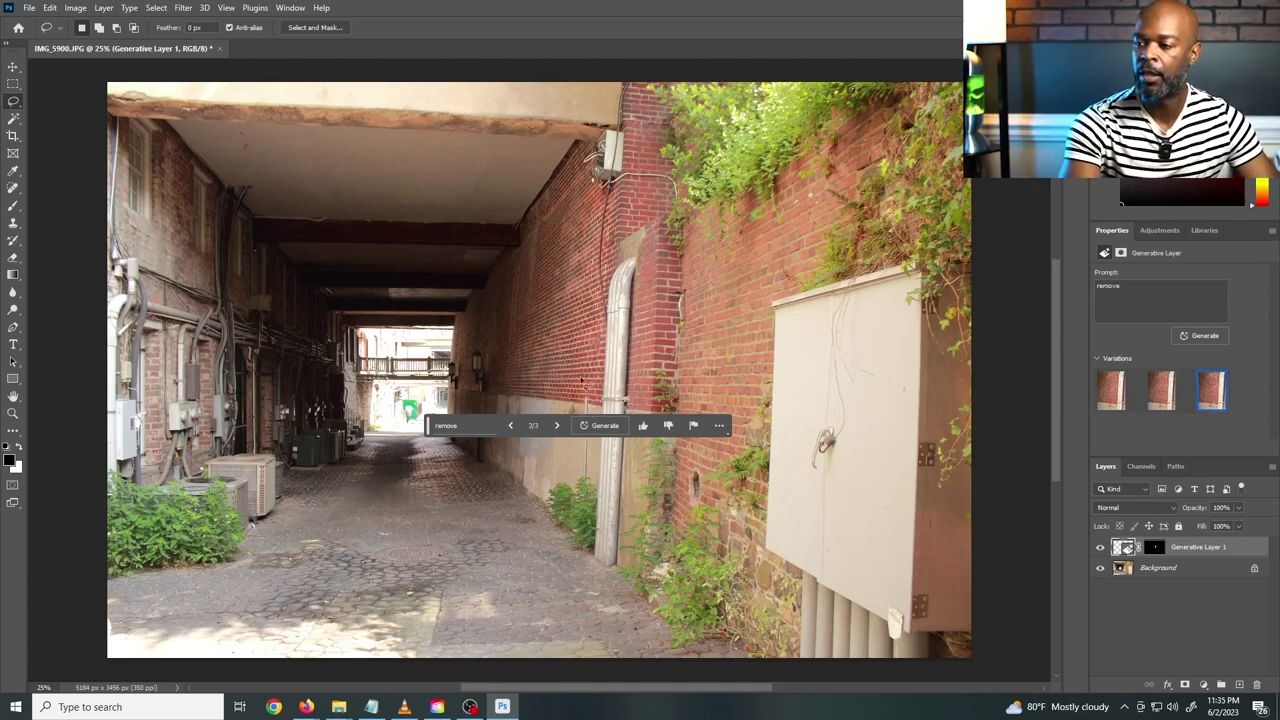
left_click(412, 400)
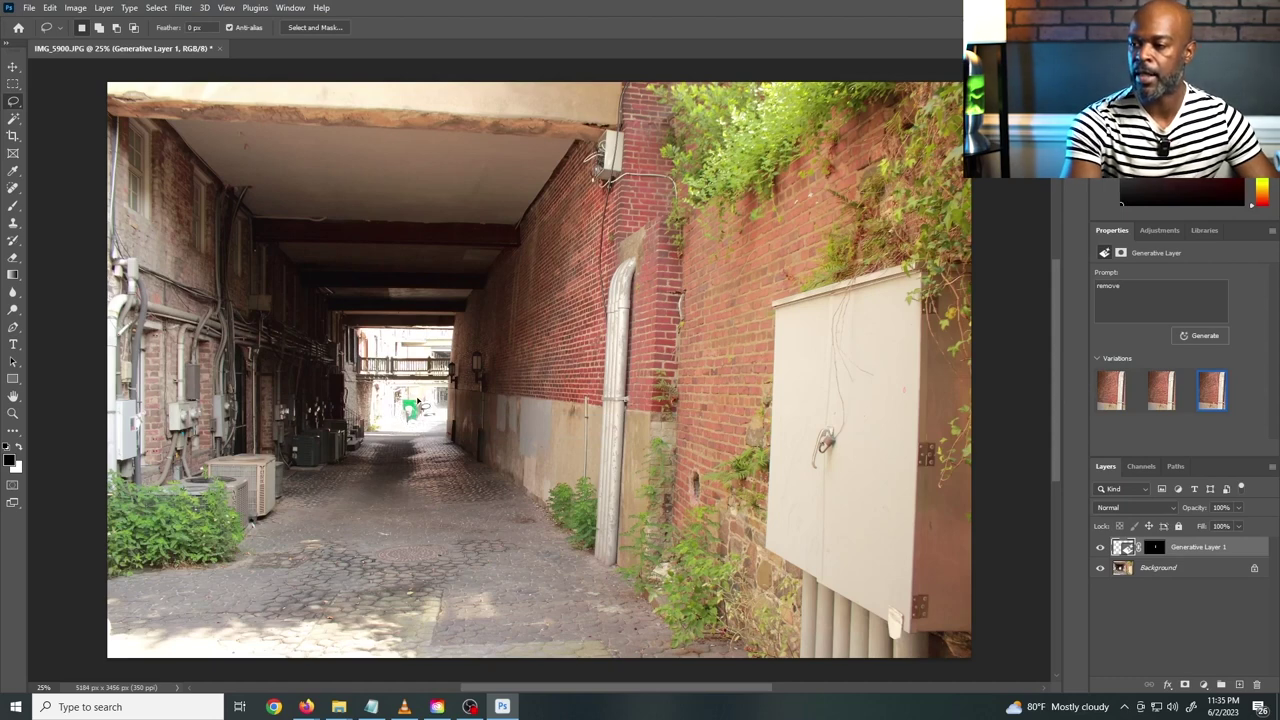
left_click_drag(405, 393, 412, 428)
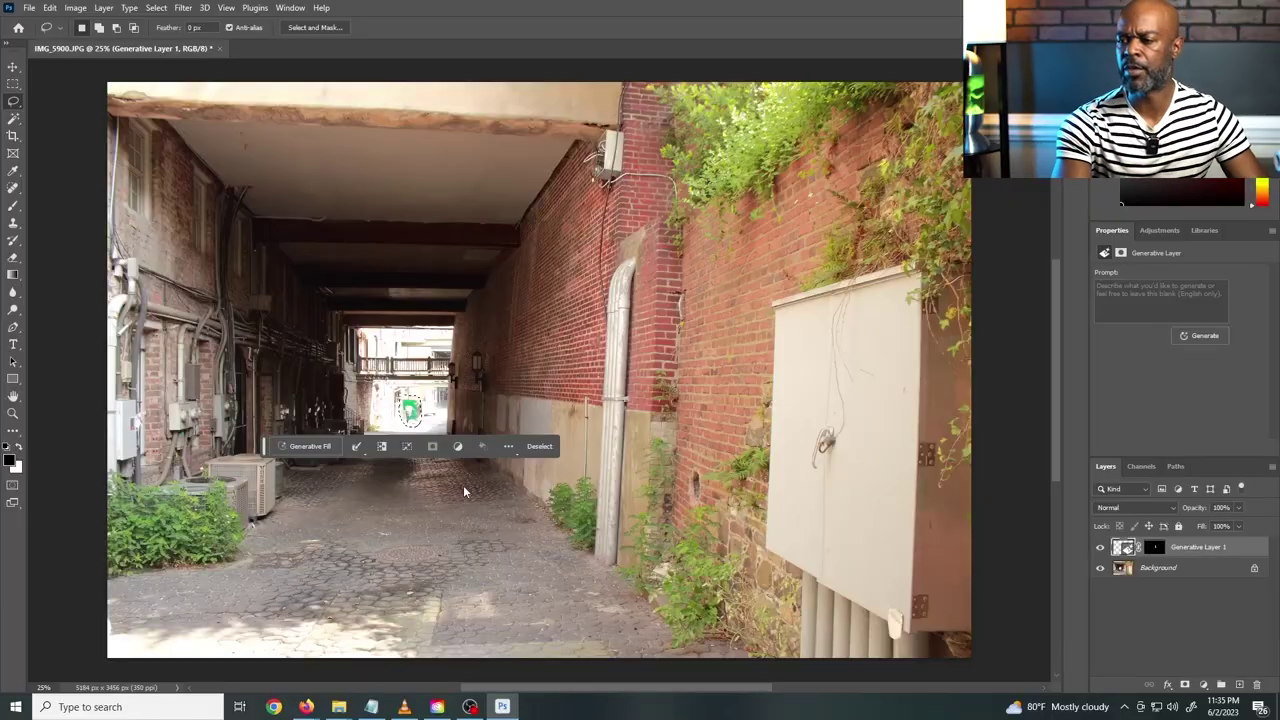
key("ctrl+d")
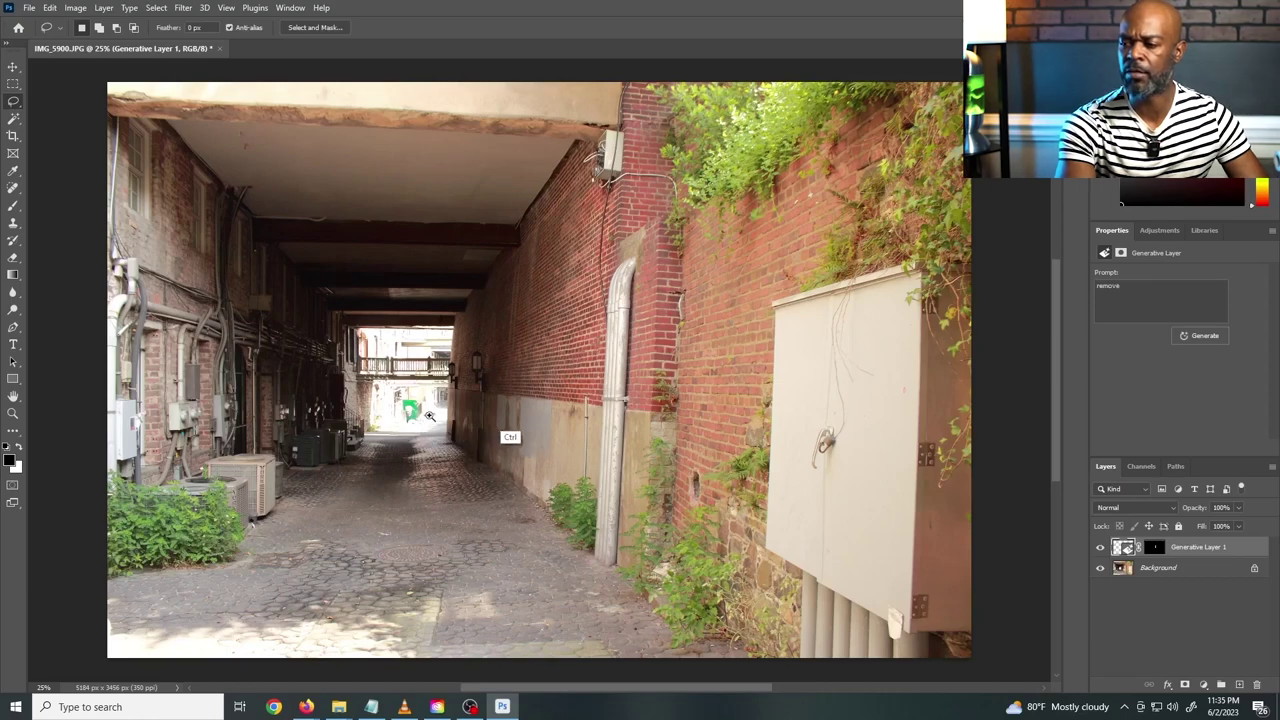
Step: Lasso the green object at the far end of the alley and run Generative Fill with the prompt "remove"
left_click(514, 382, "ctrl")
left_click(514, 382)
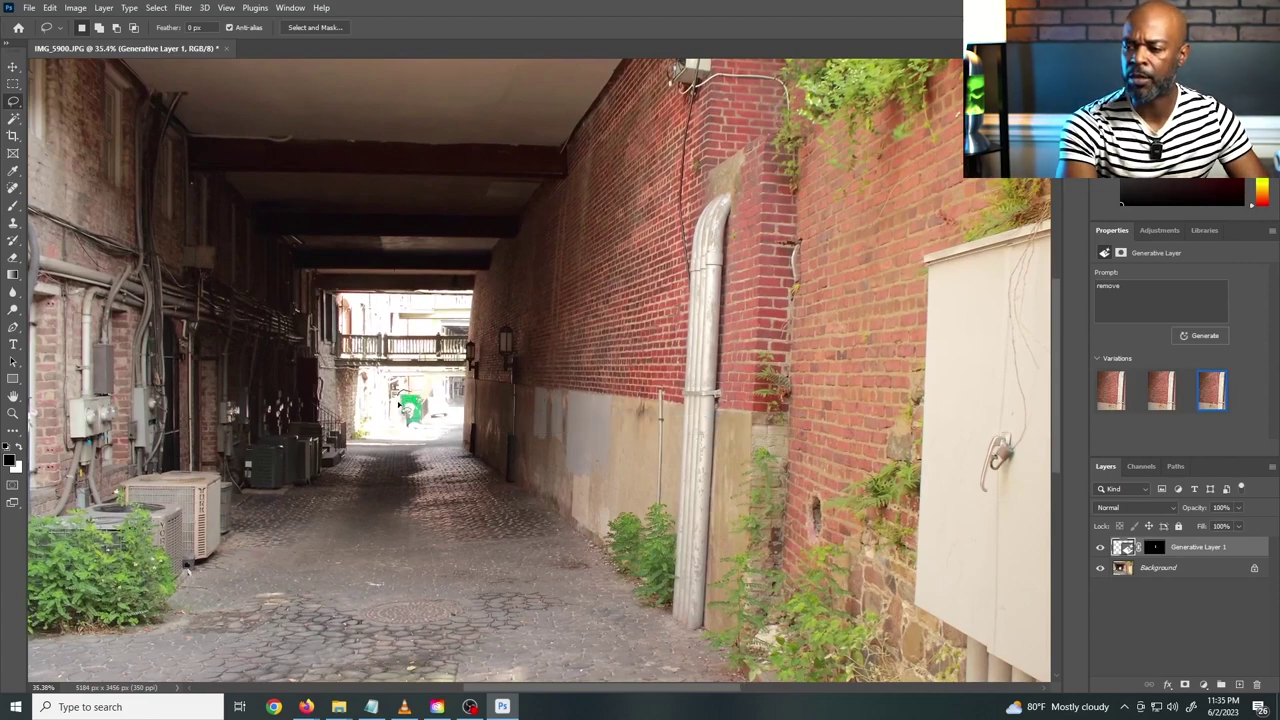
left_click_drag(405, 432, 408, 436)
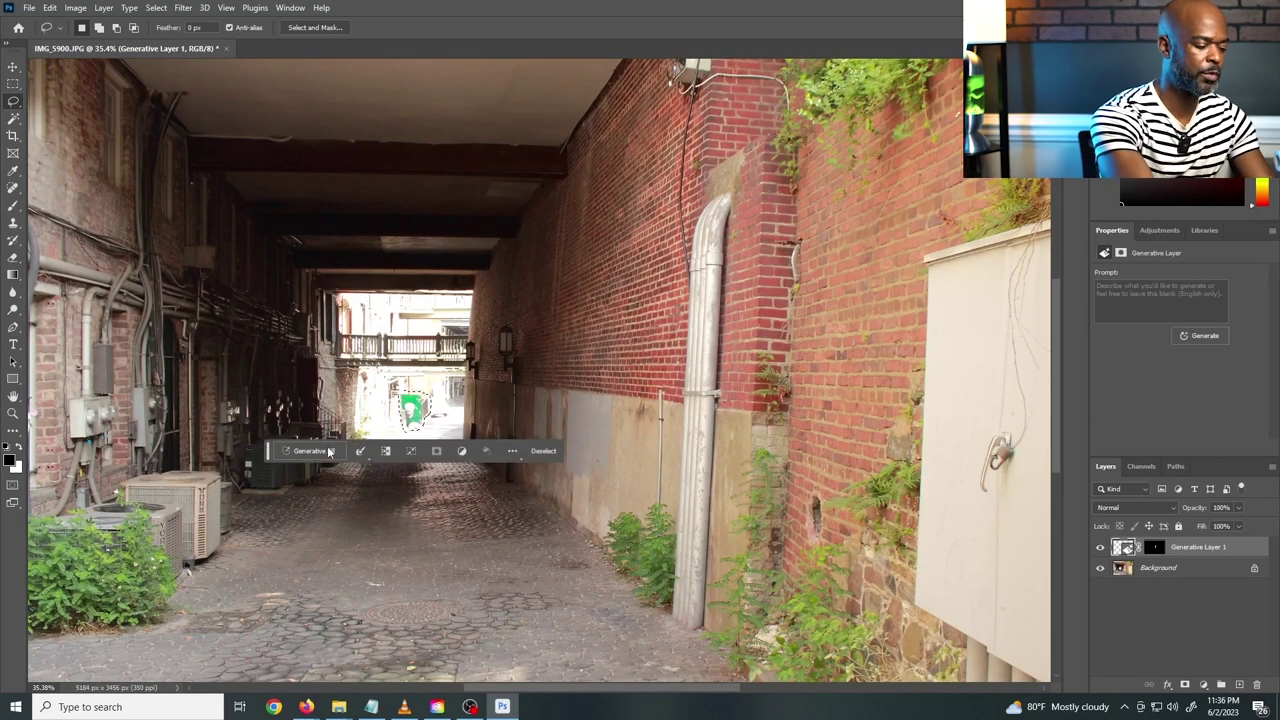
type("remove")
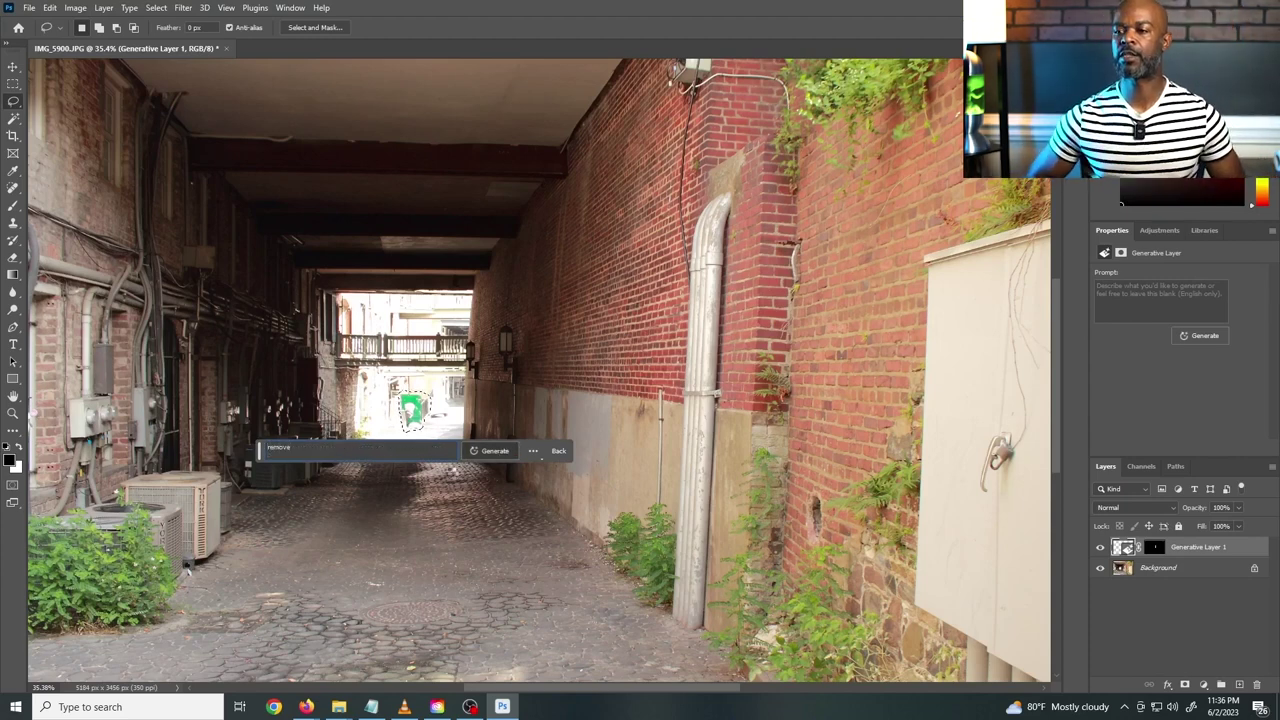
left_click(492, 450)
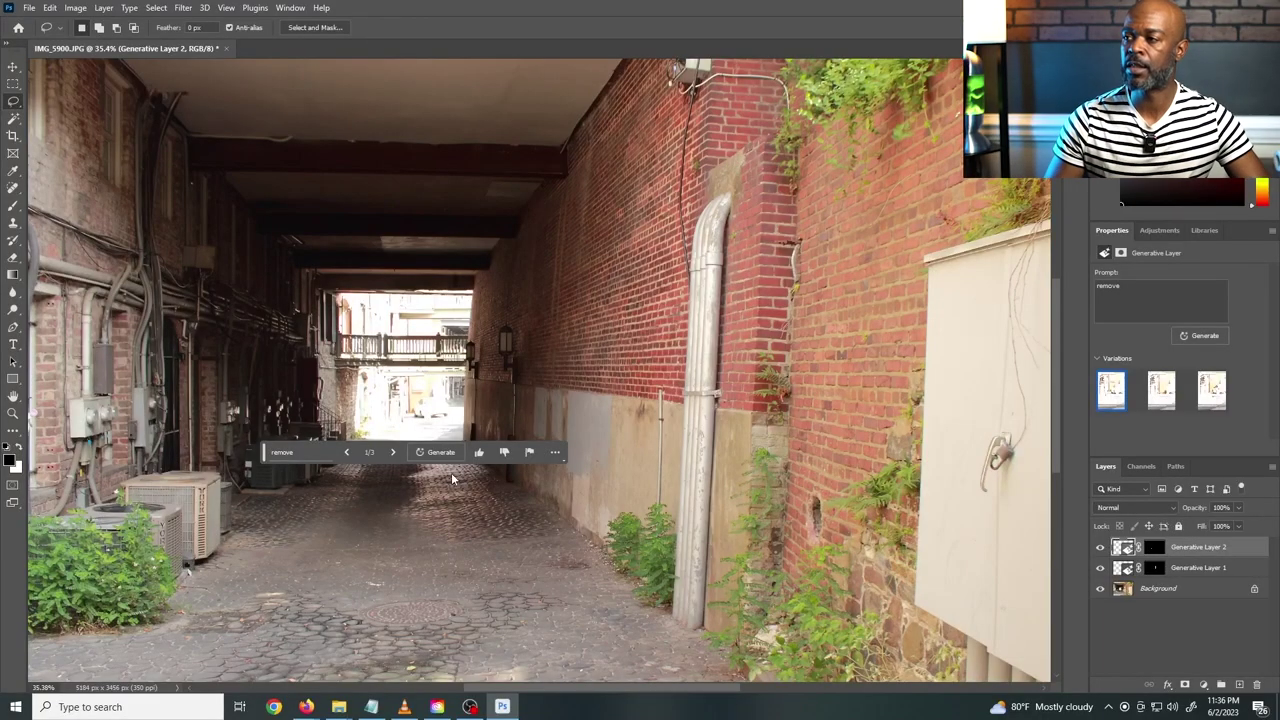
Step: Close IMG_5900.JPG without saving the changes and switch to the File Explorer window
left_click_drag(590, 146, 535, 148)
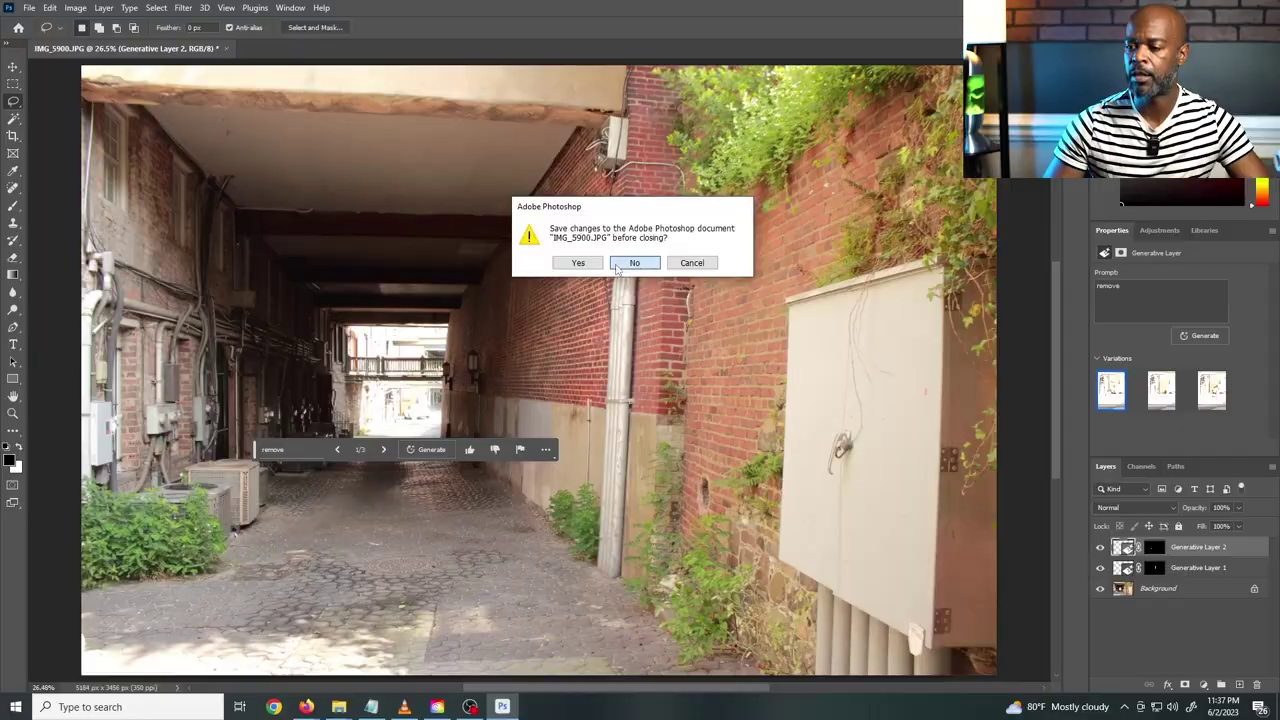
key("n")
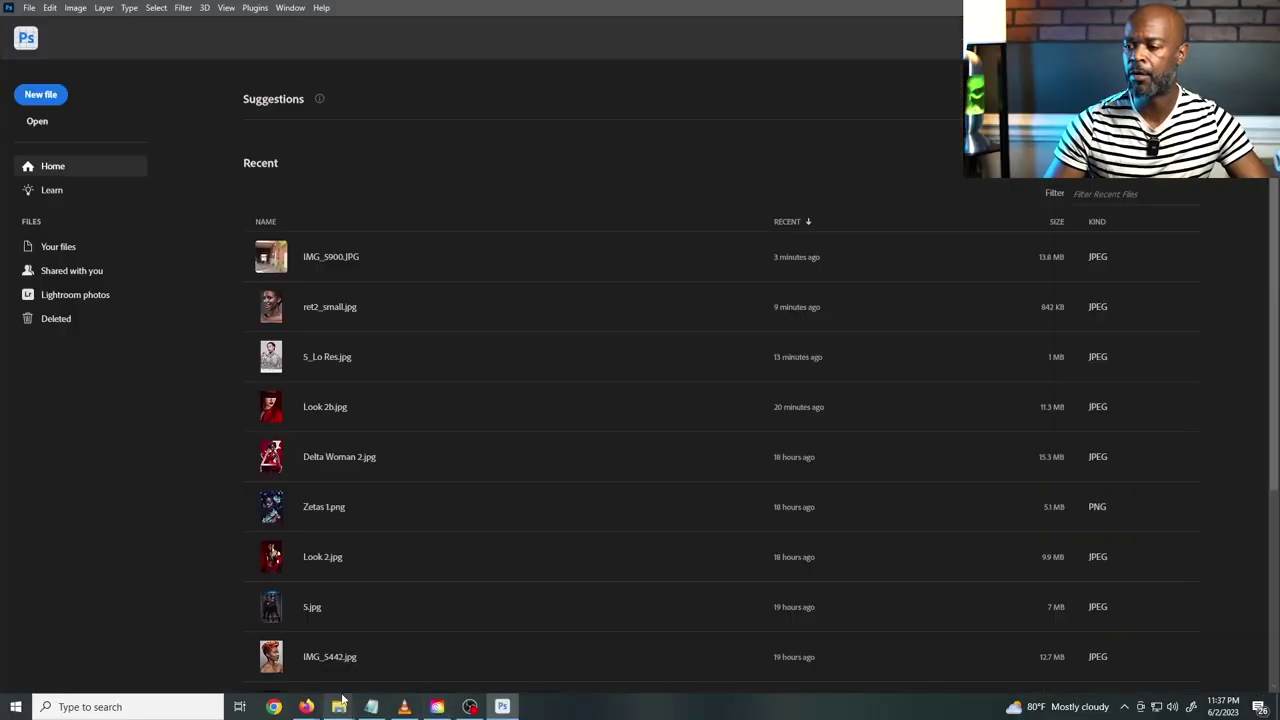
mouse_move(342, 700)
left_click(522, 665)
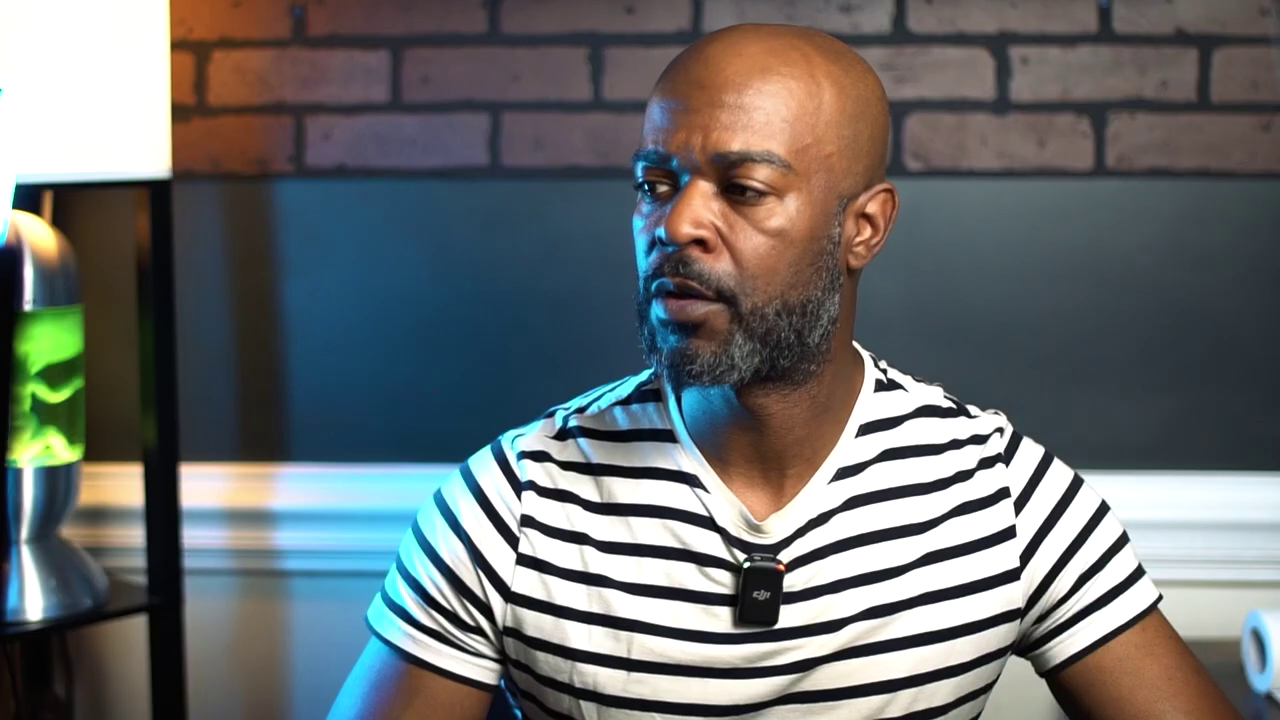